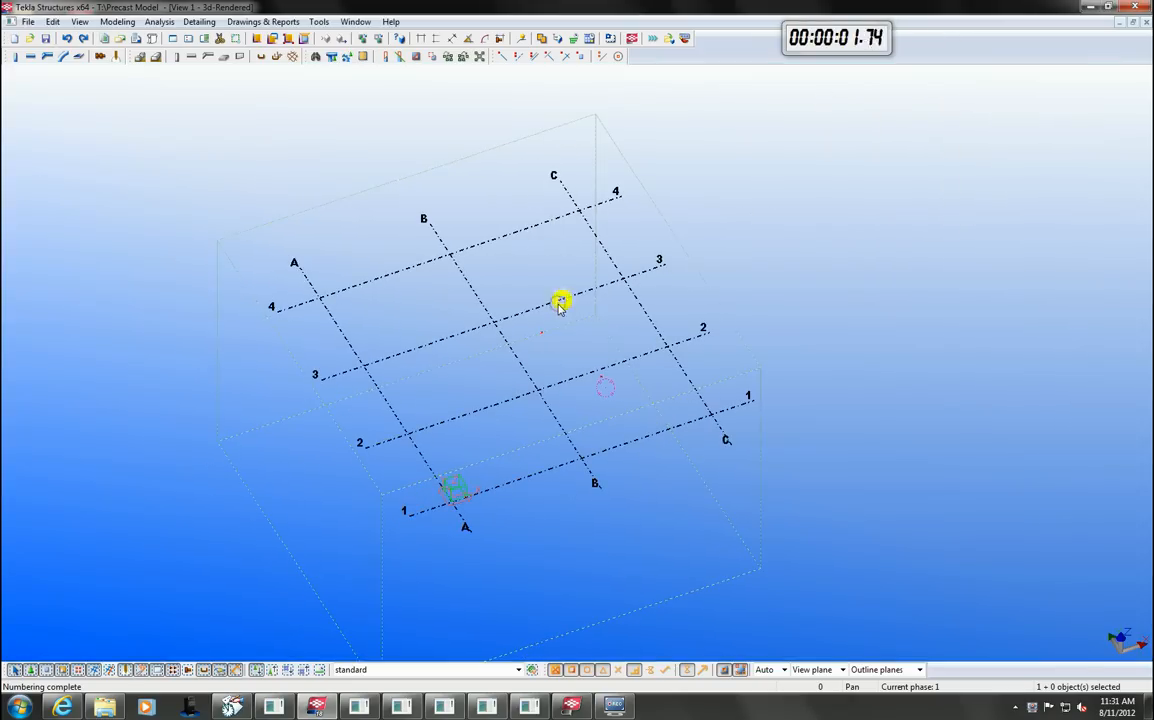
# - Load the standard grid settings to reshape the grid to A–D by 1–3 and view it in plan
pyautogui.doubleClick(560, 303)
pyautogui.click(747, 136)
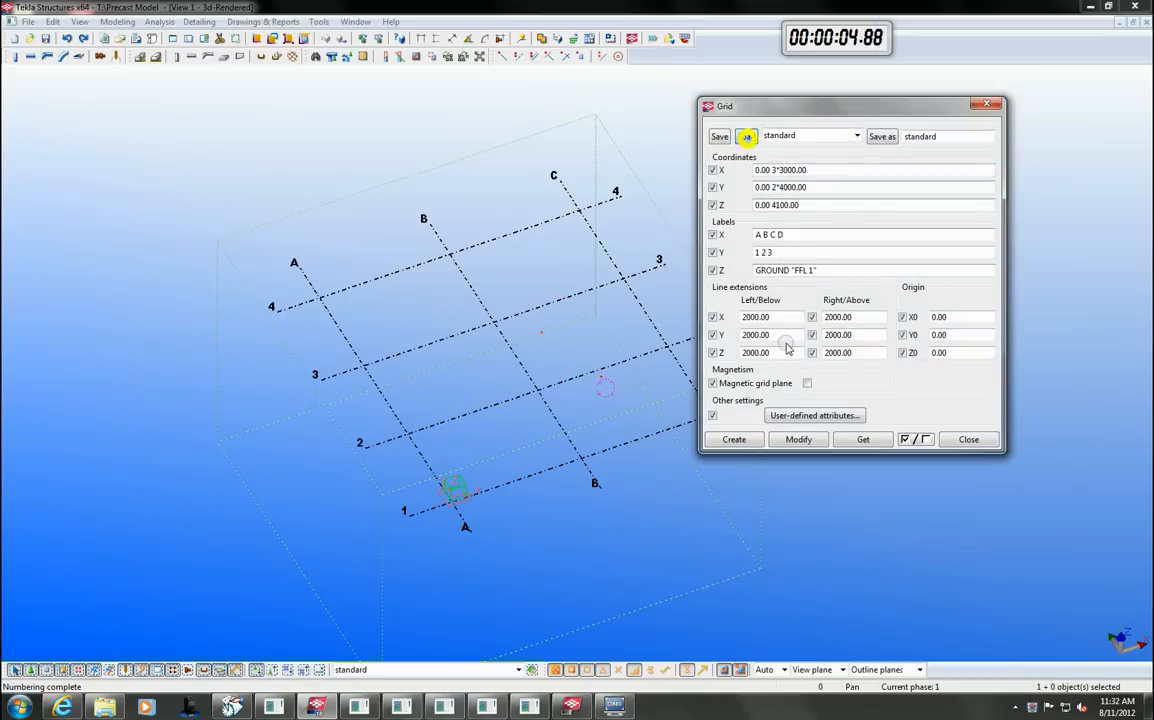
pyautogui.click(798, 439)
pyautogui.click(523, 378)
pyautogui.click(987, 104)
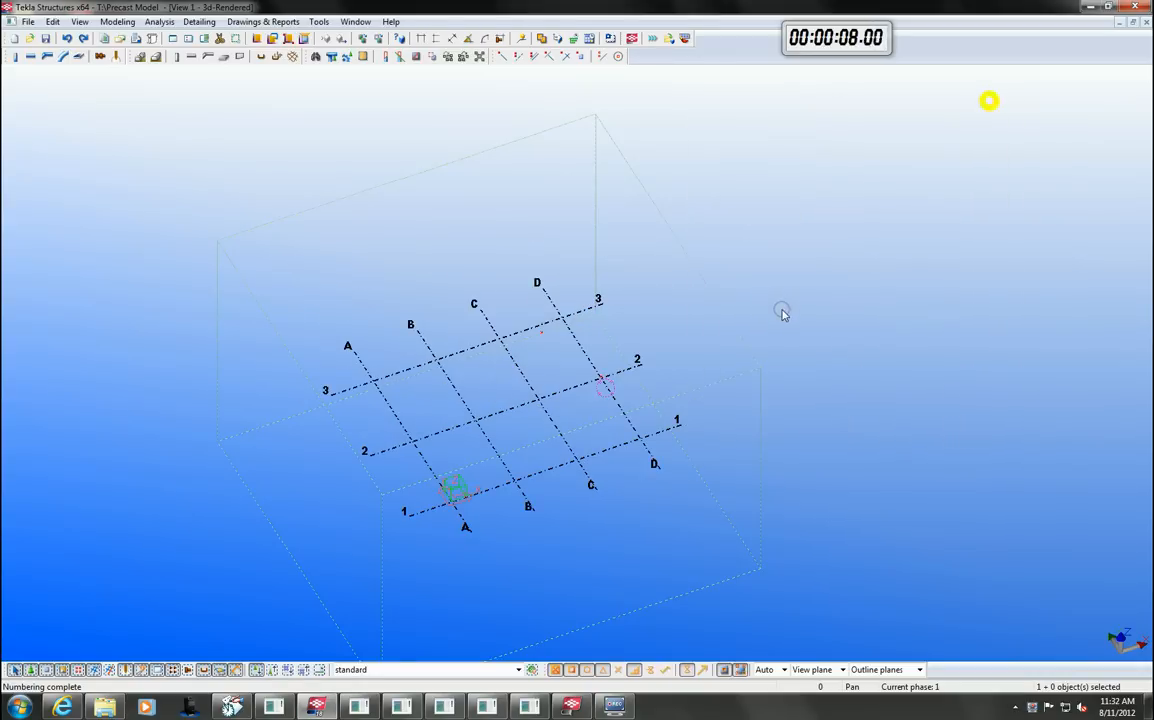
pyautogui.hotkey('ctrl', 'p')
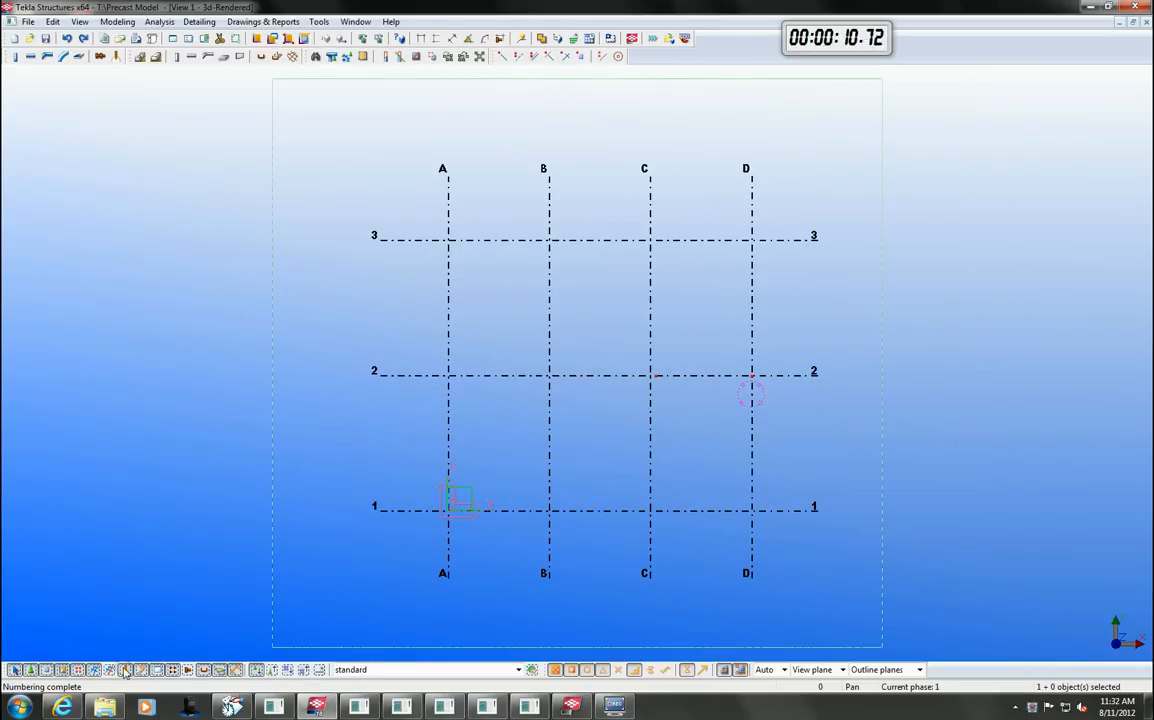
# - Copy grid line D with rotation about intersection D/3 to create a diagonal grid line
pyautogui.rightClick(748, 299)
pyautogui.click(750, 294)
pyautogui.rightClick(750, 294)
pyautogui.click(922, 388)
pyautogui.click(752, 240)
pyautogui.click(156, 237)
pyautogui.click(345, 100)
pyautogui.moveTo(771, 220); pyautogui.dragTo(618, 258, button='middle')
pyautogui.rightClick(618, 258)
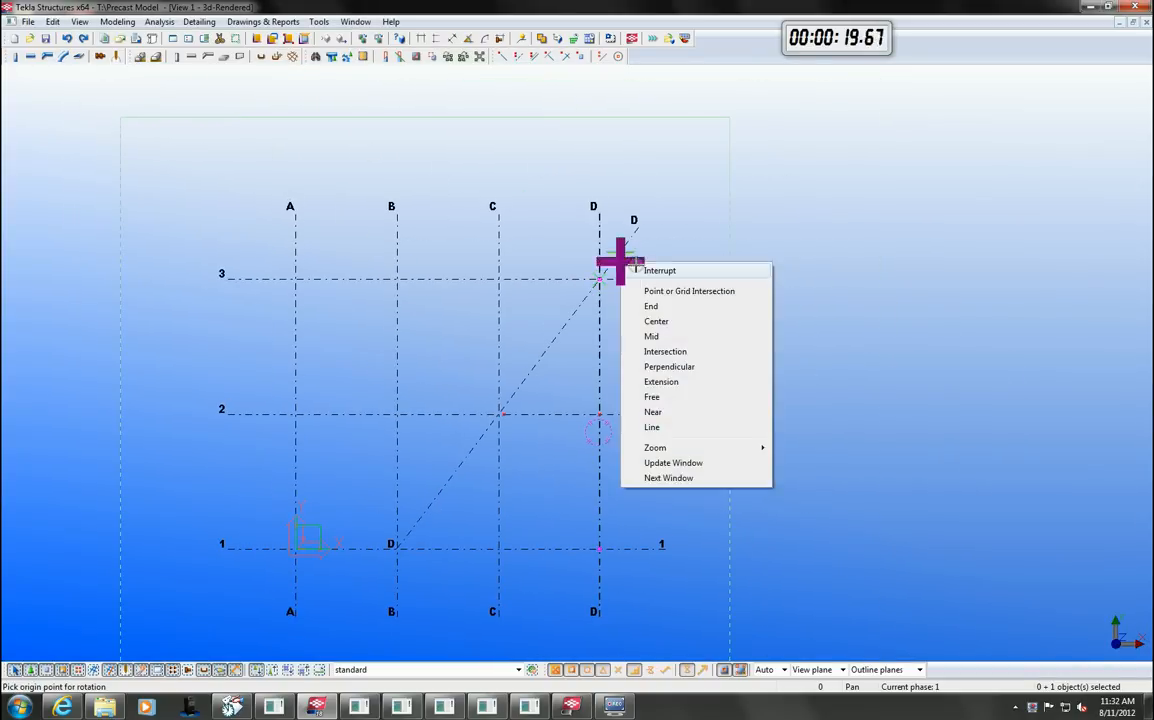
pyautogui.press('Escape')
# - Relabel the new diagonal grid line as E
pyautogui.doubleClick(627, 245)
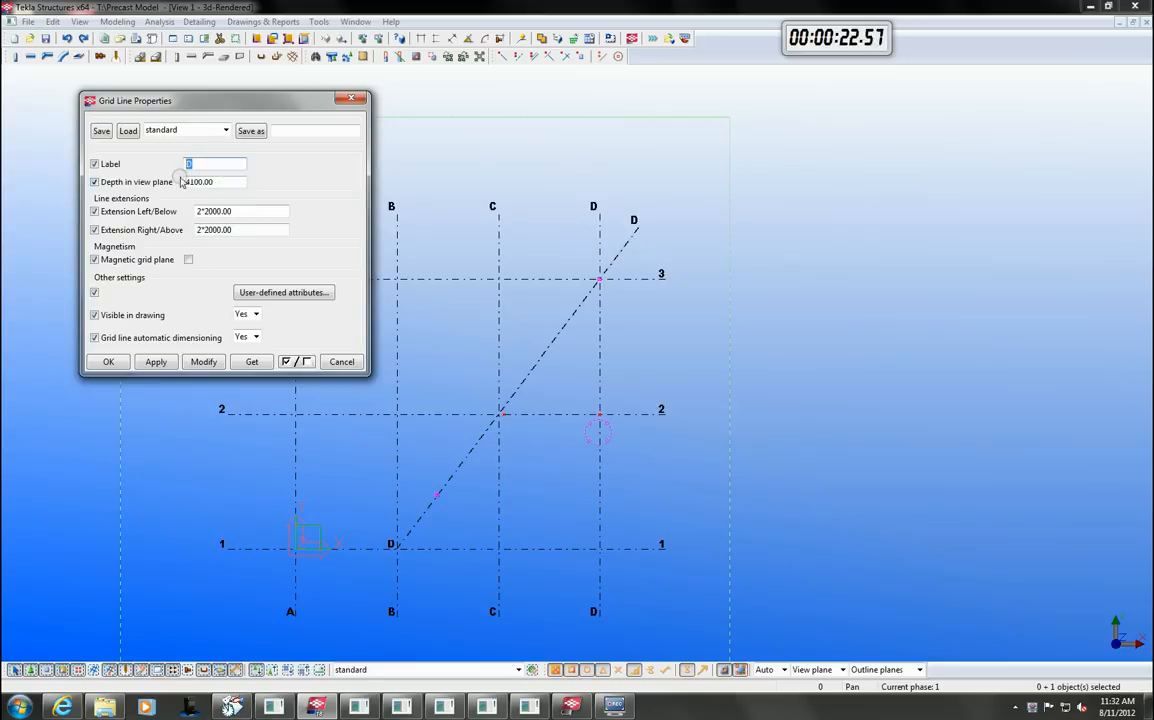
pyautogui.click(206, 362)
pyautogui.click(352, 100)
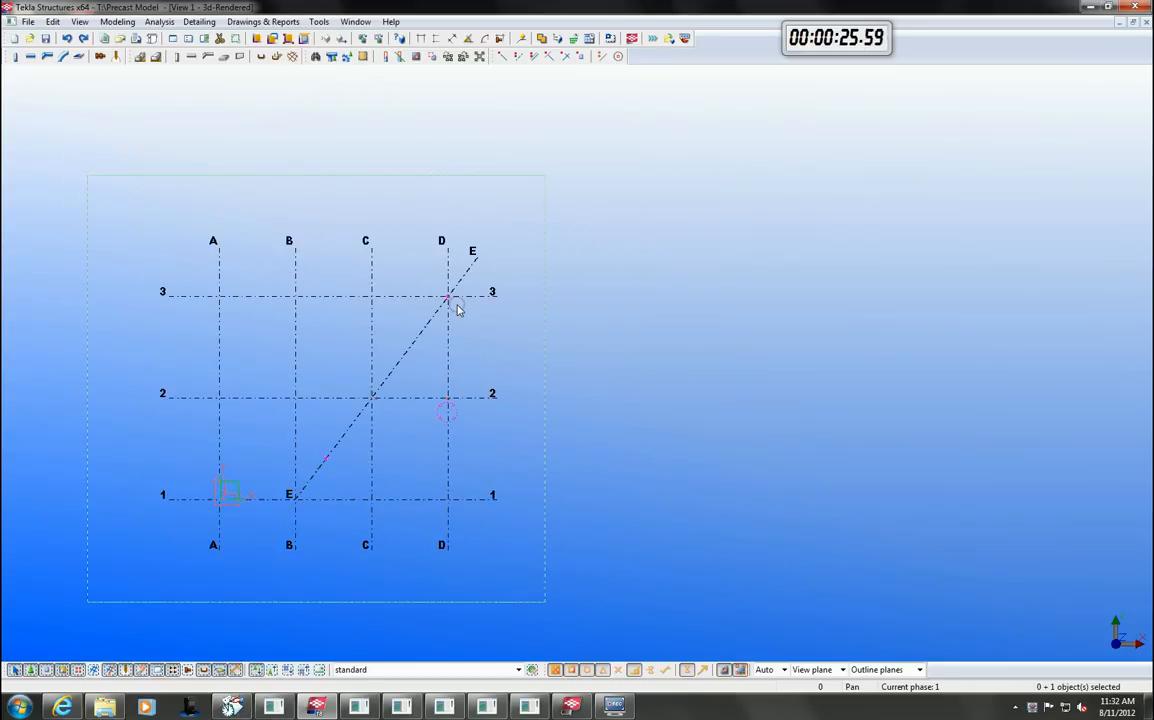
# - Insert a Radial Grid component from the catalog at the grid origin
pyautogui.hotkey('ctrl', 'f')
pyautogui.doubleClick(903, 520)
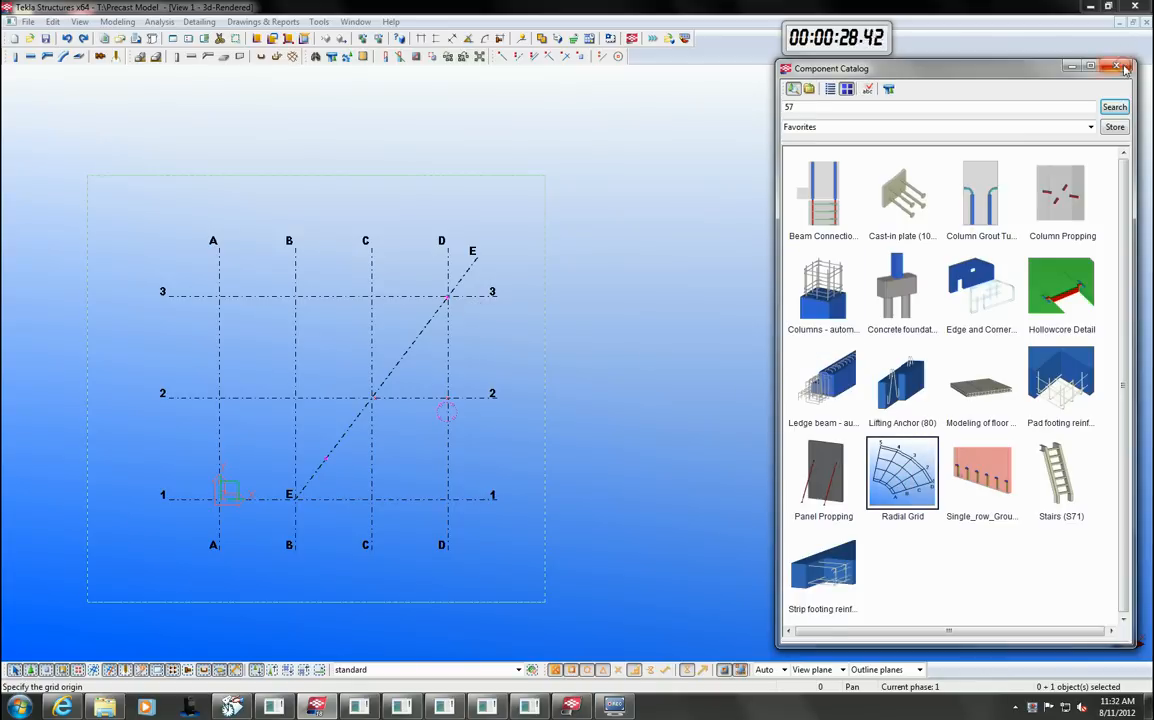
pyautogui.click(440, 303)
pyautogui.scroll(-2, 412, 335)
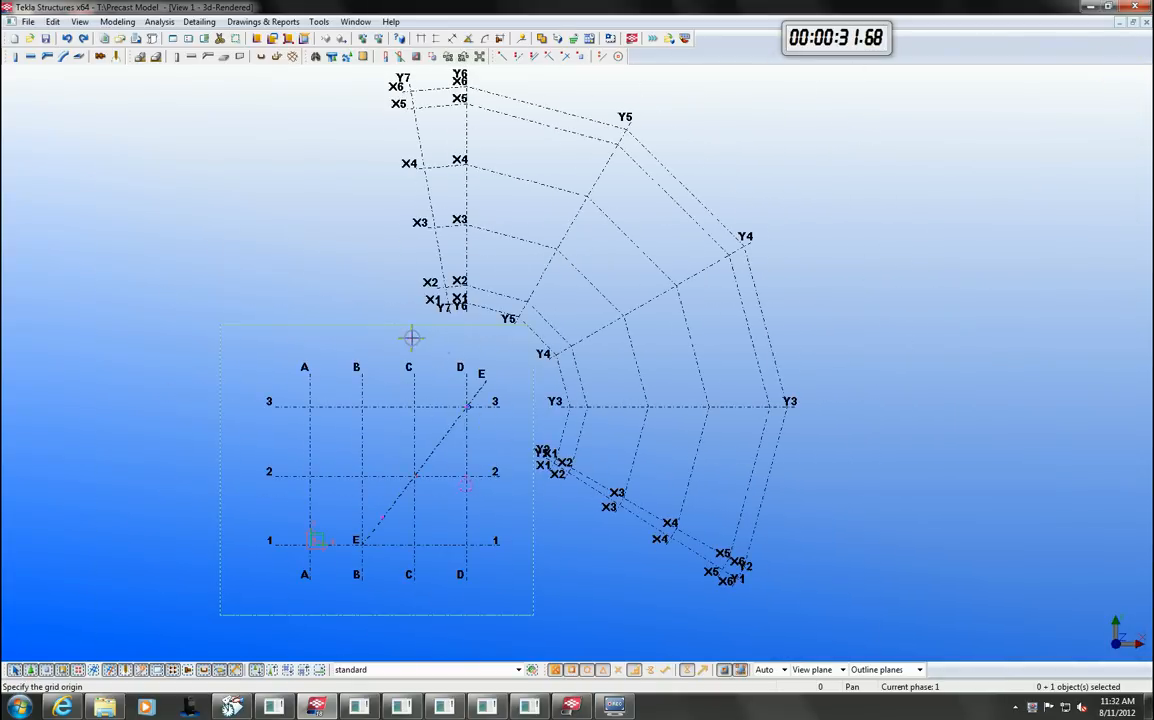
pyautogui.click(420, 342)
pyautogui.scroll(2, 470, 413)
pyautogui.scroll(1, 467, 410)
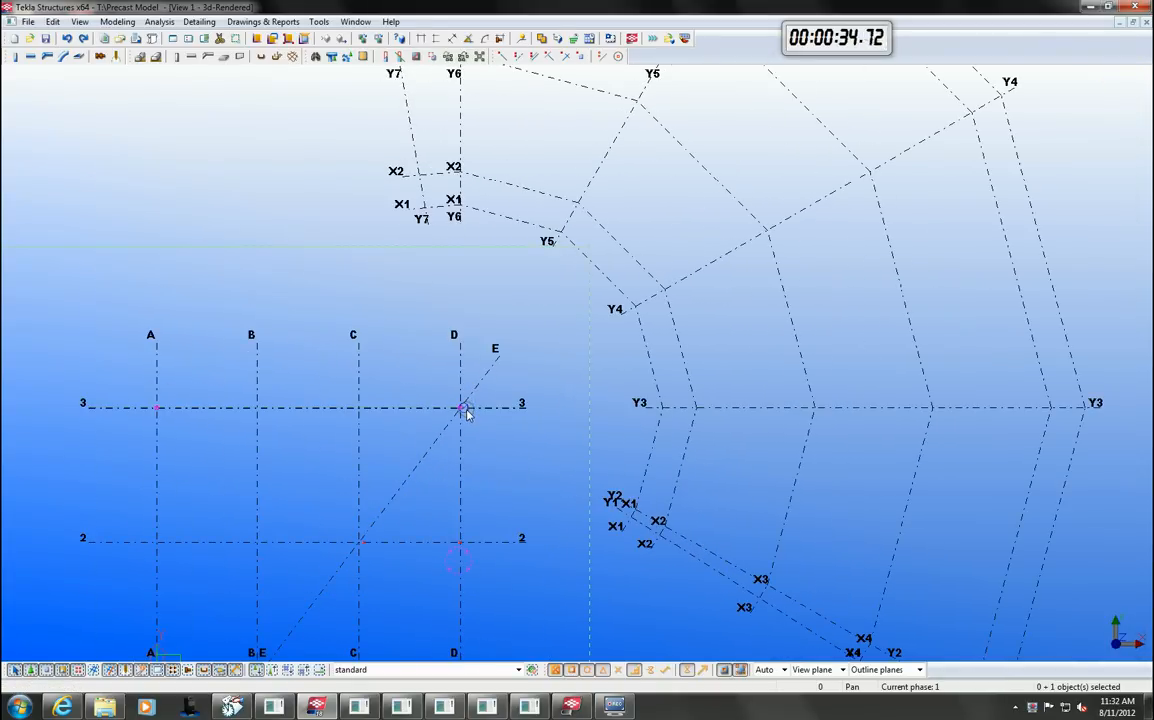
# - Edit the radial grid's Y angle values and rebuild it
pyautogui.doubleClick(463, 408)
pyautogui.moveTo(148, 94); pyautogui.dragTo(122, 93)
pyautogui.write('15 5')
pyautogui.click(178, 369)
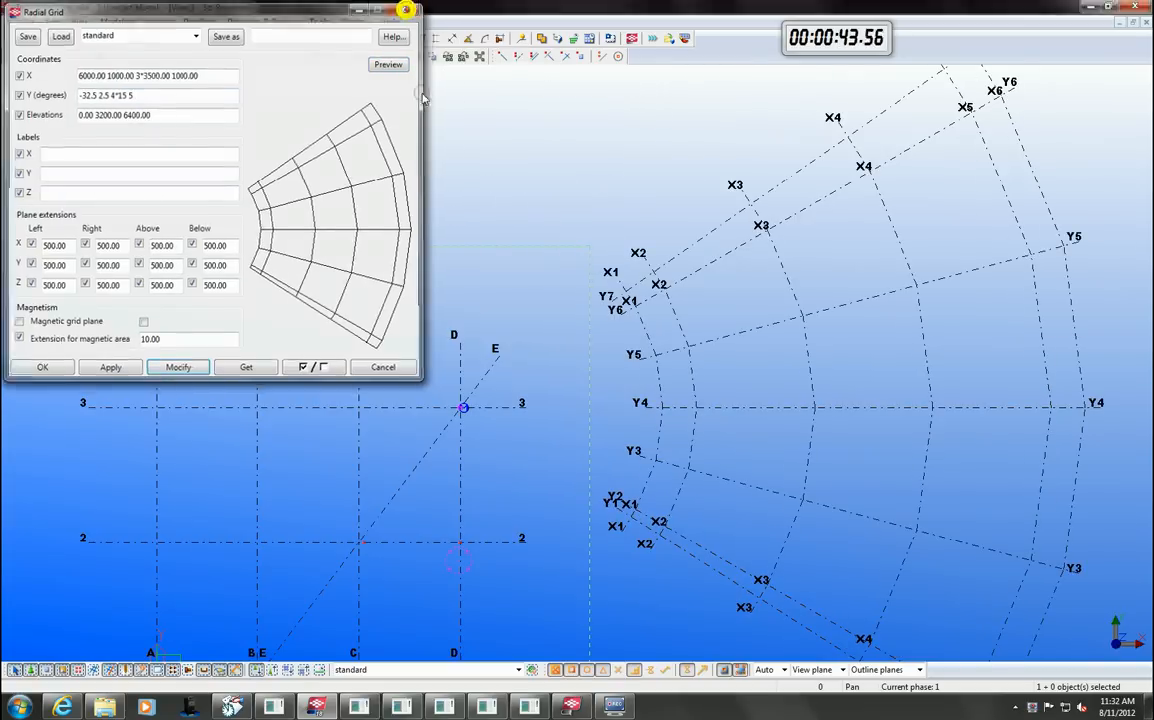
pyautogui.click(405, 8)
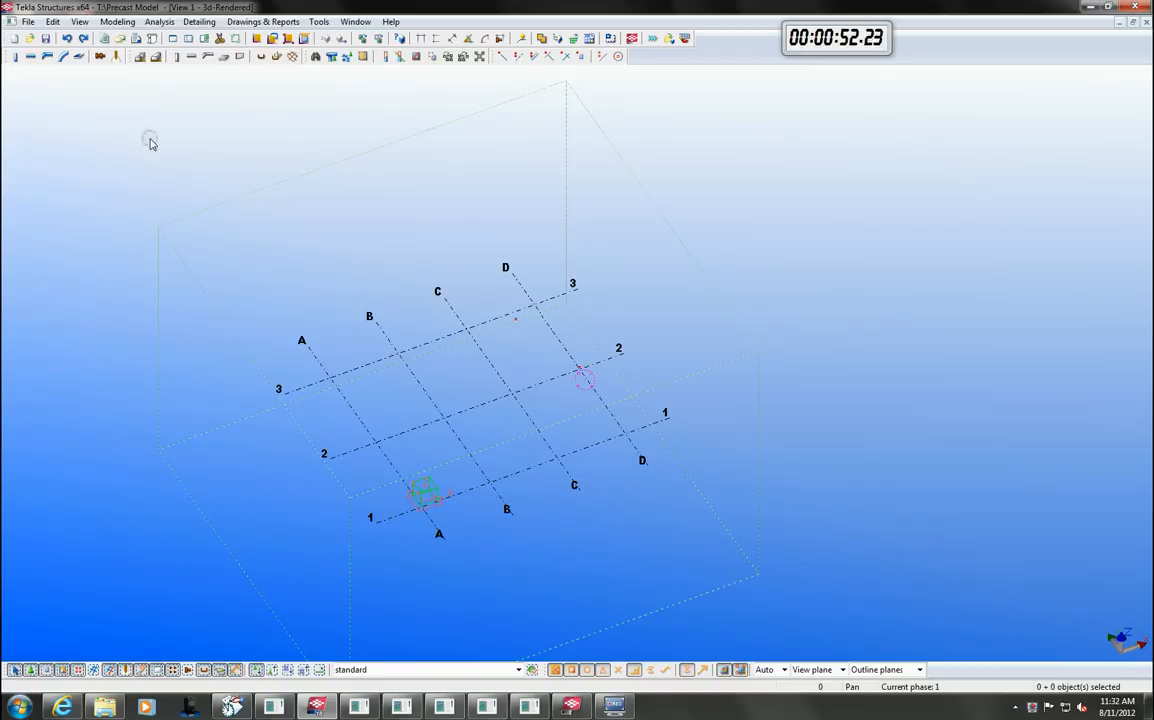
# - Insert the structural plan reference model at the grid origin
pyautogui.click(28, 21)
pyautogui.click(70, 159)
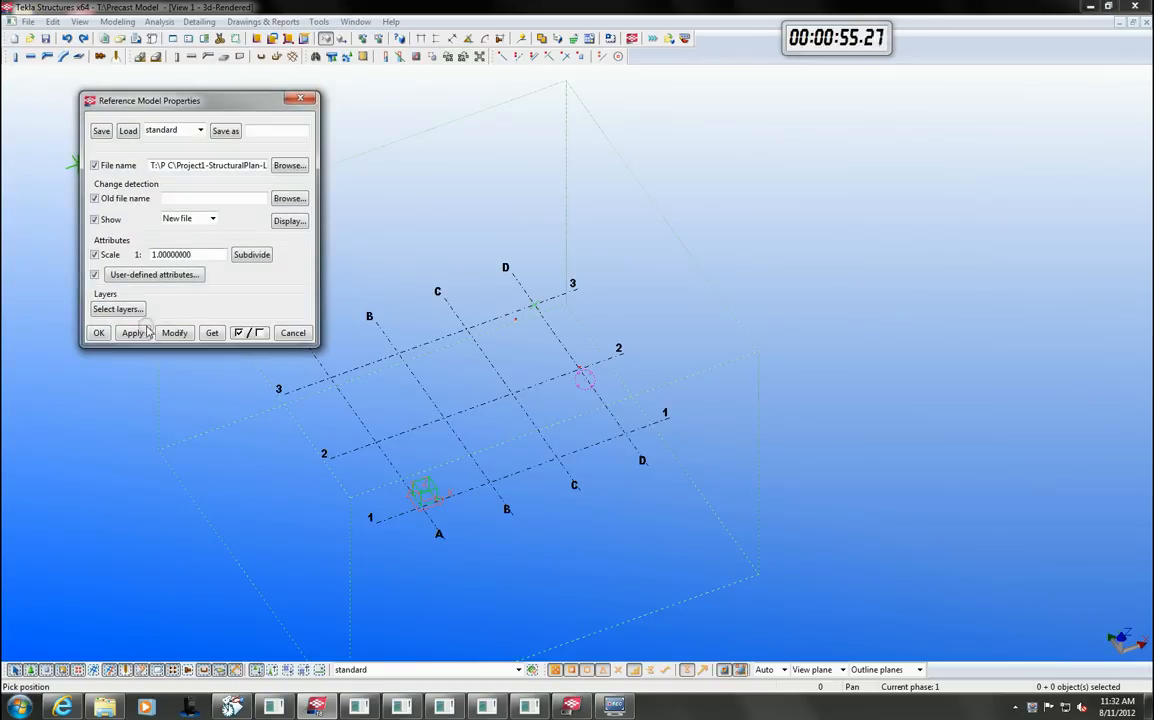
pyautogui.click(100, 330)
pyautogui.click(420, 503)
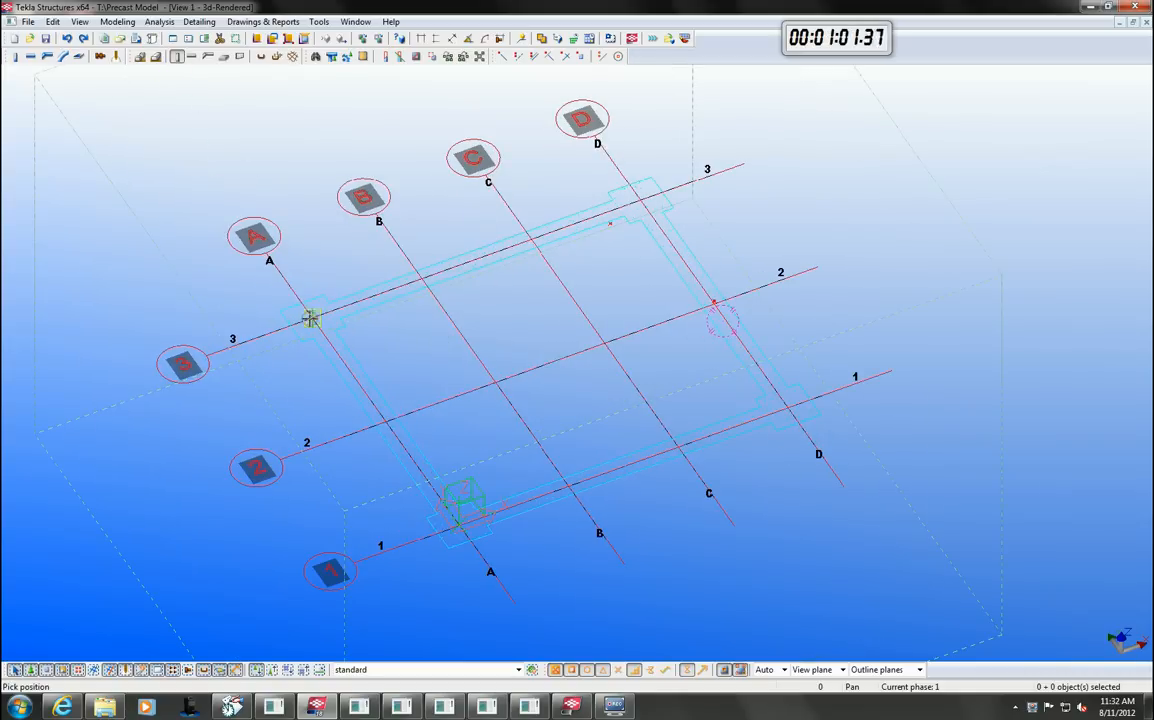
# - Place columns at grid intersections A-3 and D-3 and number the model
pyautogui.click(311, 318)
pyautogui.click(641, 200)
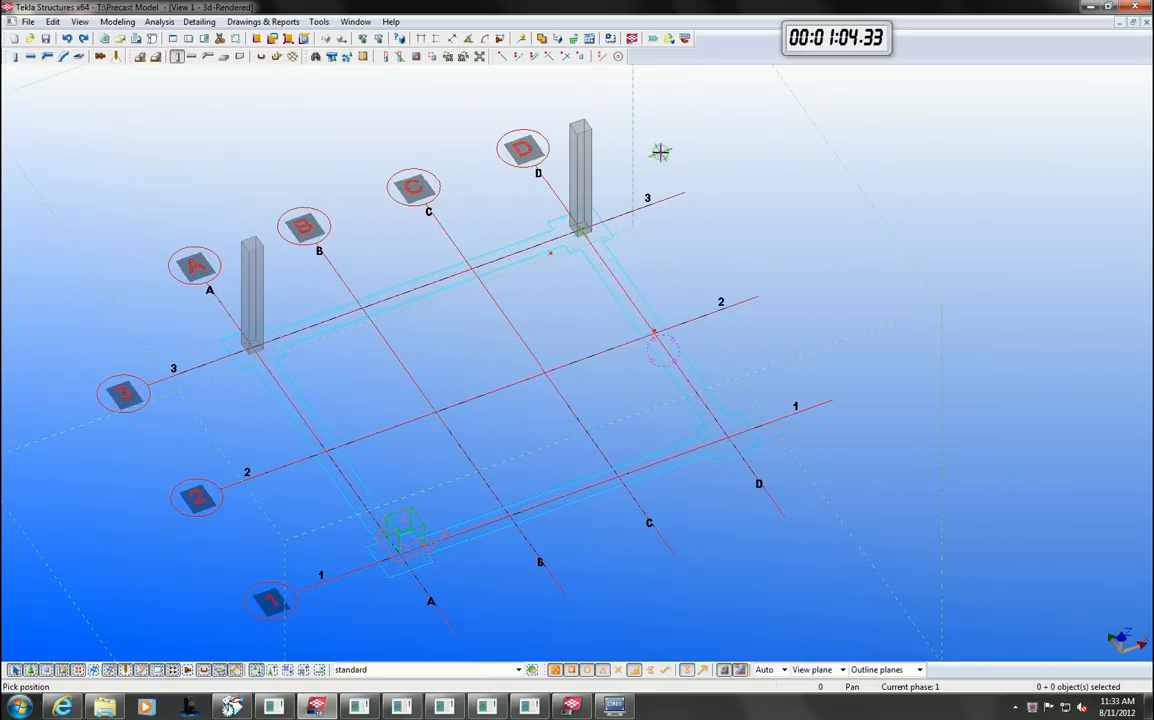
pyautogui.click(526, 40)
# - Create a general arrangement drawing with 3D, GRID 3 and PLAN GROUND views
pyautogui.rightClick(695, 143)
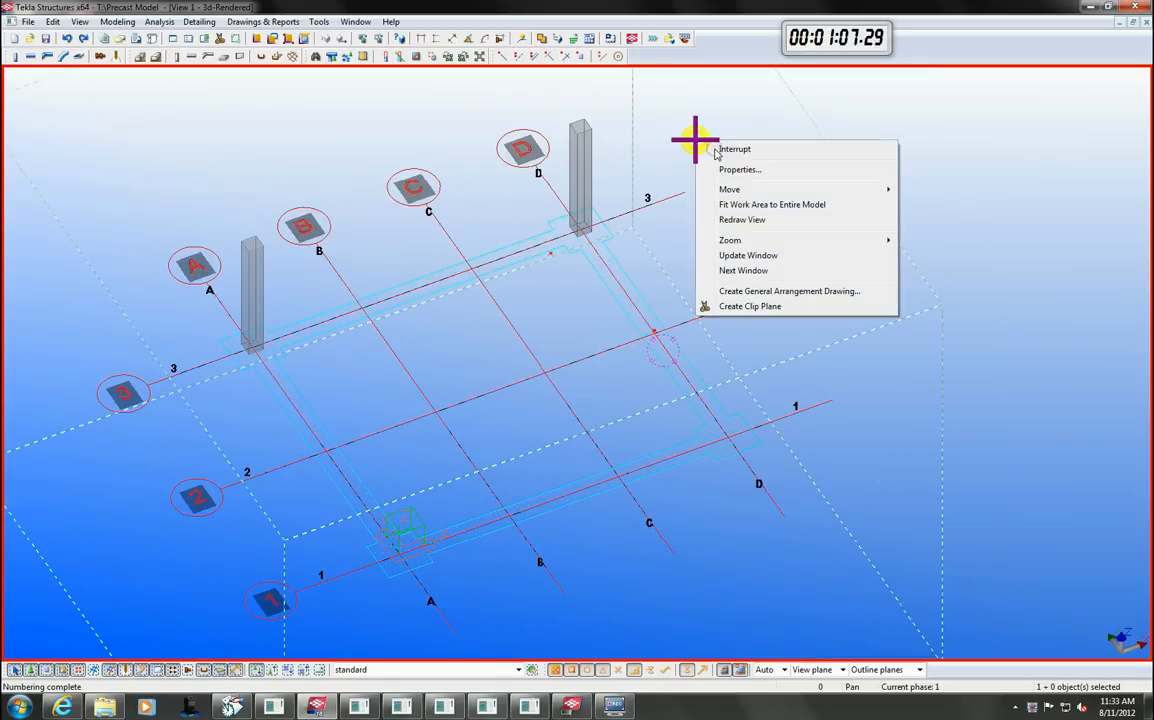
pyautogui.click(783, 291)
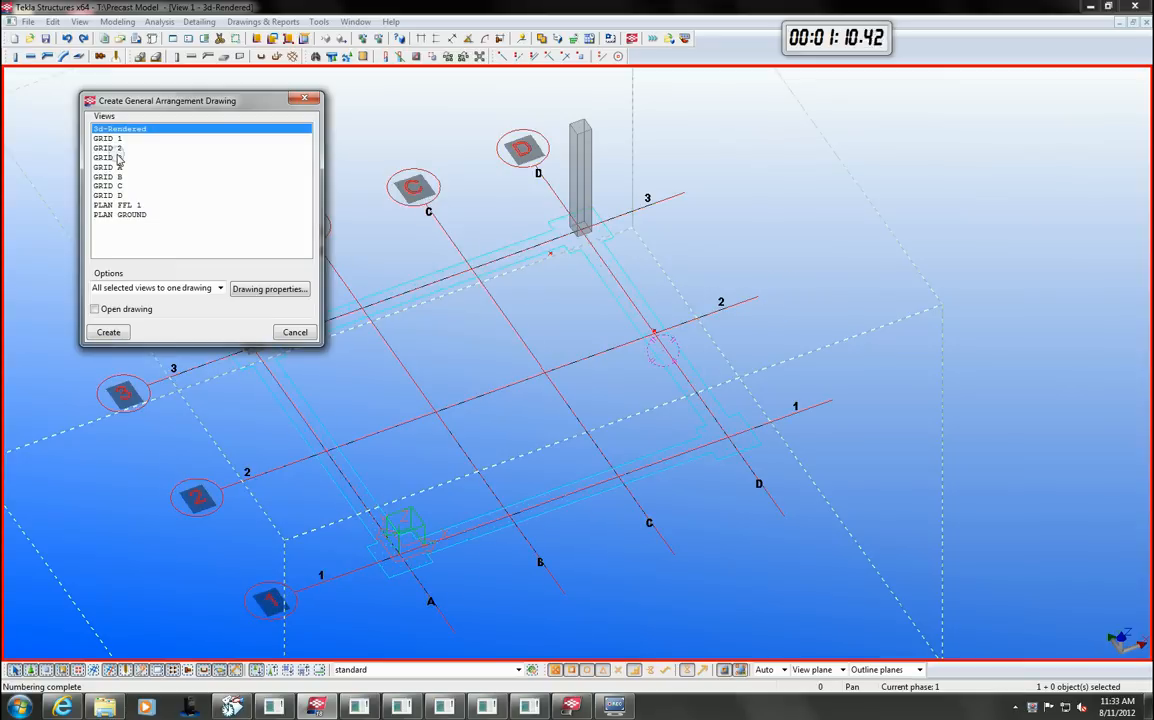
pyautogui.keyDown('ctrl'); pyautogui.click(118, 158); pyautogui.keyUp('ctrl')
pyautogui.keyDown('ctrl'); pyautogui.click(120, 214); pyautogui.keyUp('ctrl')
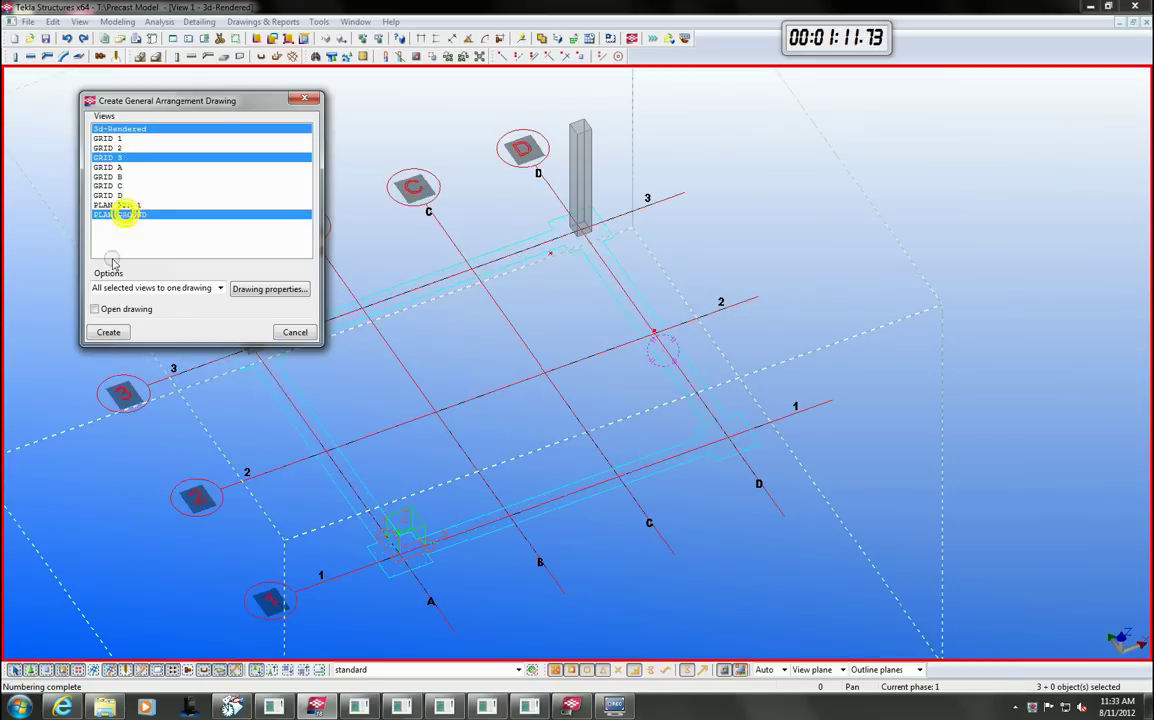
pyautogui.click(110, 334)
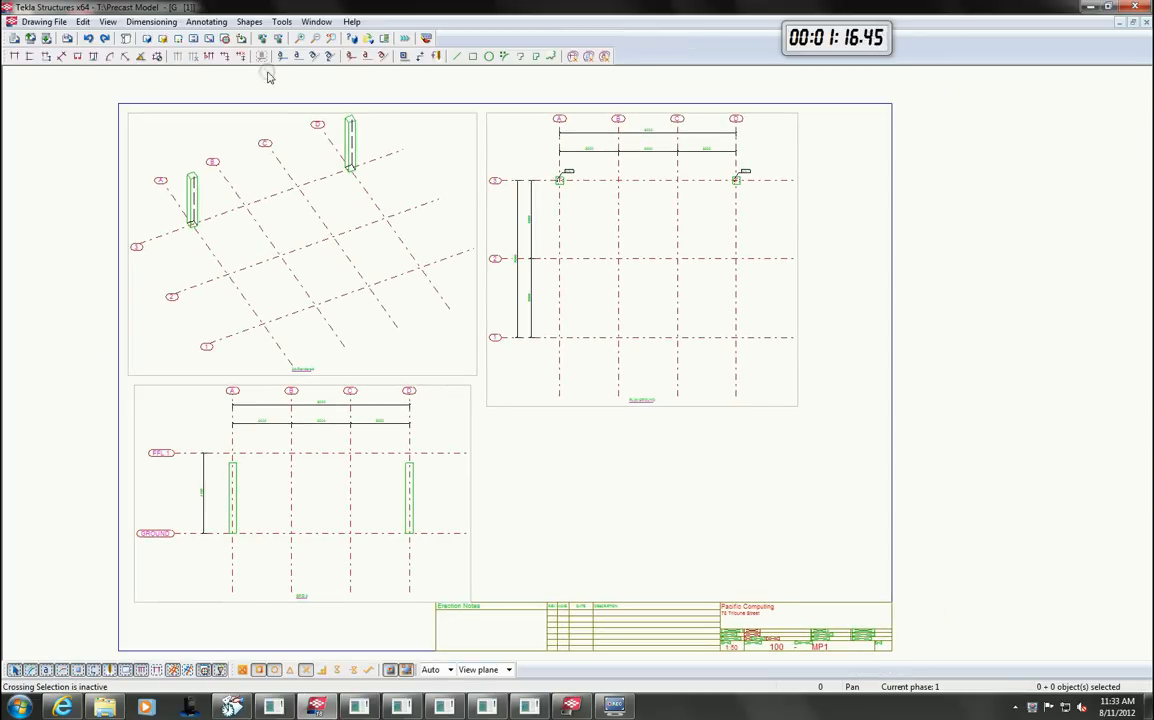
pyautogui.scroll(3, 556, 178)
pyautogui.scroll(1, 549, 172)
# - Start a dimension at the column in the plan view, then end the command
pyautogui.click(556, 167)
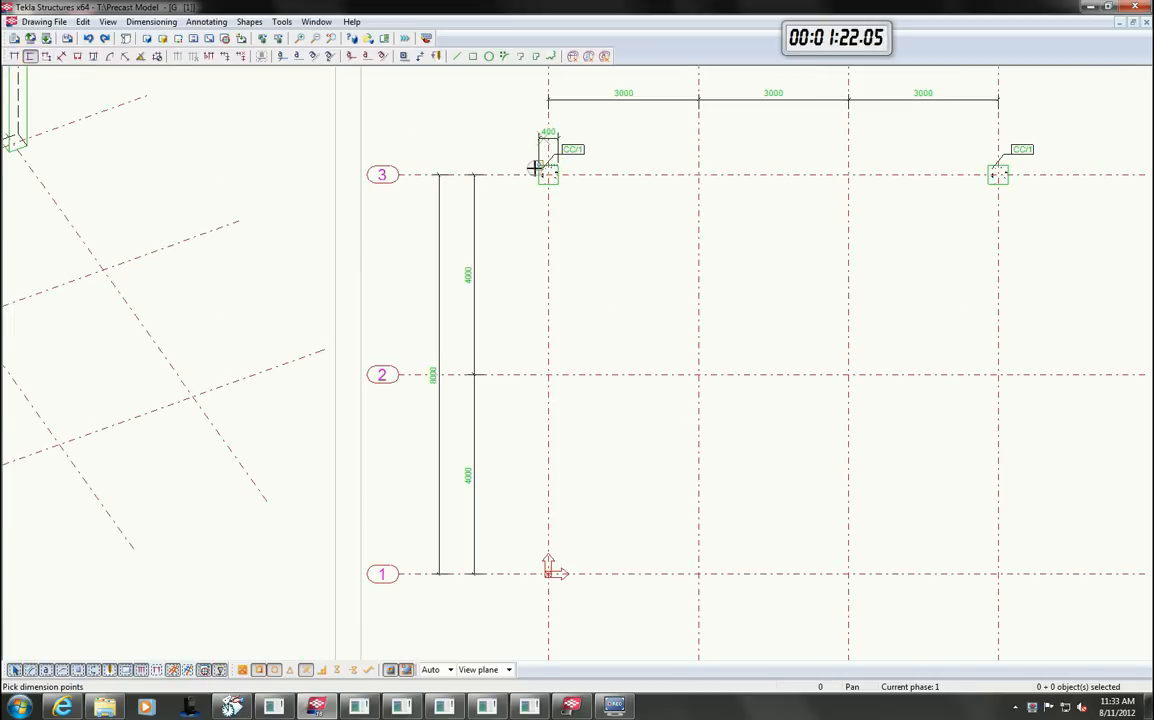
pyautogui.click(538, 178)
pyautogui.rightClick(585, 208)
pyautogui.click(595, 217)
pyautogui.scroll(-3, 598, 240)
pyautogui.scroll(-1, 626, 250)
pyautogui.scroll(-1, 690, 288)
pyautogui.scroll(-1, 781, 306)
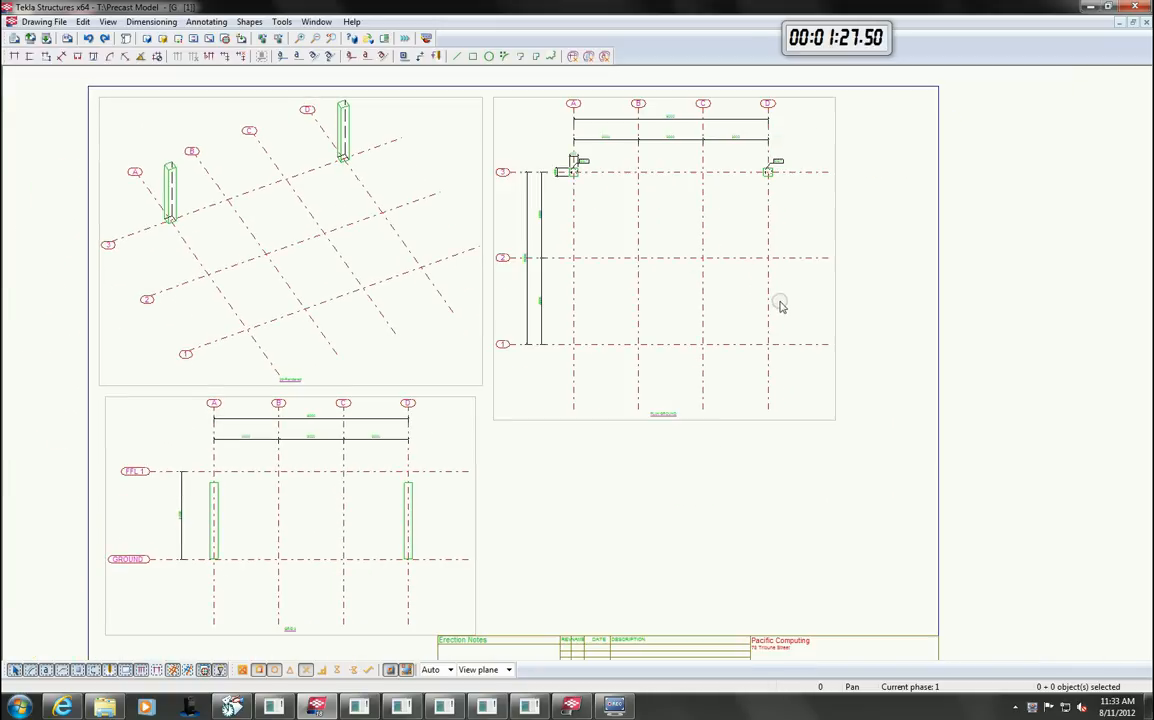
# - Set the reference model to Visible in the plan view, then close the drawing keeping changes
pyautogui.doubleClick(835, 236)
pyautogui.click(848, 441)
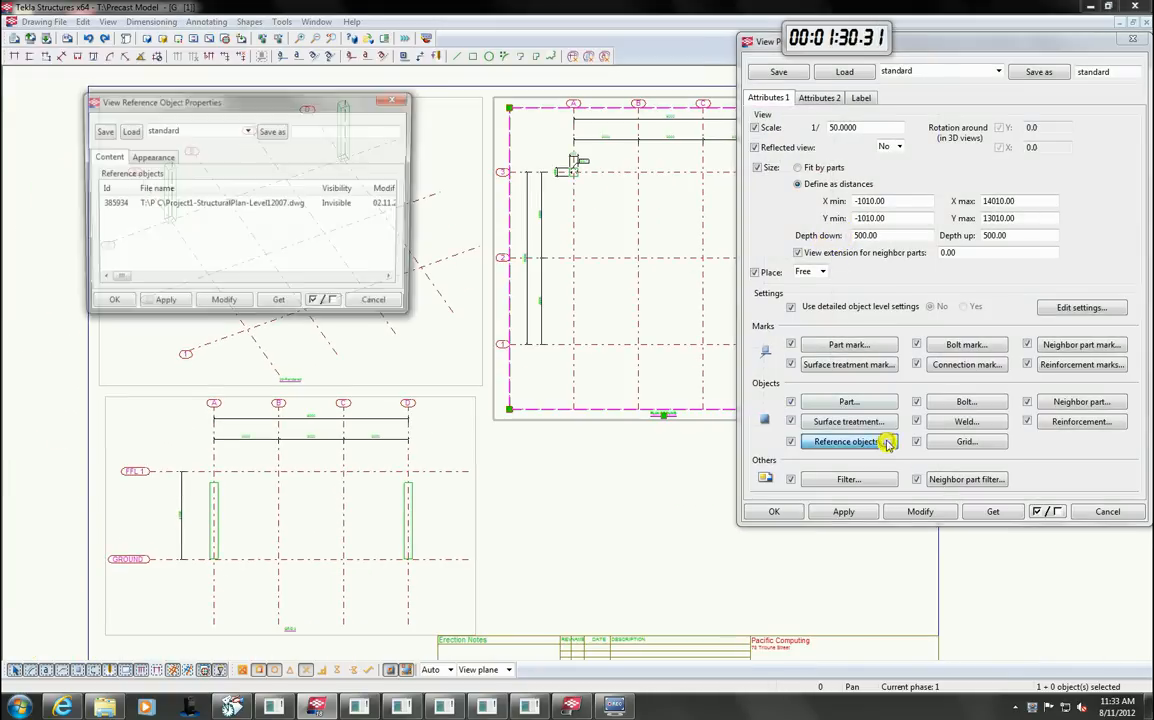
pyautogui.click(340, 204)
pyautogui.click(365, 215)
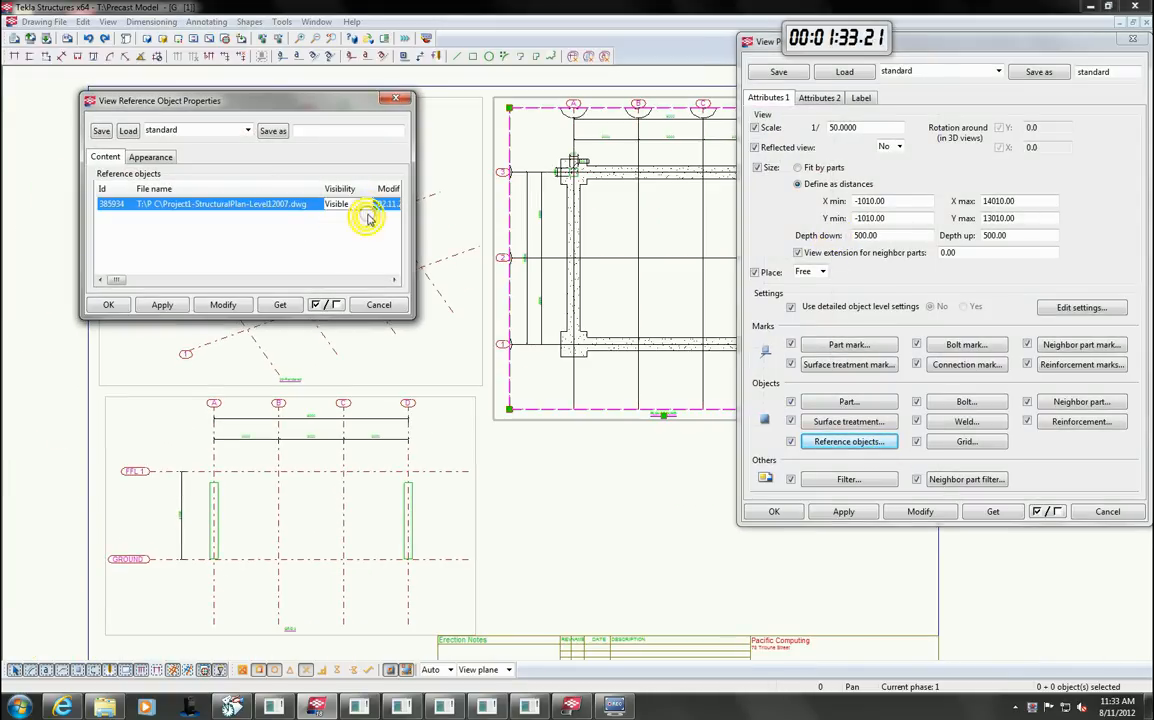
pyautogui.click(396, 99)
pyautogui.click(1133, 38)
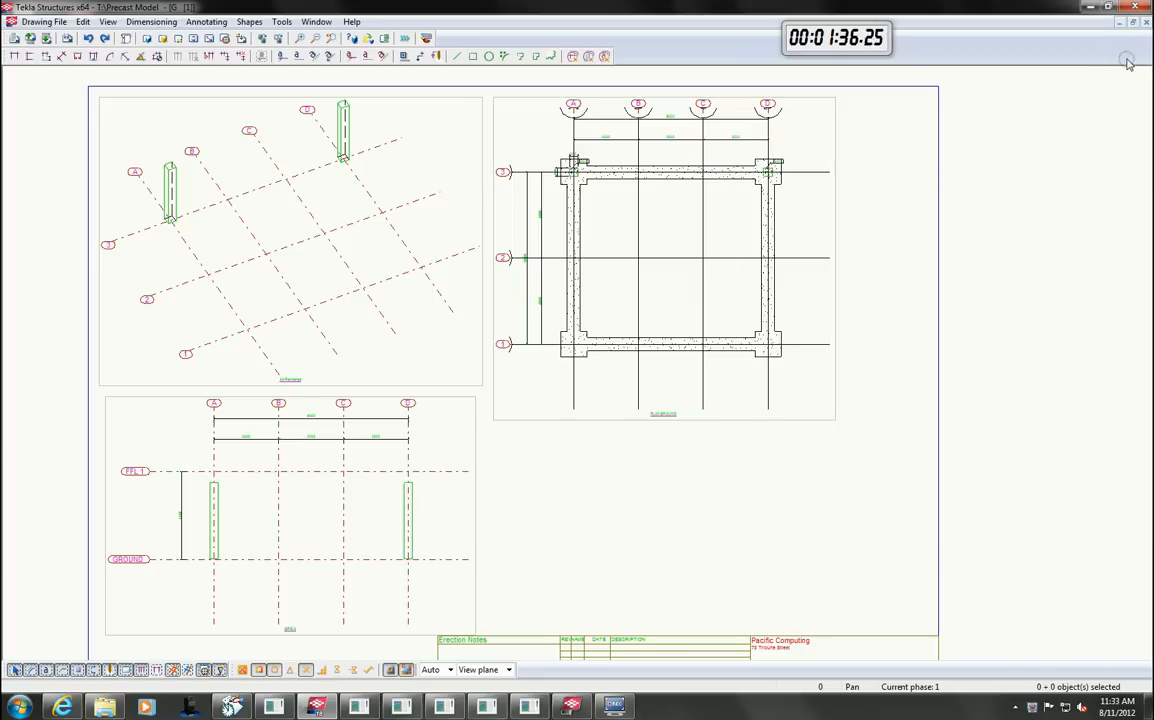
pyautogui.click(1146, 24)
pyautogui.click(339, 343)
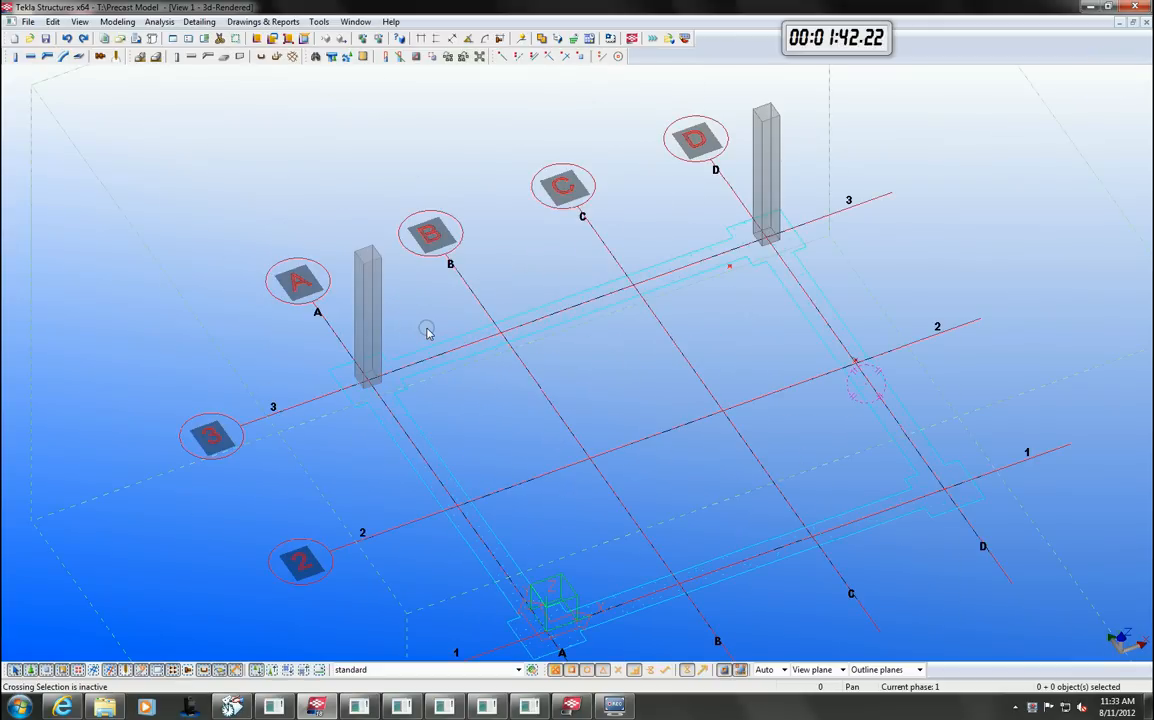
# - Apply automatic column reinforcement to the columns at A-3 and D-3
pyautogui.hotkey('ctrl', 'f')
pyautogui.click(825, 307)
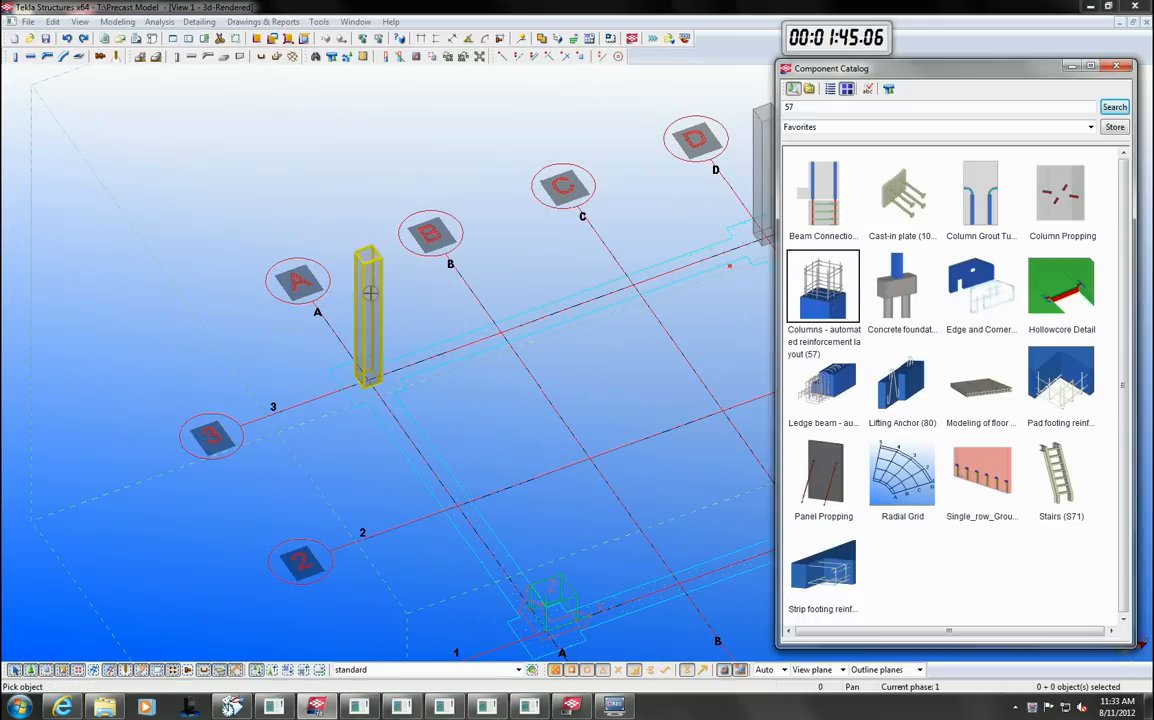
pyautogui.click(368, 377)
pyautogui.moveTo(734, 232); pyautogui.dragTo(695, 217, button='middle')
pyautogui.click(695, 217)
pyautogui.click(1116, 65)
# - Pick Column Propping for the columns and enlarge column A/3's profile to 800*600
pyautogui.click(562, 270)
pyautogui.scroll(3, 313, 352)
pyautogui.click(313, 352)
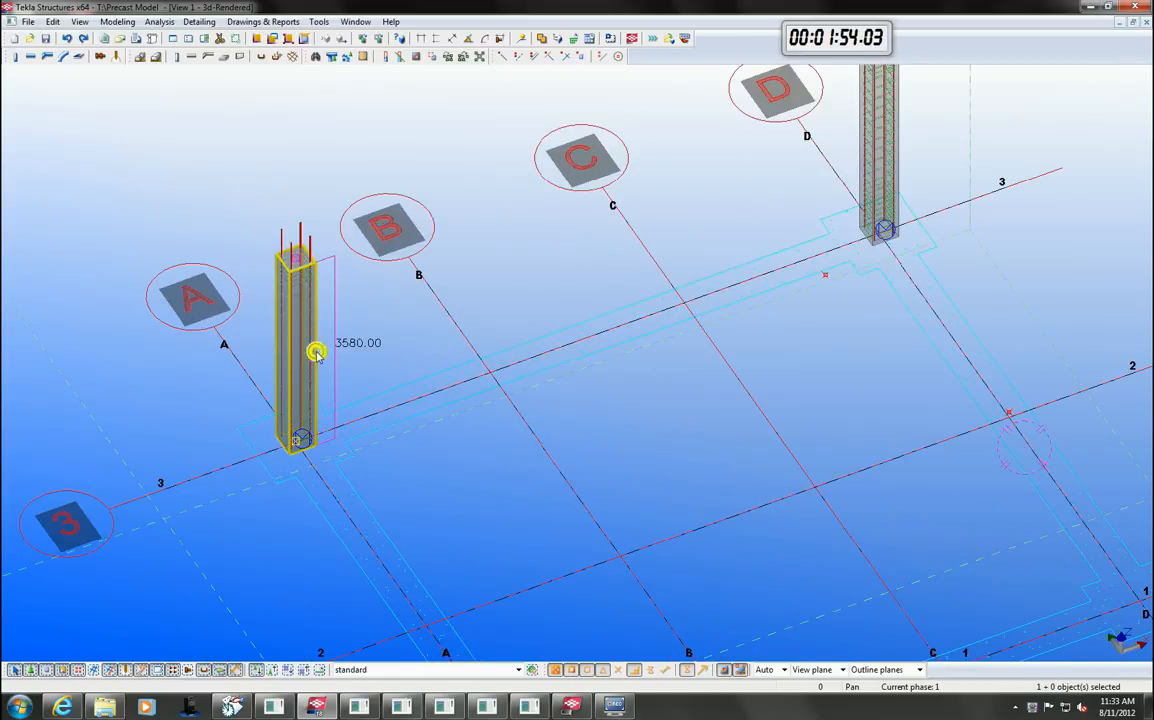
pyautogui.hotkey('ctrl', 'f')
pyautogui.doubleClick(1066, 207)
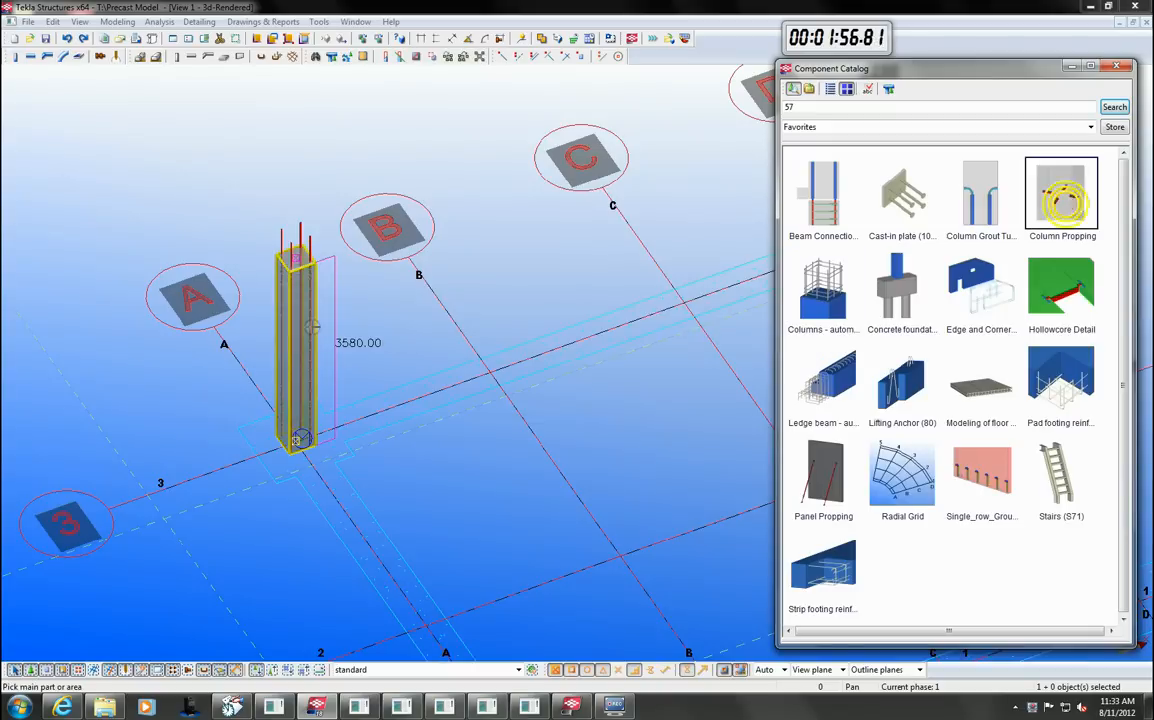
pyautogui.scroll(-2, 520, 327)
pyautogui.click(1116, 65)
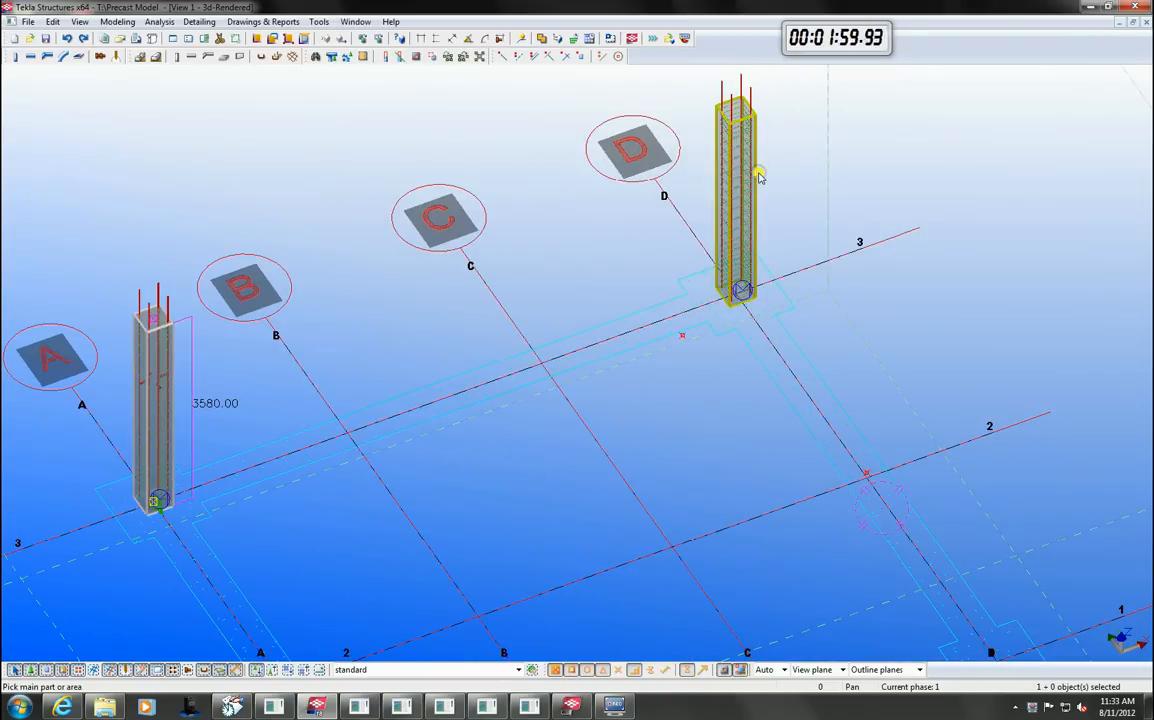
pyautogui.scroll(-2, 760, 178)
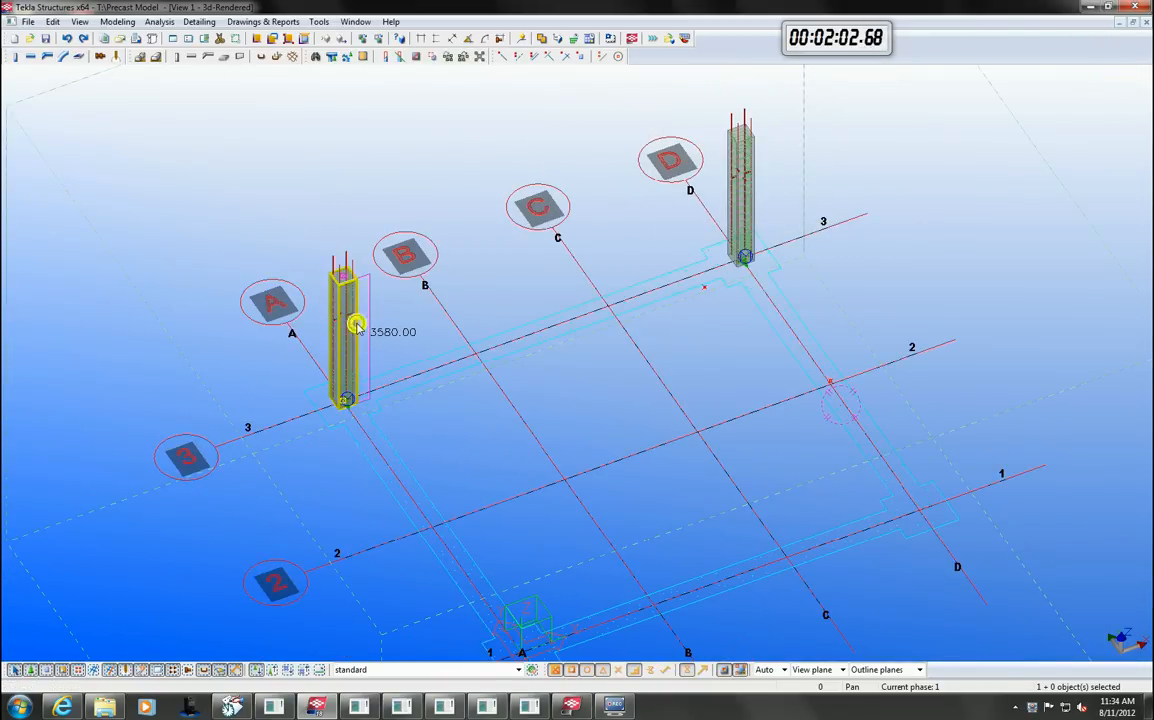
pyautogui.scroll(2, 357, 327)
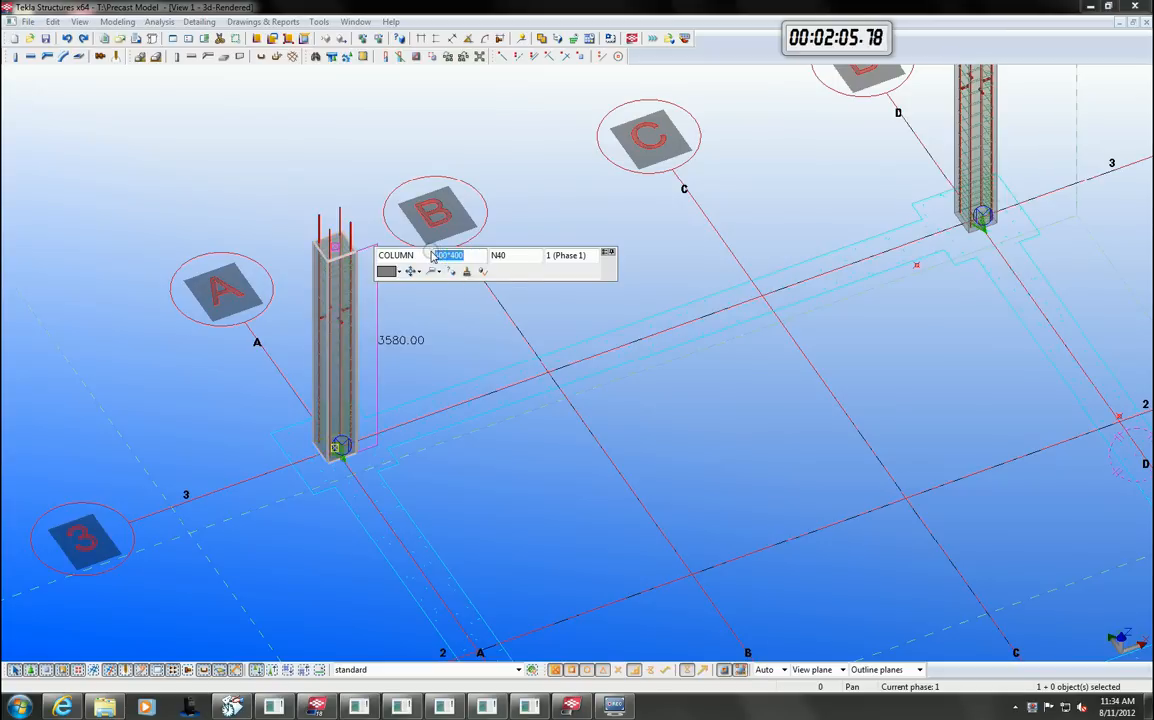
pyautogui.press('Return')
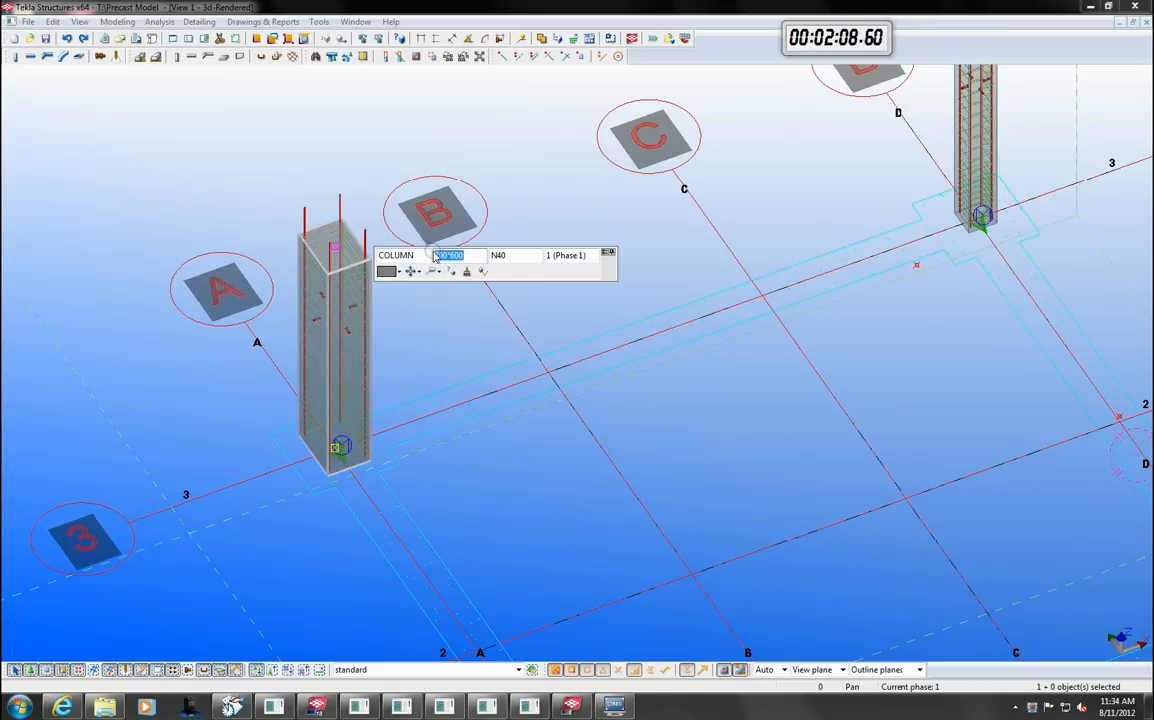
# - Rotate column A/3 about its vertical axis using the Position rotation wheel
pyautogui.click(446, 336)
pyautogui.scroll(-1, 446, 336)
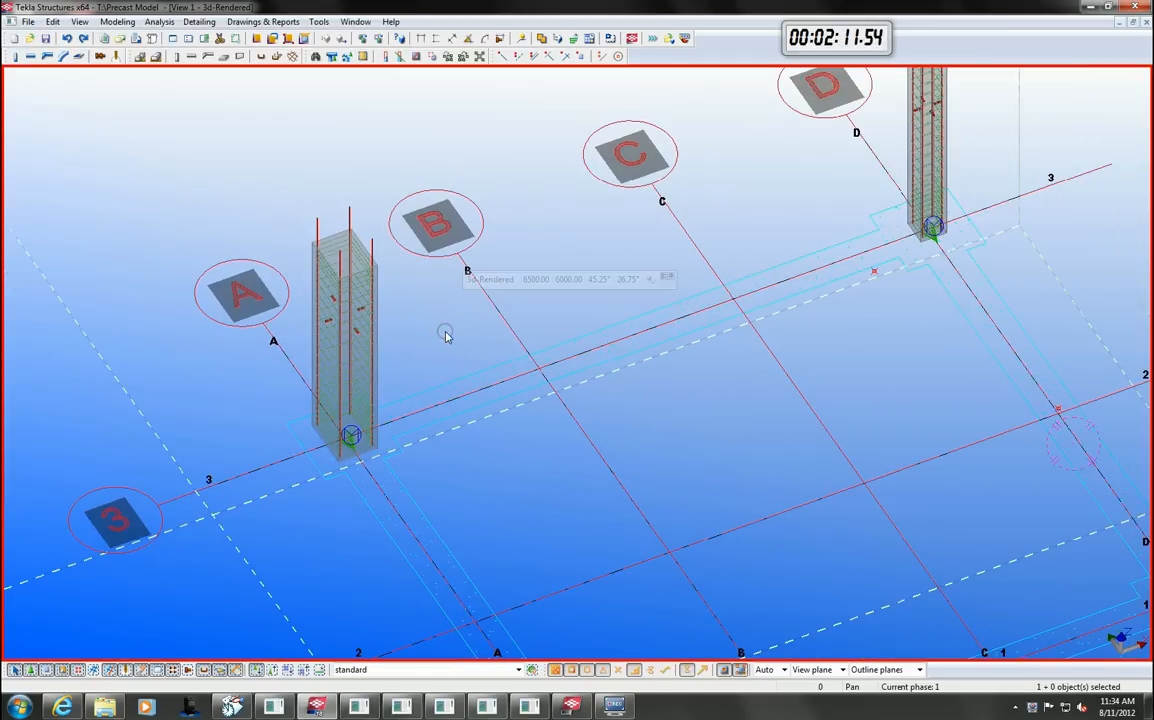
pyautogui.click(380, 316)
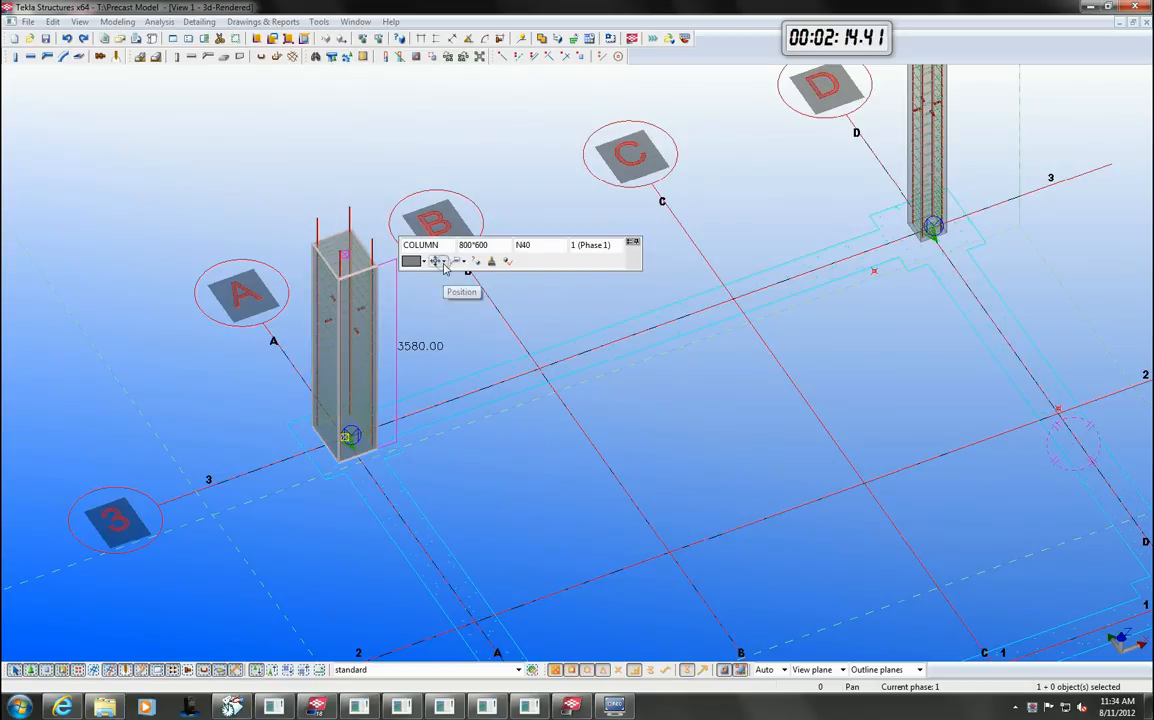
pyautogui.click(439, 261)
pyautogui.moveTo(471, 346)
pyautogui.mouseDown()
pyautogui.moveTo(470, 274)
pyautogui.moveTo(470, 349)
pyautogui.mouseUp()
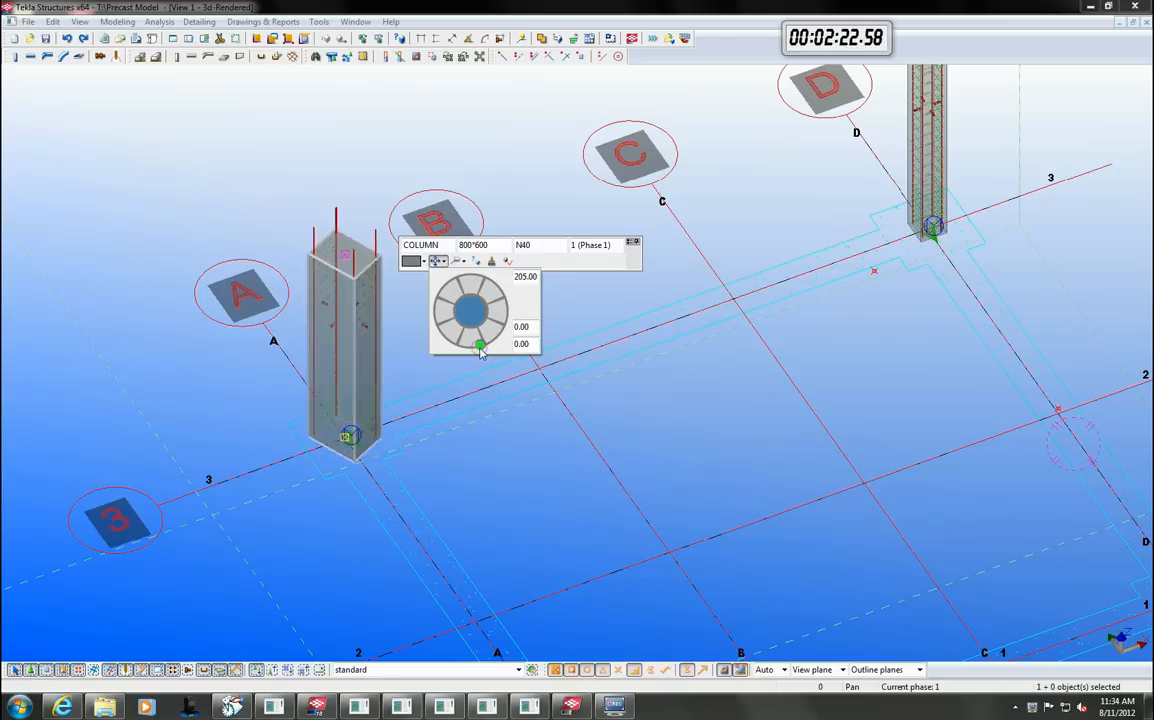
pyautogui.click(564, 302)
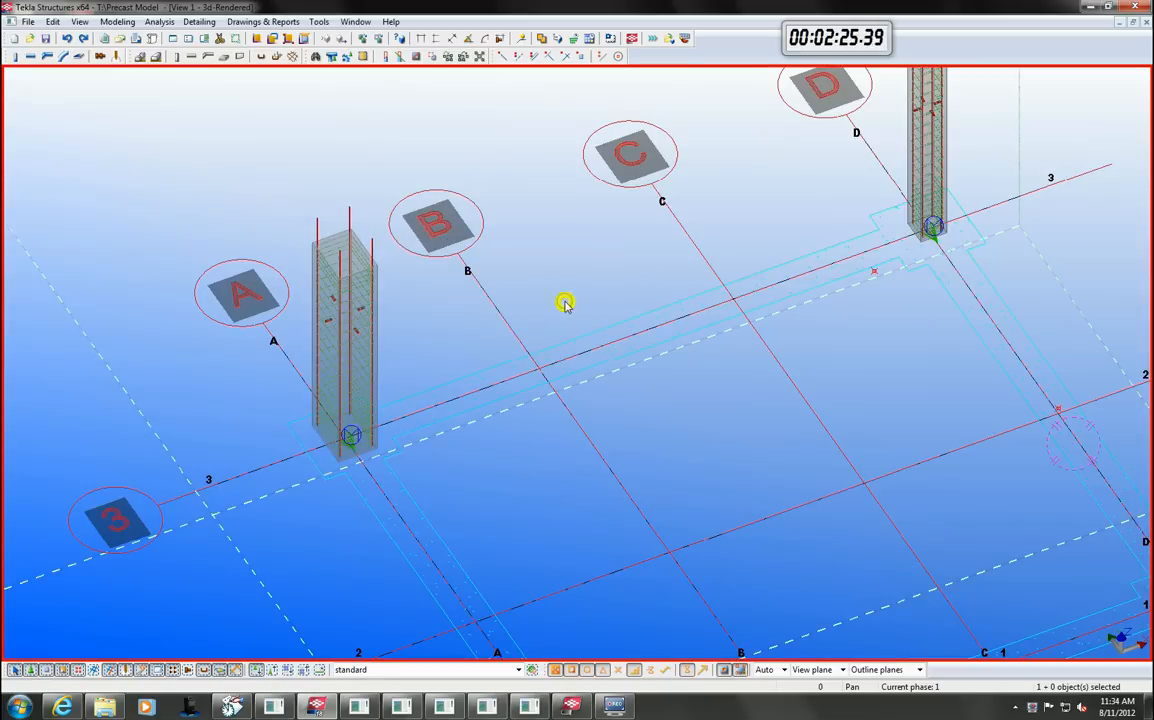
# - Renumber the model and open drawing MP1 from the drawing list
pyautogui.click(523, 40)
pyautogui.scroll(-2, 543, 296)
pyautogui.hotkey('ctrl', 'l')
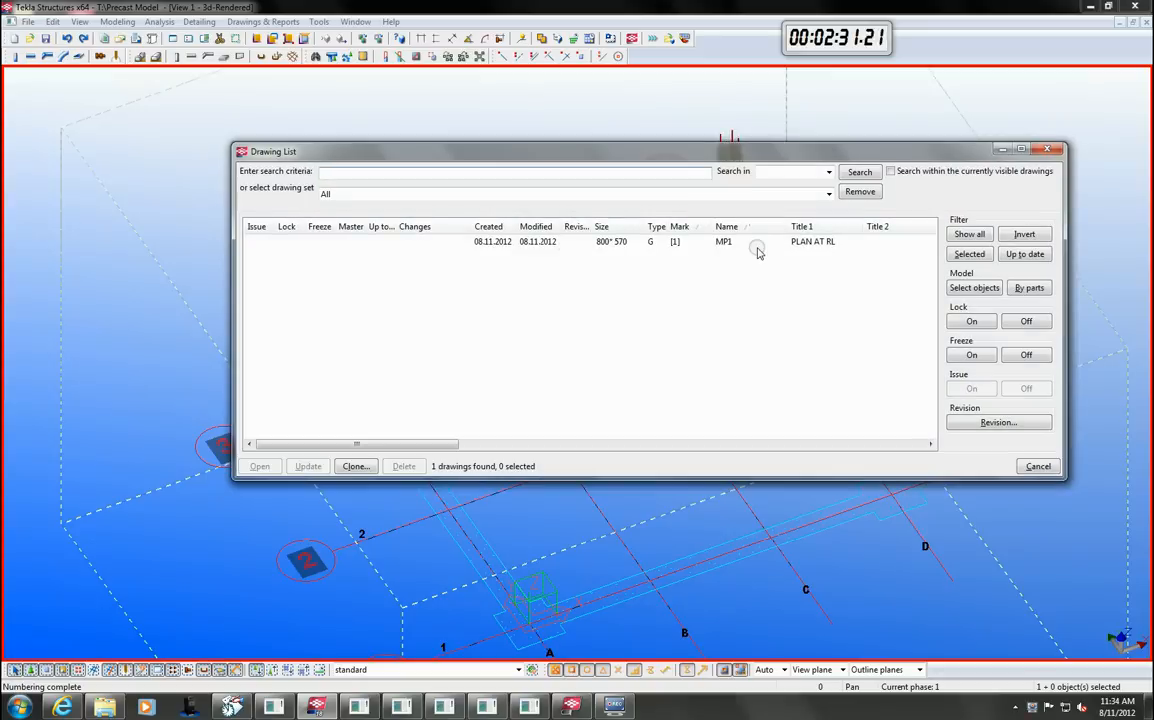
pyautogui.doubleClick(760, 243)
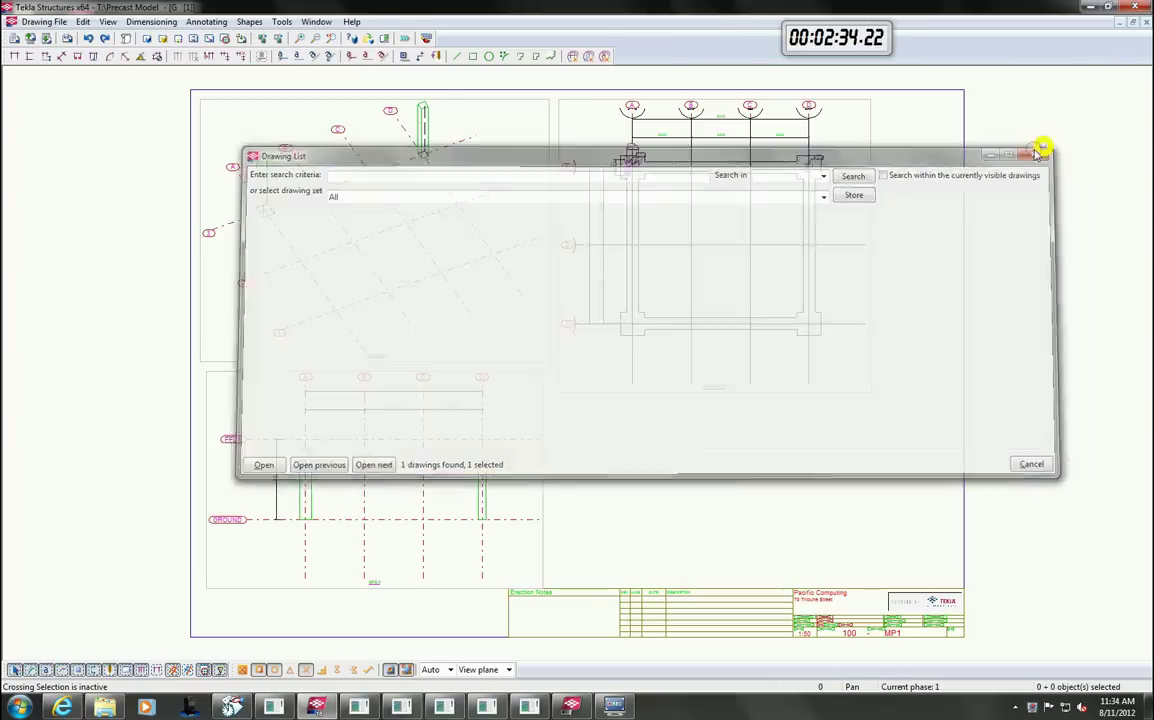
pyautogui.click(1046, 149)
pyautogui.scroll(5, 625, 185)
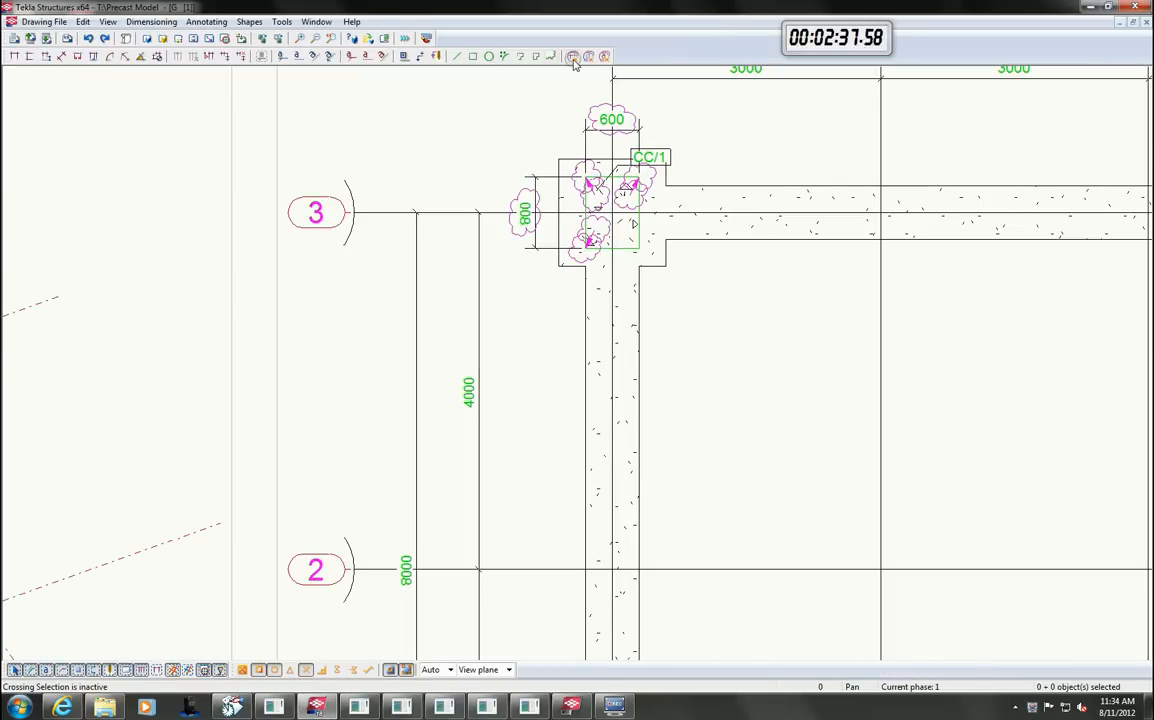
# - Review column A-3's updated dimensions in MP1, then close the drawing keeping changes
pyautogui.moveTo(572, 108)
pyautogui.mouseDown(button='middle')
pyautogui.moveTo(276, 207)
pyautogui.moveTo(96, 246)
pyautogui.mouseUp(button='middle')
pyautogui.scroll(2, 819, 236)
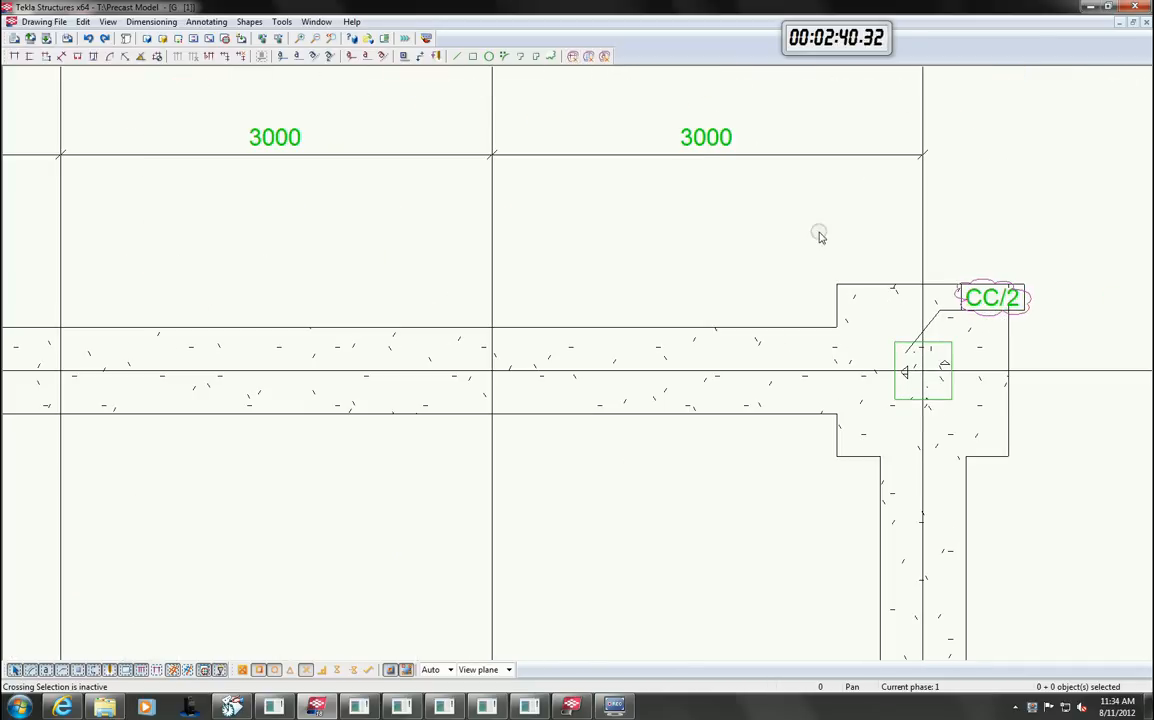
pyautogui.click(590, 57)
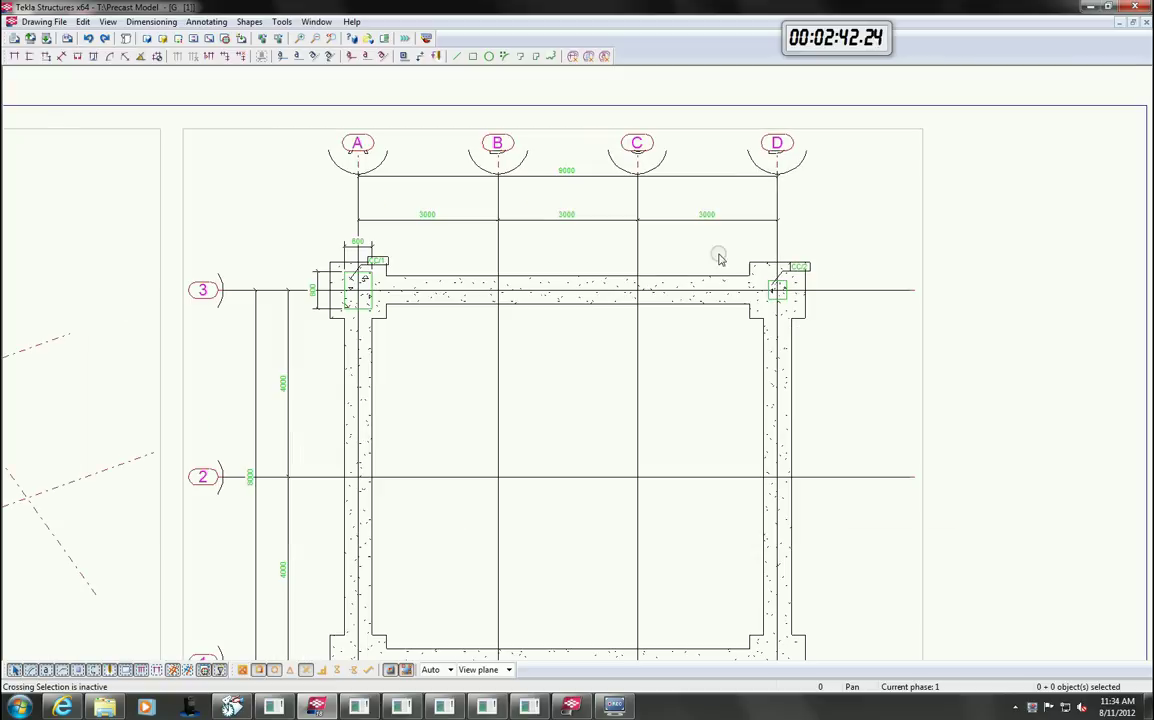
pyautogui.click(1147, 23)
pyautogui.click(345, 343)
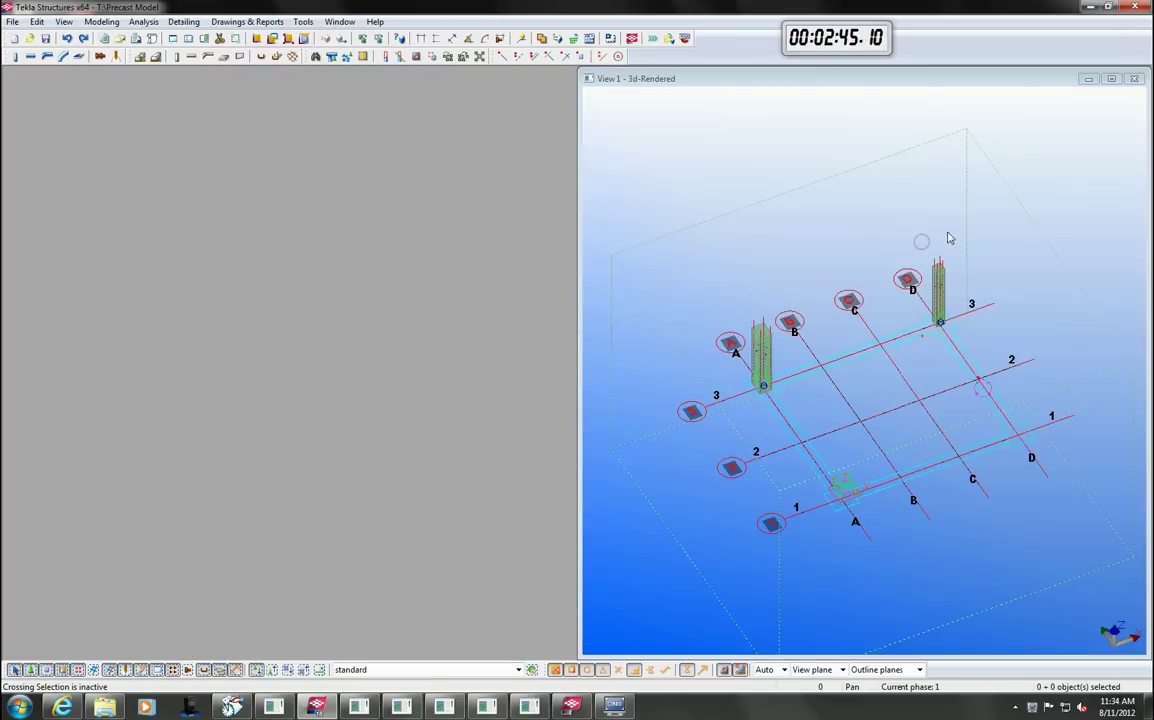
# - Apply column D's 400×400 properties to column A
pyautogui.click(1110, 79)
pyautogui.scroll(3, 701, 322)
pyautogui.doubleClick(632, 285)
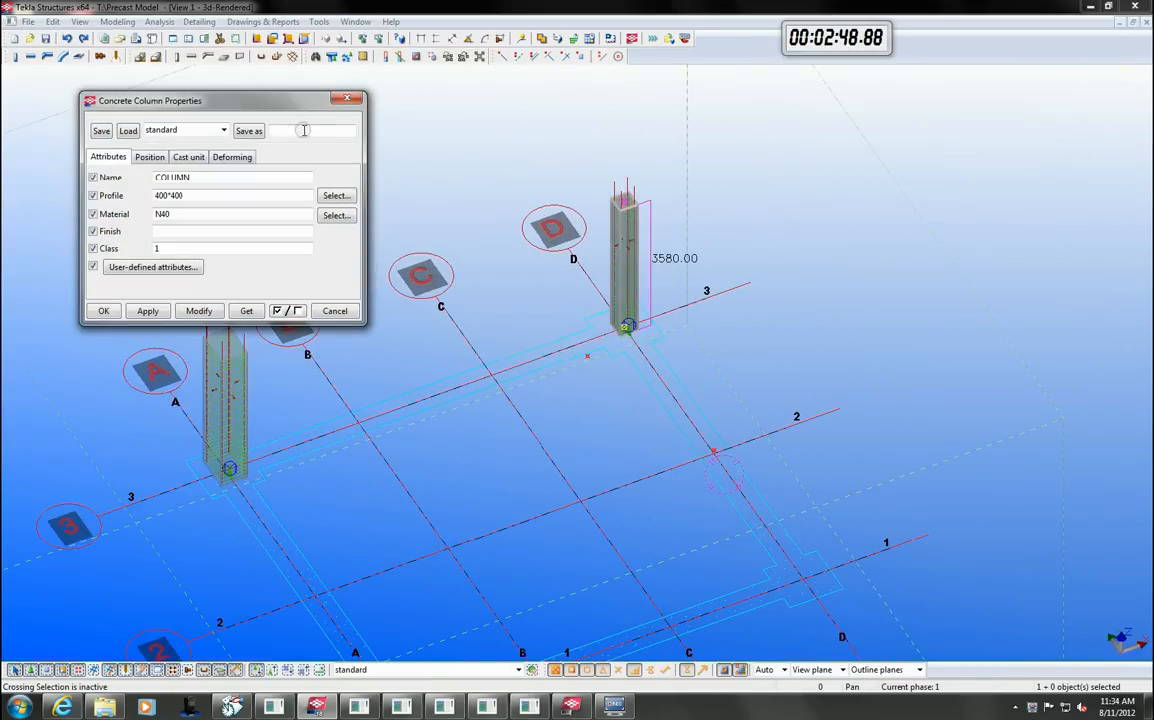
pyautogui.moveTo(283, 102); pyautogui.dragTo(945, 104)
pyautogui.scroll(3, 315, 363)
pyautogui.click(315, 363)
pyautogui.click(861, 313)
pyautogui.click(1009, 100)
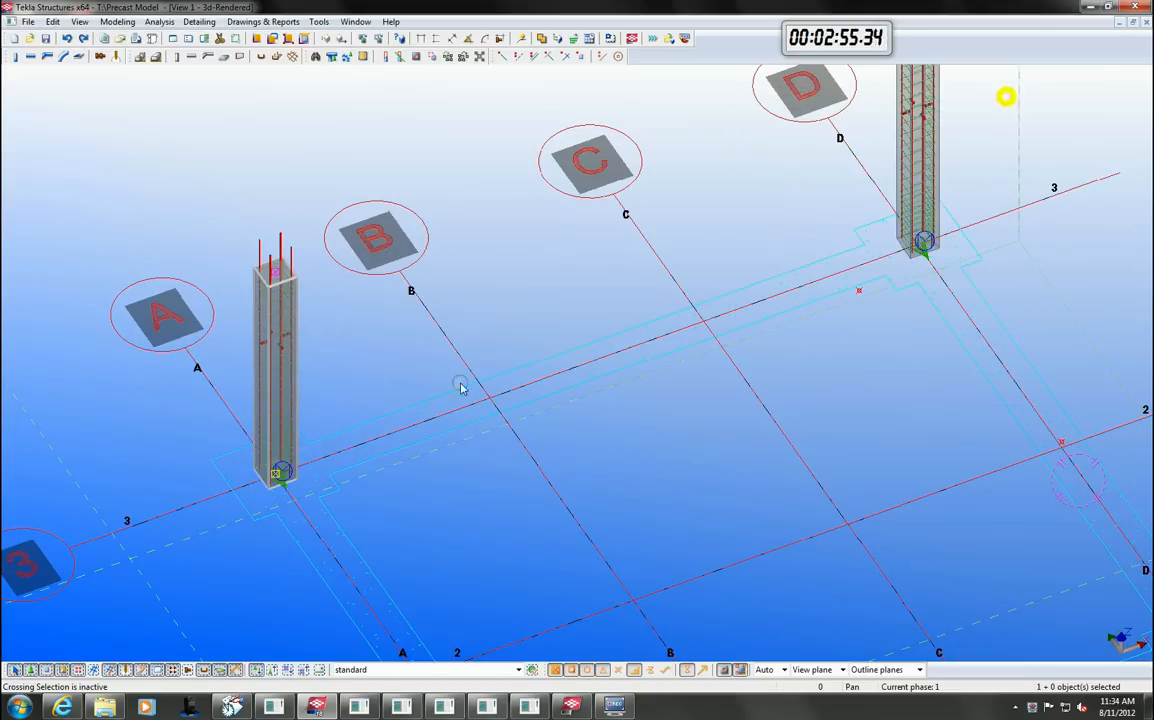
pyautogui.click(528, 330)
# - Add Concrete foundation (1030) pile foundations under columns D and A
pyautogui.hotkey('ctrl', 'f')
pyautogui.click(903, 264)
pyautogui.click(1114, 67)
pyautogui.click(938, 201)
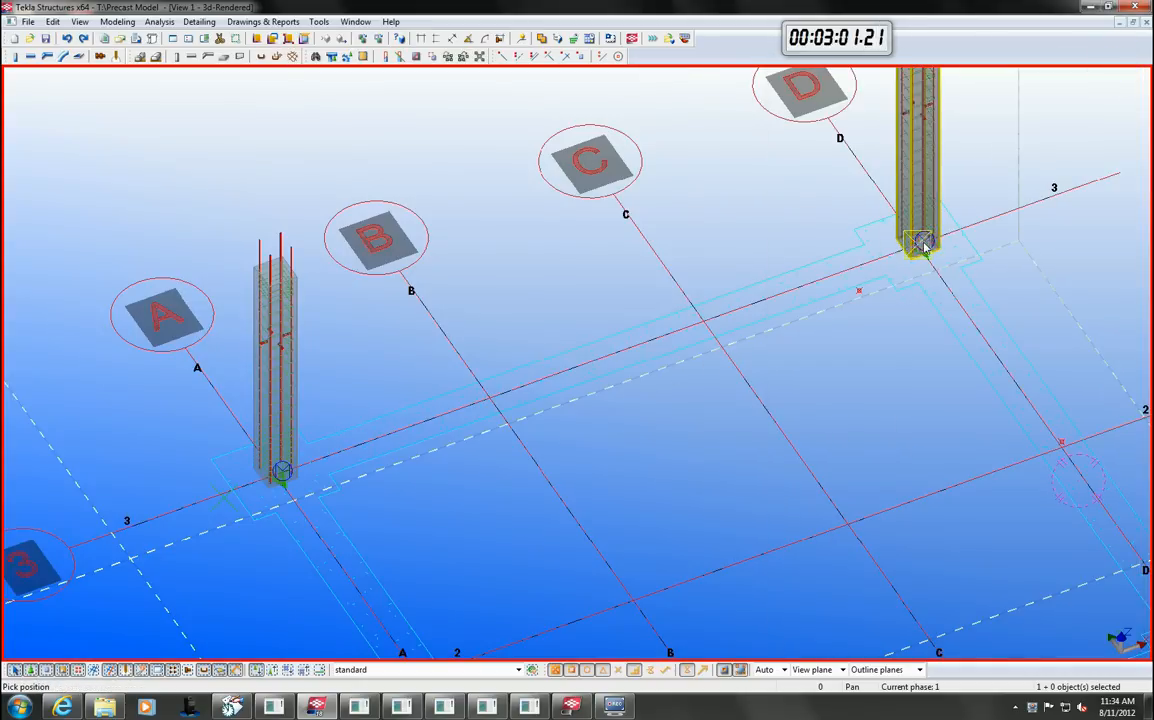
pyautogui.click(922, 244)
pyautogui.click(278, 420)
pyautogui.click(276, 472)
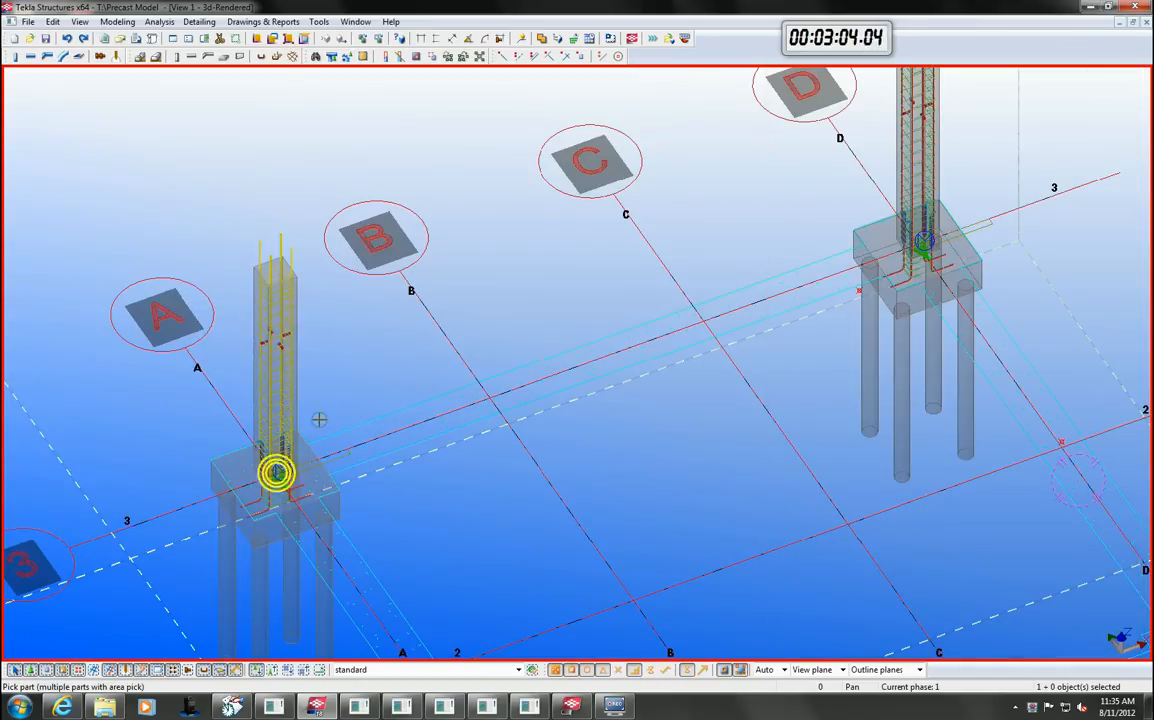
pyautogui.scroll(-2, 405, 383)
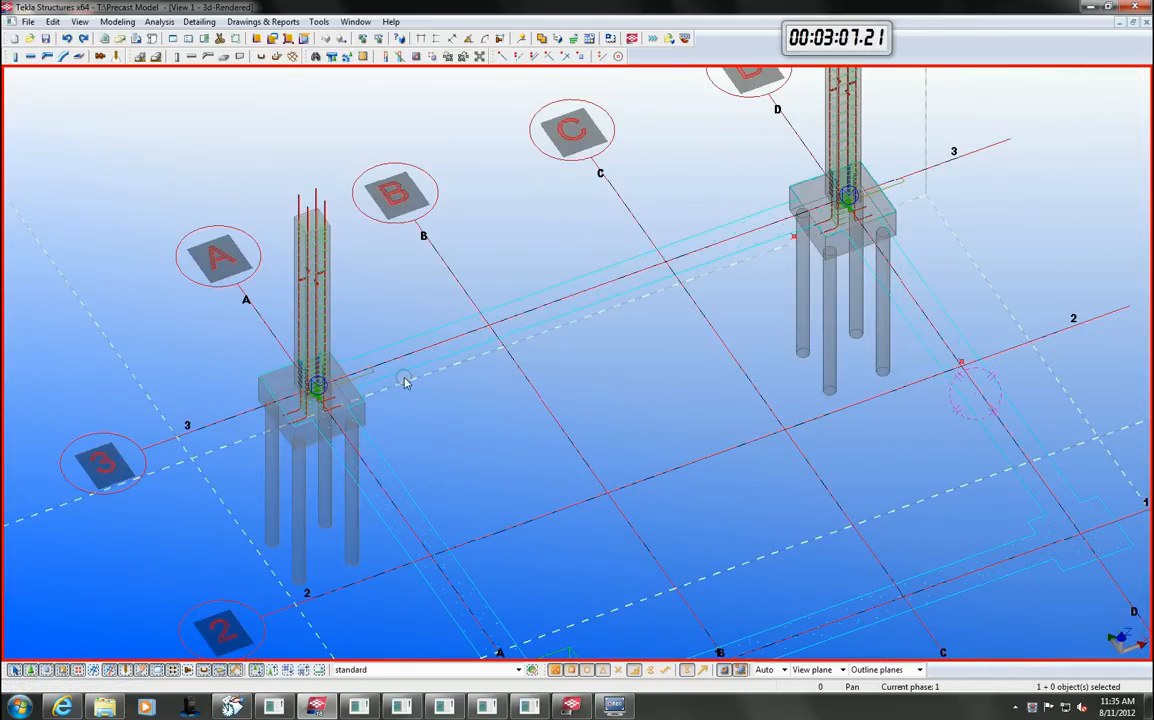
# - Draw a strip footing from column A to column D along grid 3
pyautogui.click(155, 56)
pyautogui.click(316, 386)
pyautogui.click(848, 195)
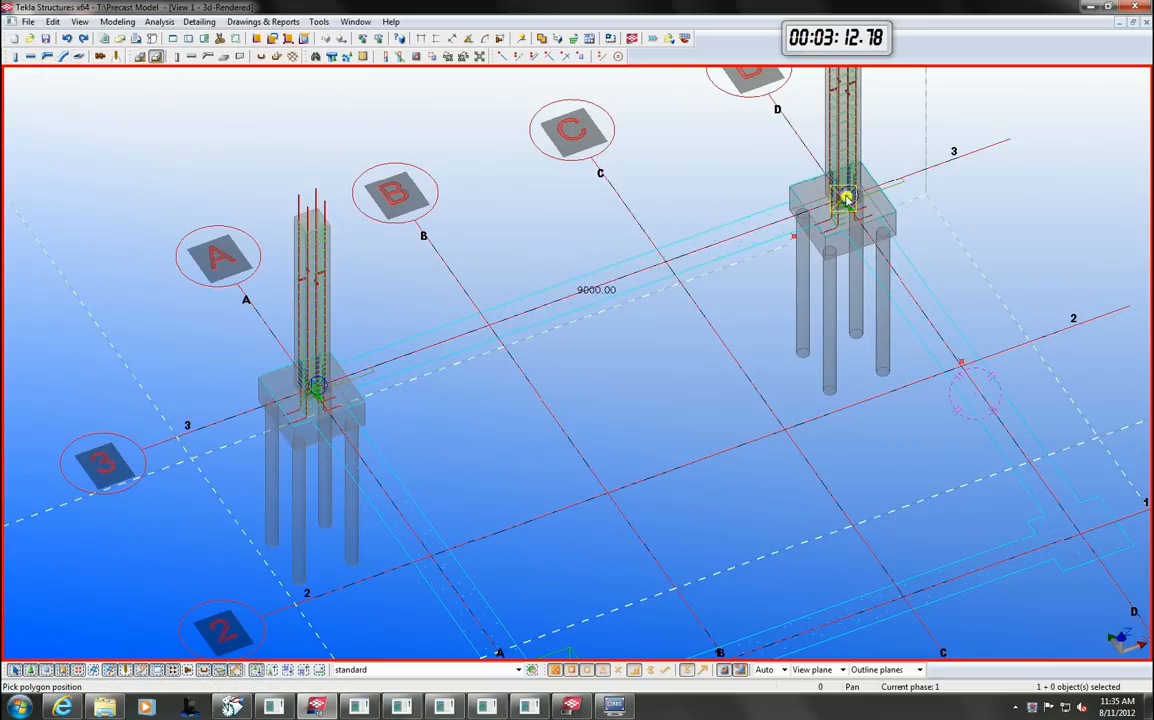
# - Finish the strip footing and apply the Strip footing reinforcement component to it
pyautogui.middleClick(729, 183)
pyautogui.hotkey('ctrl', 'f')
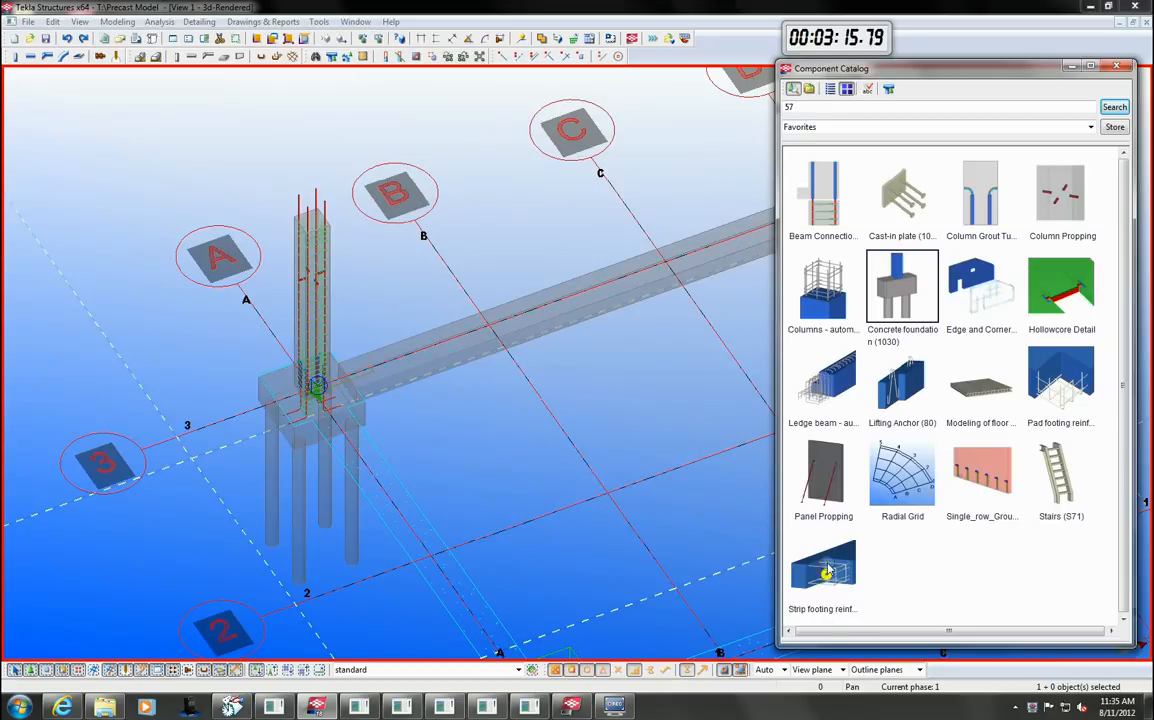
pyautogui.doubleClick(826, 571)
pyautogui.scroll(2, 600, 278)
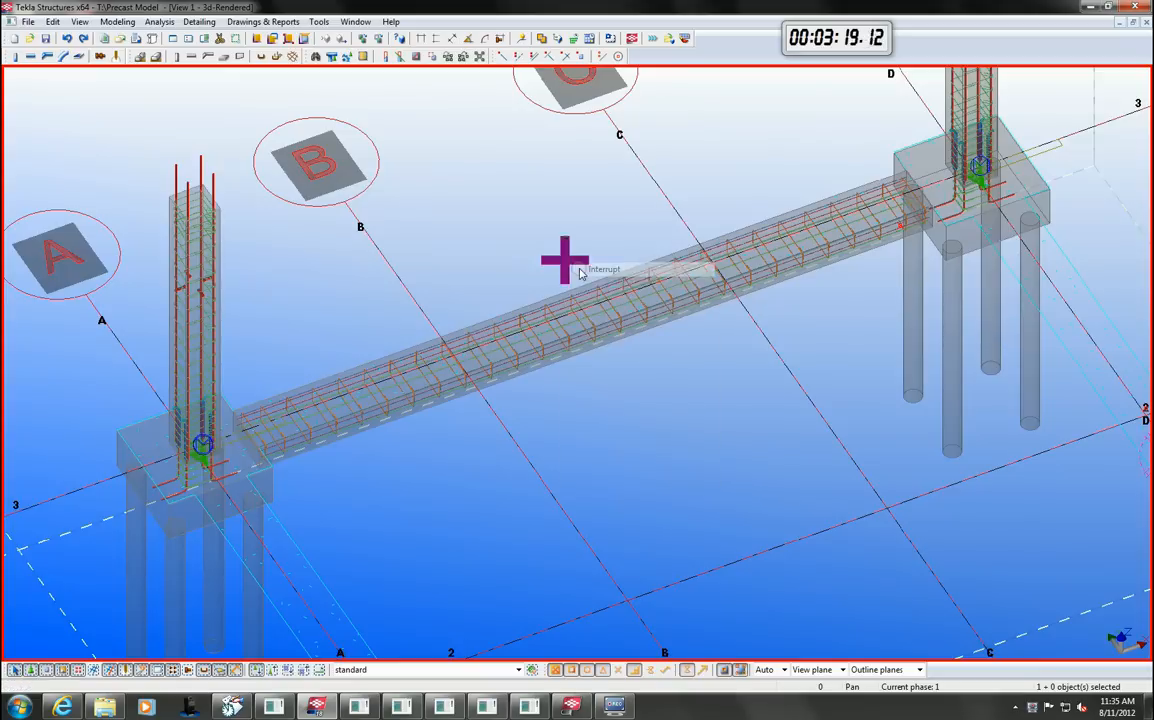
pyautogui.scroll(2, 580, 272)
# - Change the stirrup bend shape in the strip footing reinforcement and apply it
pyautogui.doubleClick(587, 323)
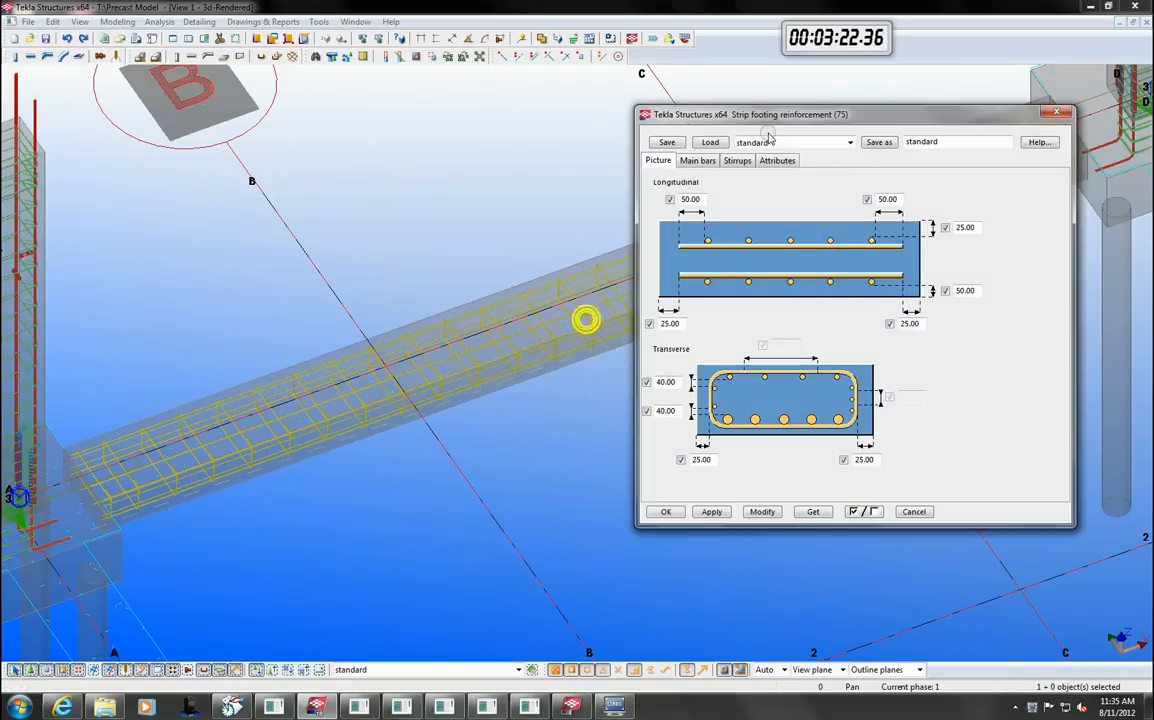
pyautogui.click(698, 161)
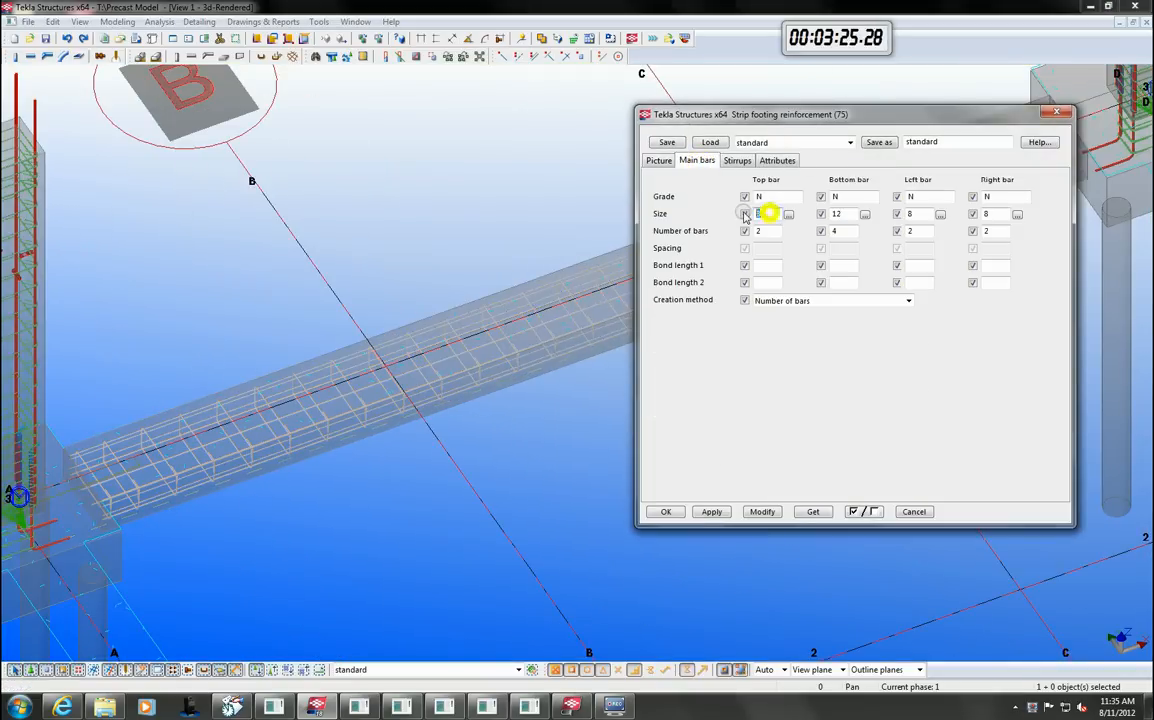
pyautogui.click(739, 161)
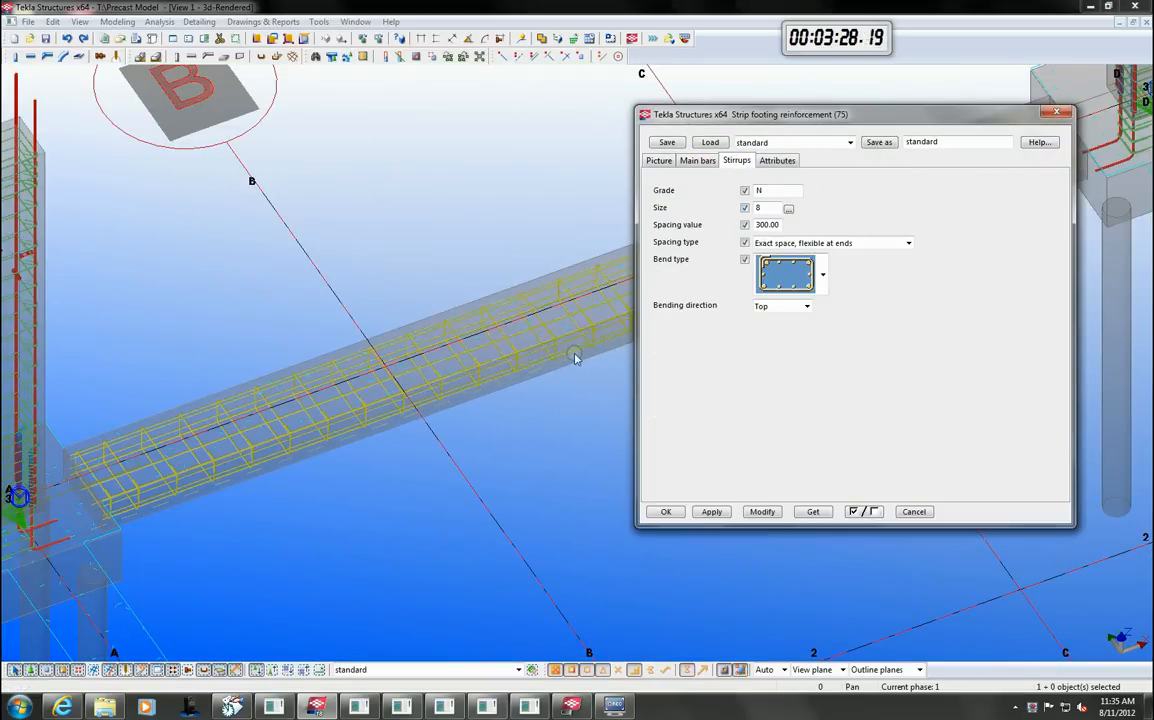
pyautogui.scroll(5, 575, 358)
pyautogui.click(821, 278)
pyautogui.click(808, 491)
pyautogui.click(823, 275)
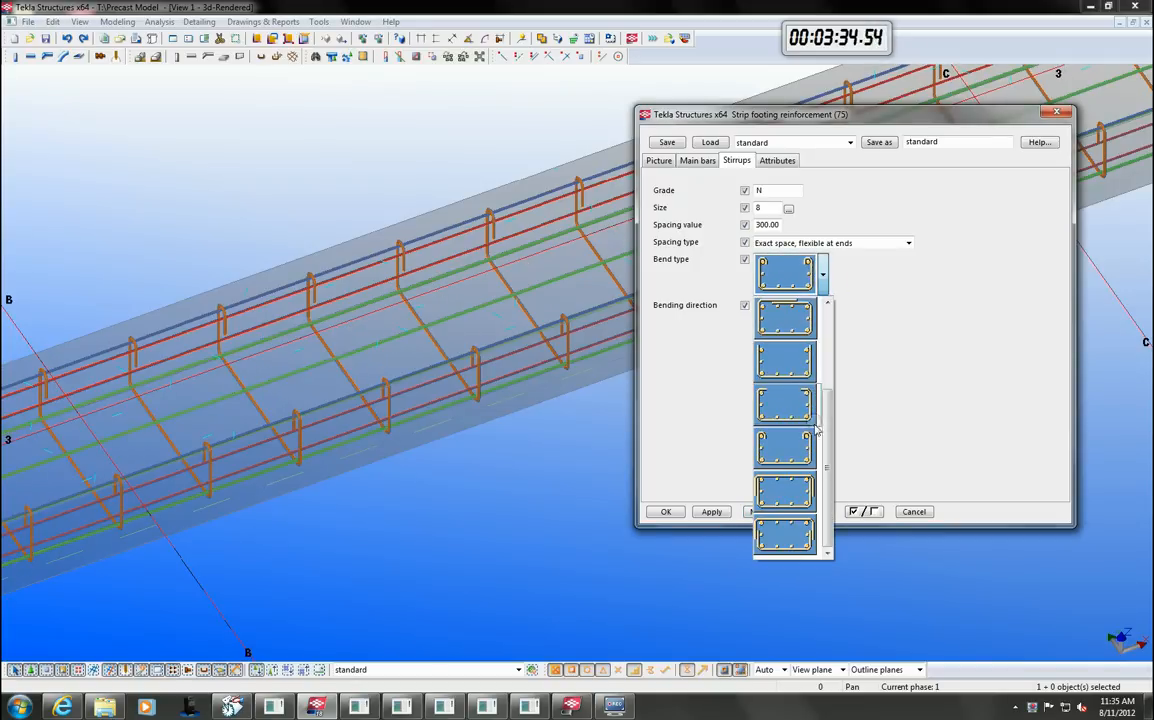
pyautogui.click(808, 487)
pyautogui.click(763, 512)
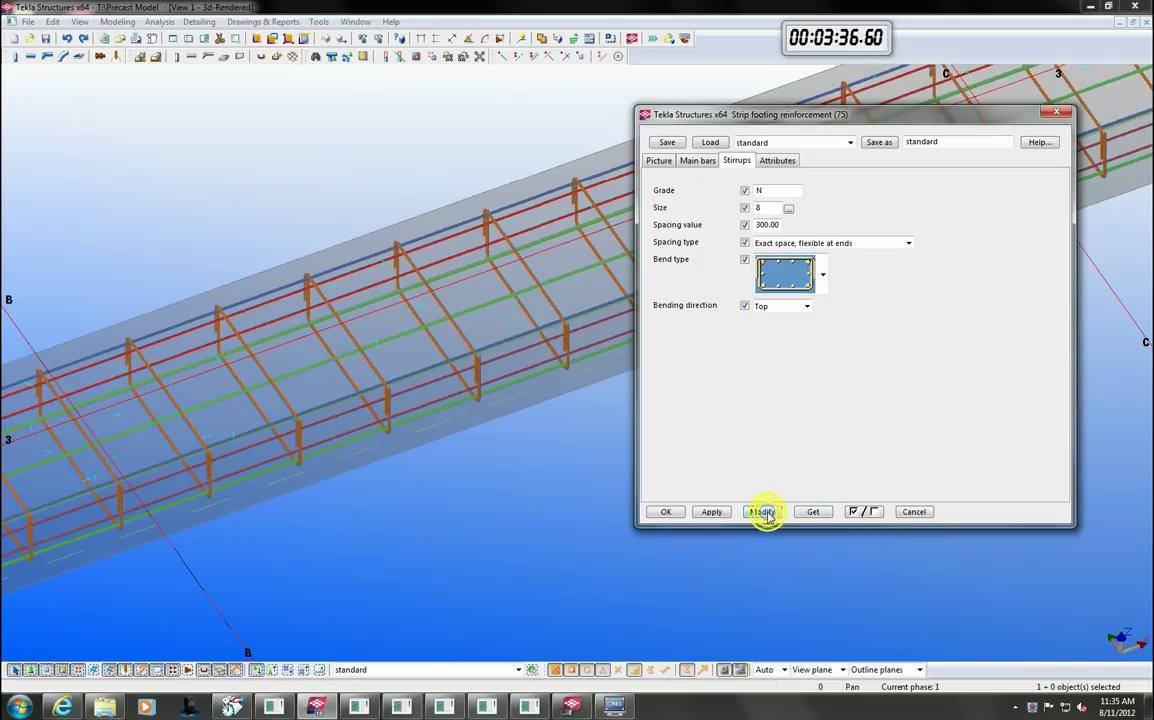
pyautogui.click(668, 512)
pyautogui.scroll(-5, 657, 381)
pyautogui.scroll(1, 322, 283)
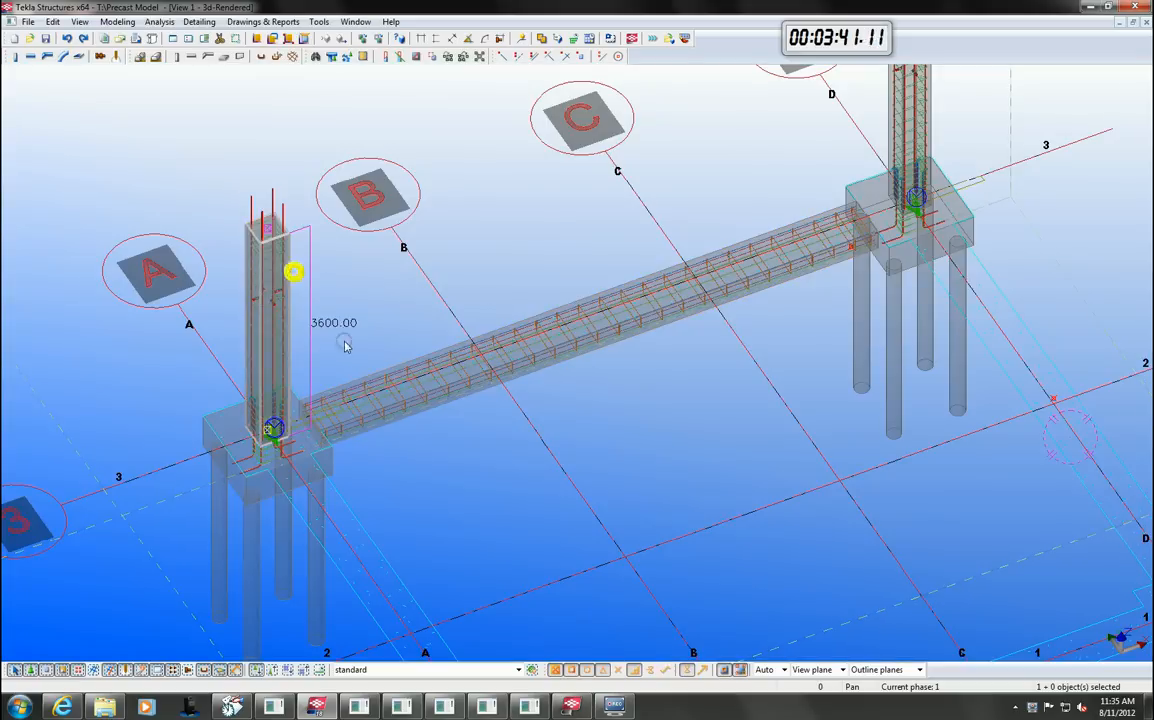
# - Copy the footings, columns and beam from grid line 3 onto grid line 1
pyautogui.keyDown('shift'); pyautogui.click(353, 380); pyautogui.keyUp('shift')
pyautogui.keyDown('shift'); pyautogui.click(335, 470); pyautogui.keyUp('shift')
pyautogui.keyDown('shift'); pyautogui.click(907, 163); pyautogui.keyUp('shift')
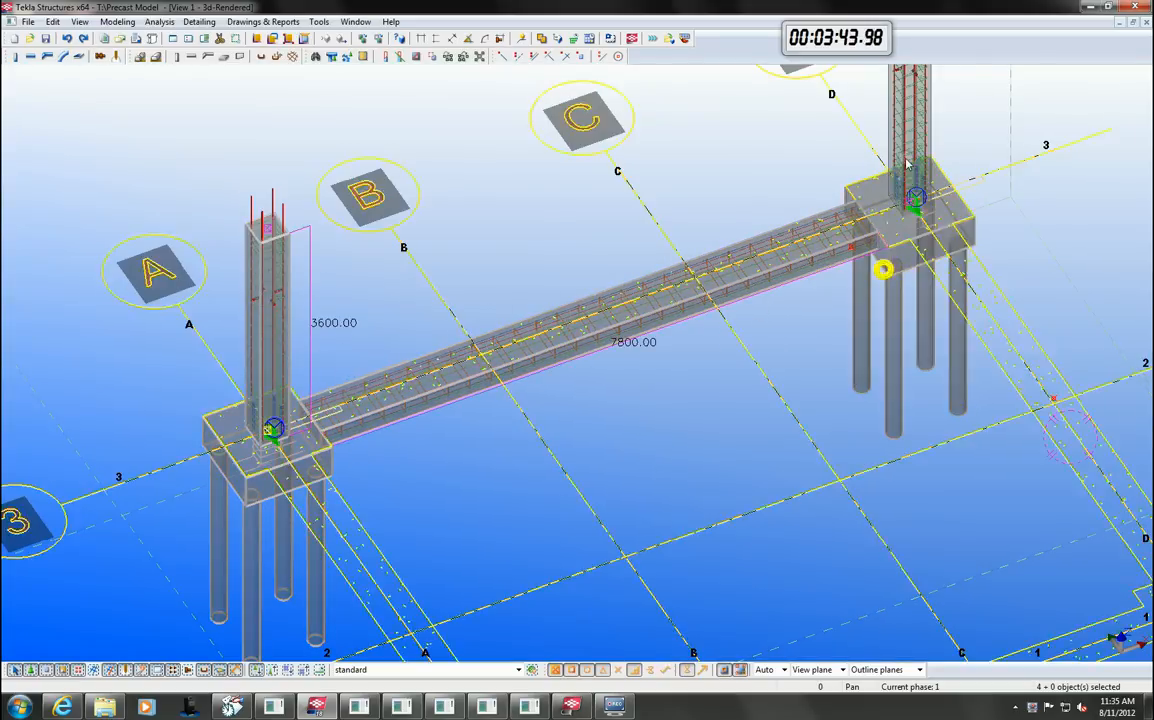
pyautogui.scroll(-3, 907, 163)
pyautogui.keyDown('shift'); pyautogui.click(866, 150); pyautogui.keyUp('shift')
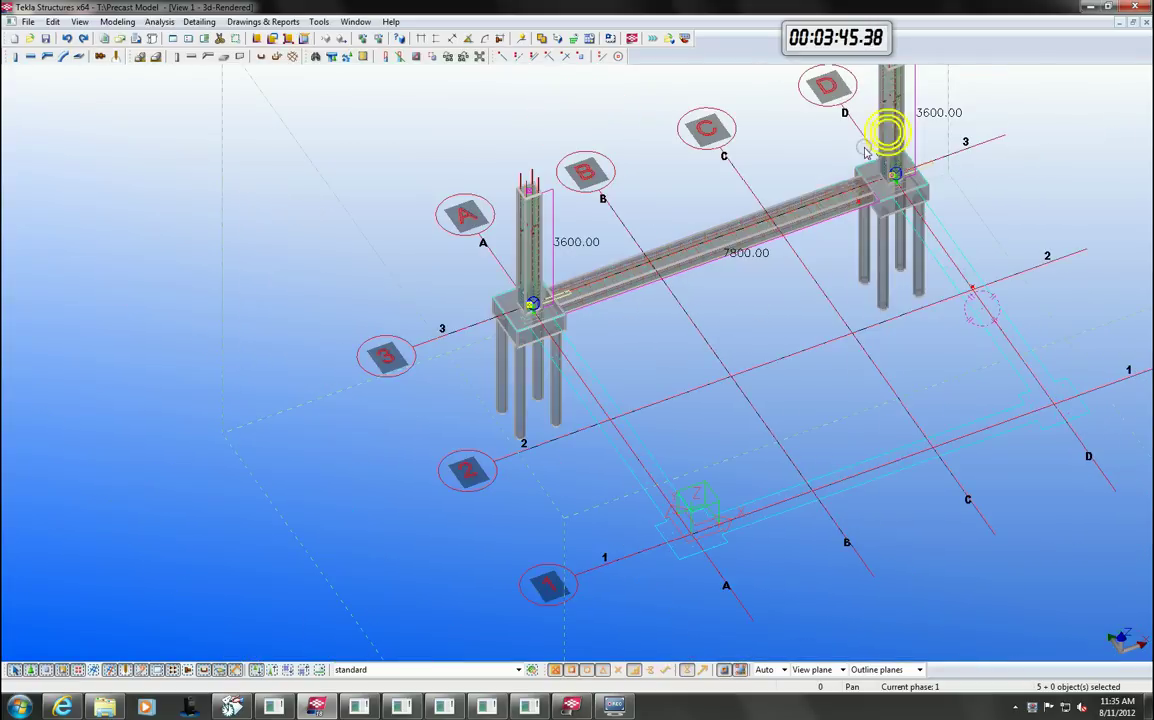
pyautogui.click(463, 326)
pyautogui.moveTo(776, 404); pyautogui.dragTo(663, 379, button='middle')
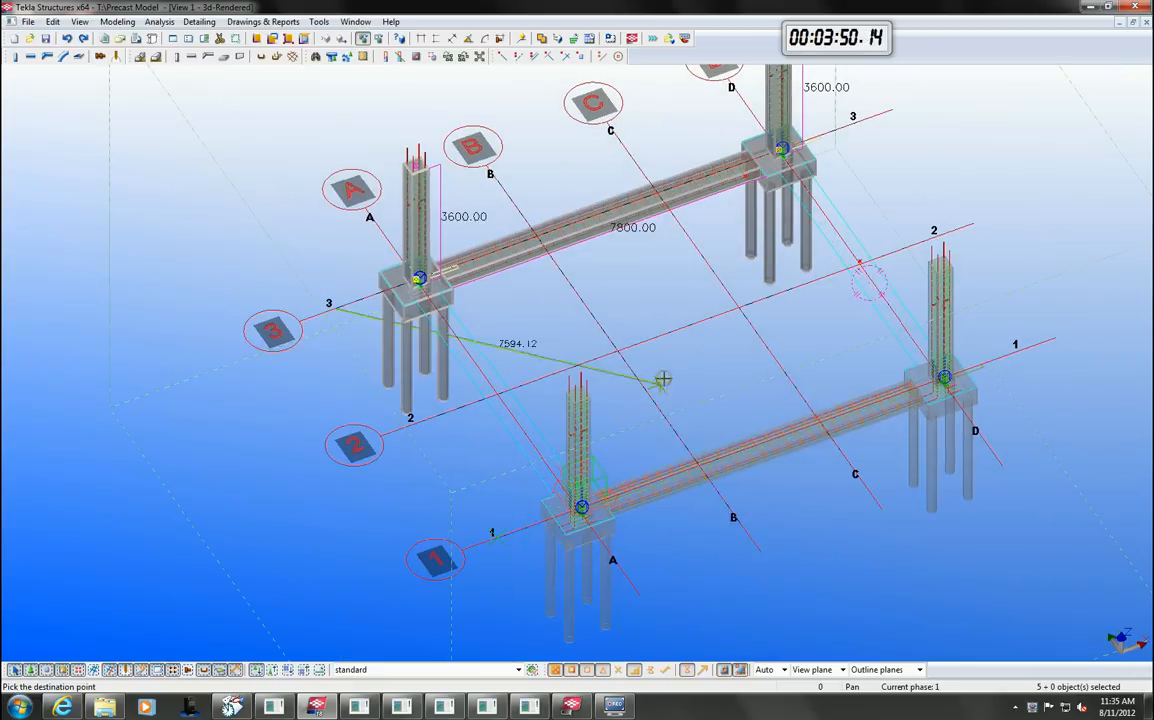
# - Set the reference DWG to Hidden in the Reference Models list
pyautogui.click(685, 379)
pyautogui.click(28, 21)
pyautogui.click(85, 171)
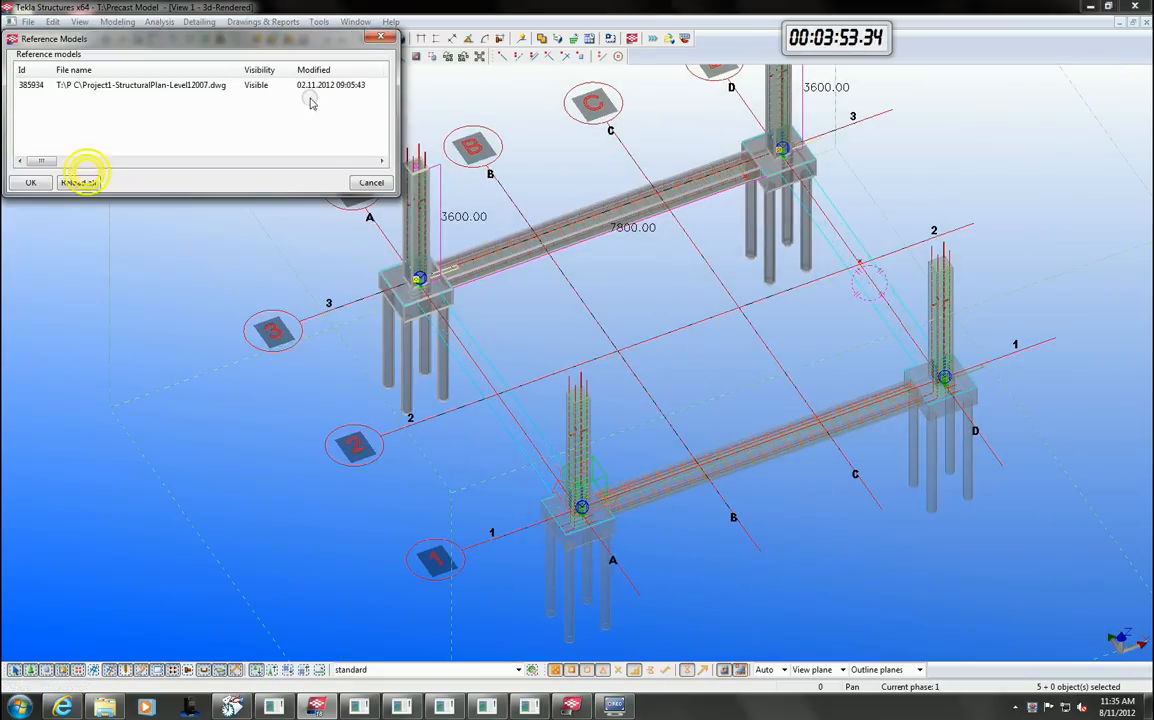
pyautogui.click(278, 85)
pyautogui.click(258, 106)
pyautogui.click(543, 309)
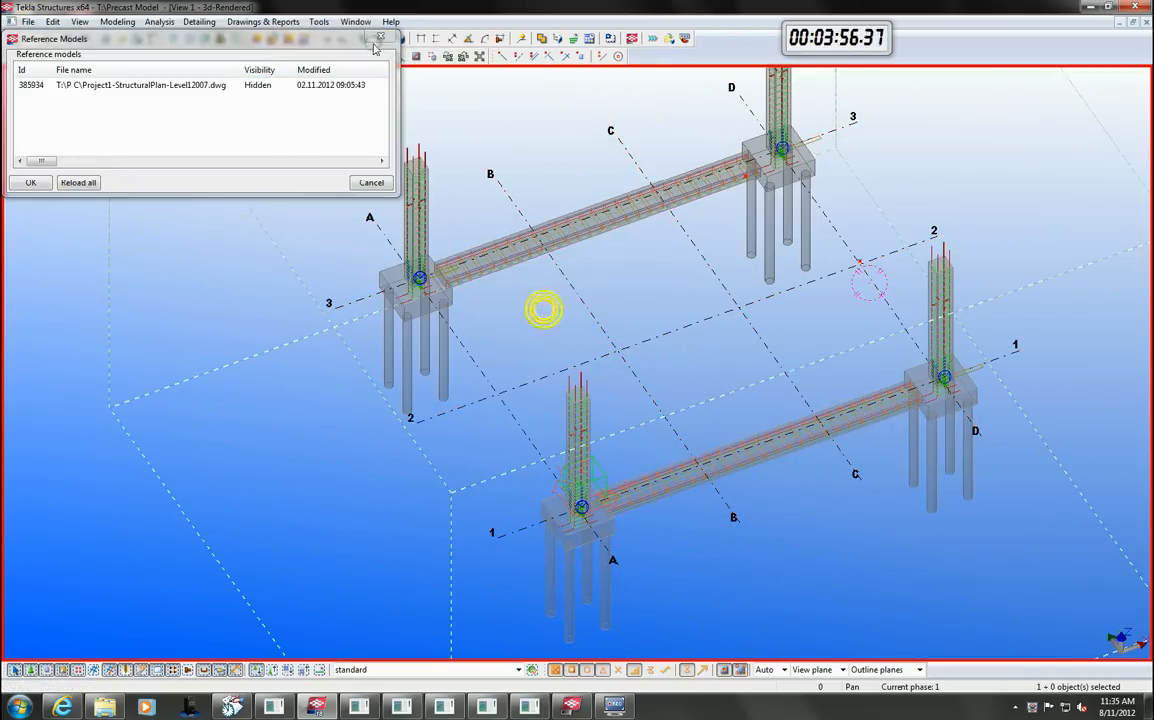
pyautogui.click(380, 38)
pyautogui.rightClick(482, 122)
# - Create a strip footing along grid A from column A-3 to A-1
pyautogui.click(590, 205)
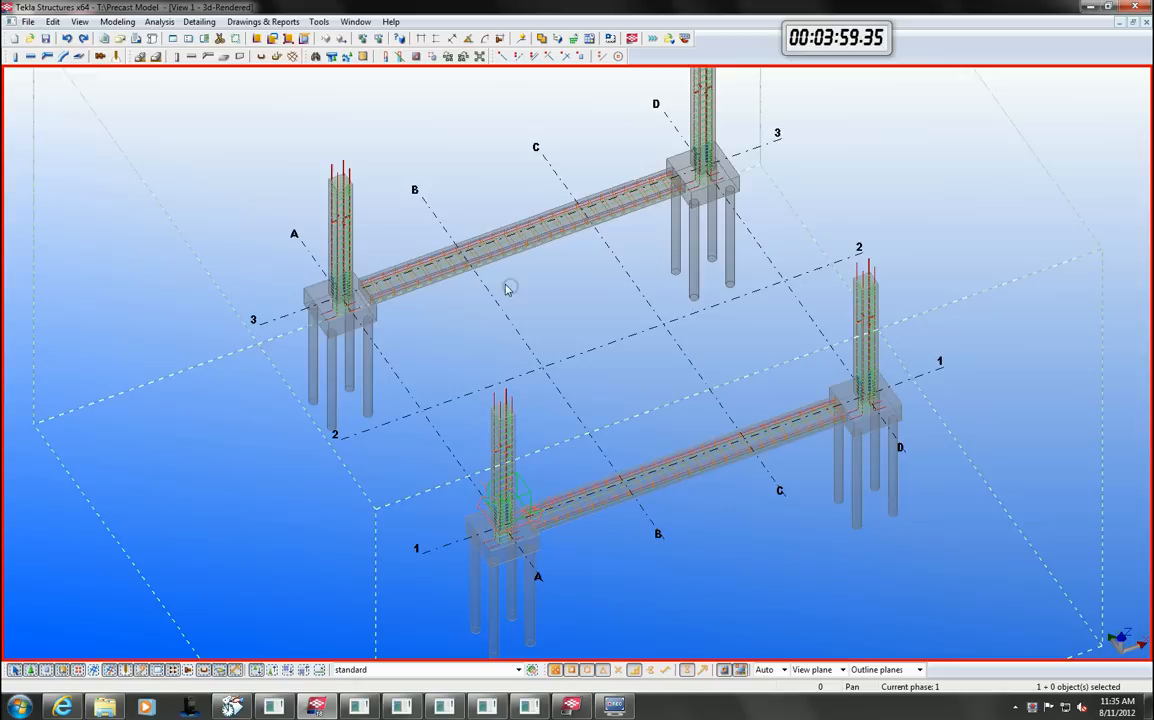
pyautogui.click(155, 57)
pyautogui.click(340, 300)
pyautogui.click(503, 523)
pyautogui.middleClick(503, 523)
# - Create a second strip footing along grid D from column D-3 to D-1
pyautogui.moveTo(593, 327); pyautogui.dragTo(518, 349, button='middle')
pyautogui.click(623, 190)
pyautogui.click(782, 416)
pyautogui.middleClick(672, 335)
# - Apply Strip footing reinforcement (75) from the Component Catalog to both new footings
pyautogui.hotkey('ctrl', 'f')
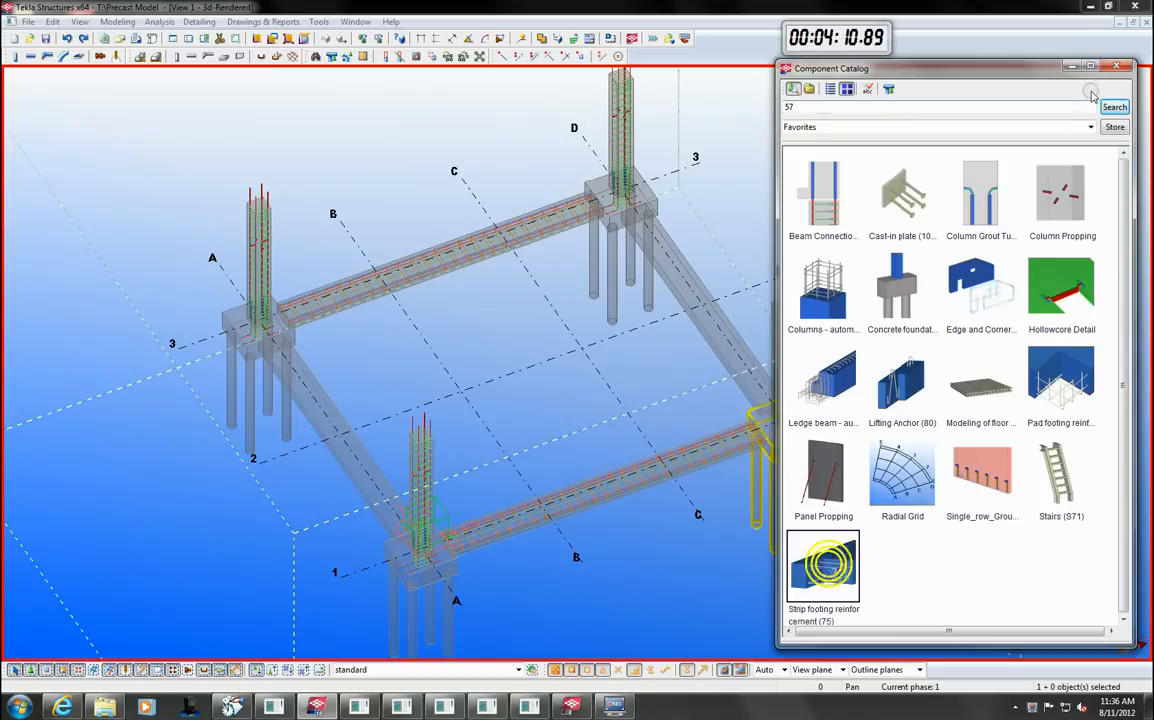
pyautogui.click(1137, 62)
pyautogui.hotkey('ctrl', 'f')
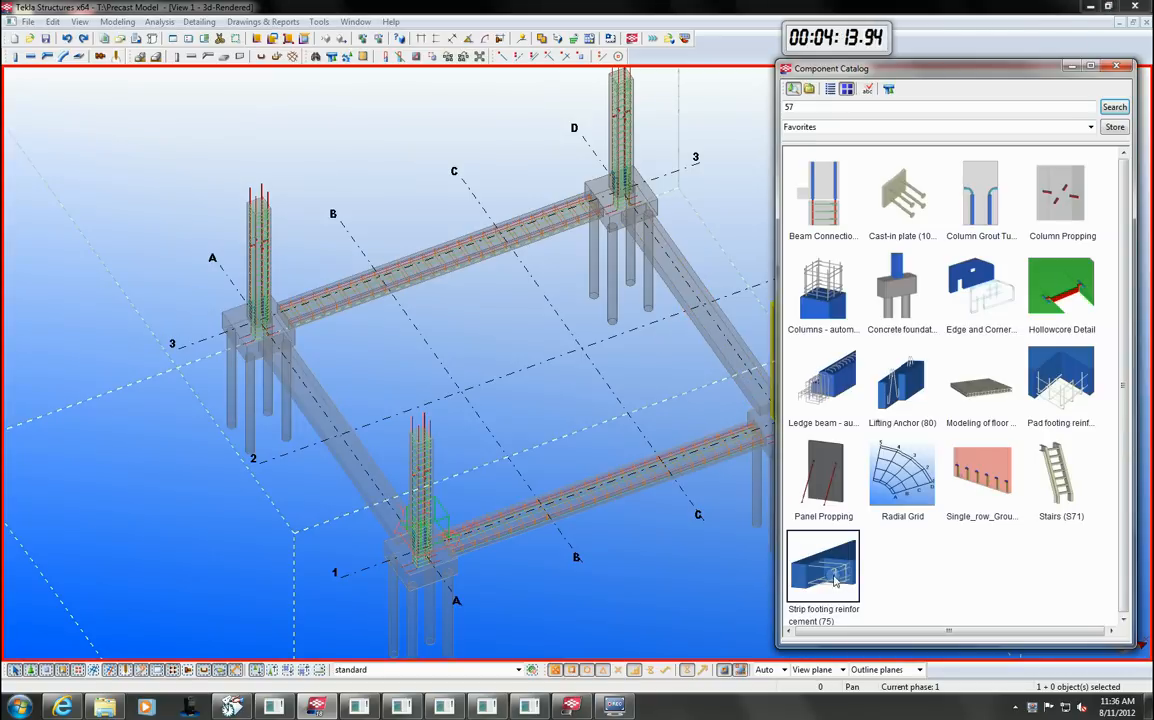
pyautogui.click(1116, 67)
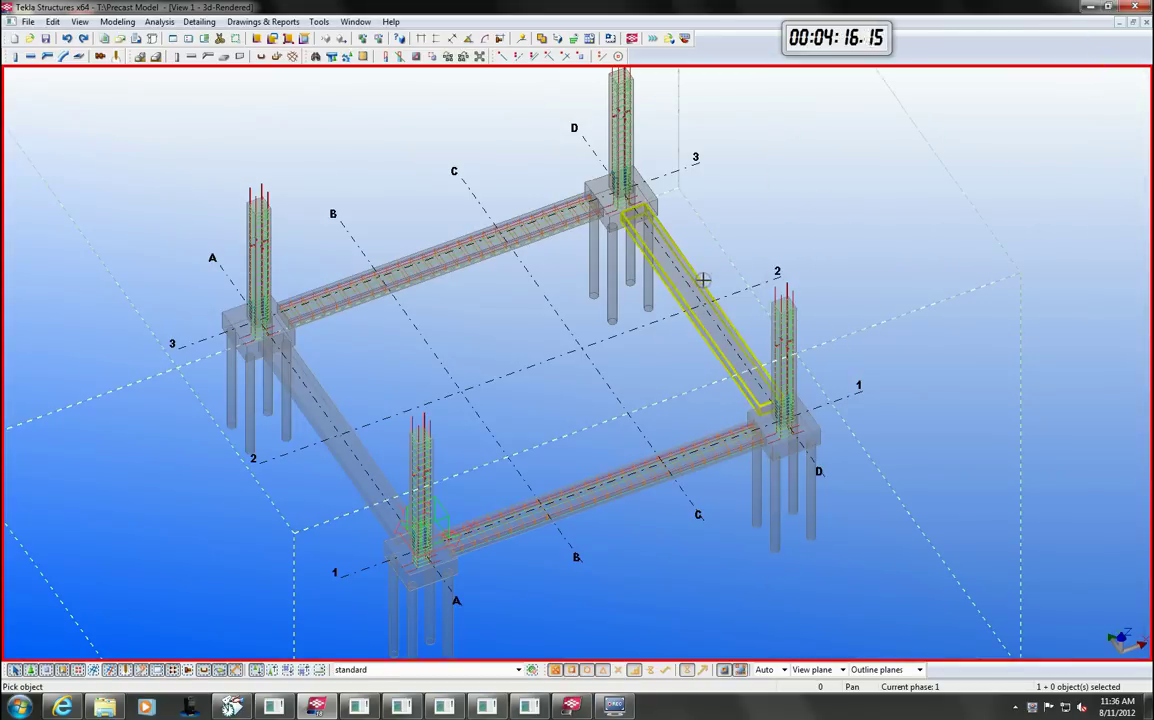
pyautogui.rightClick(376, 370)
pyautogui.press('Escape')
pyautogui.hotkey('ctrl', 'f')
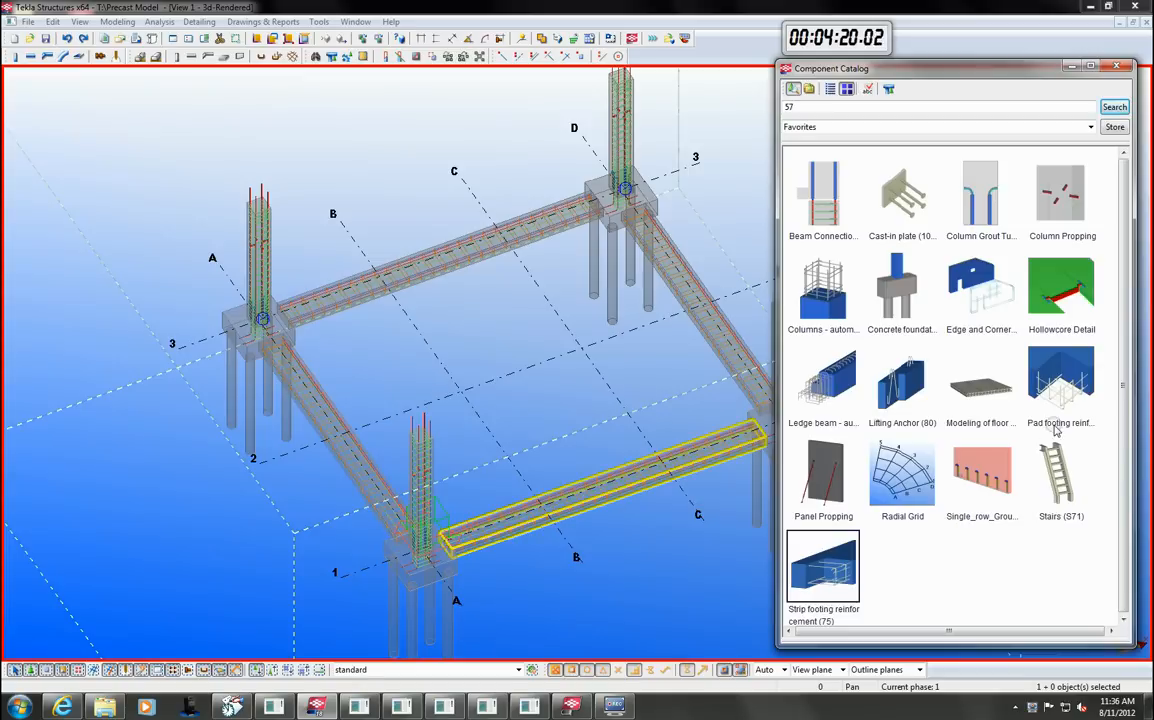
pyautogui.click(1121, 66)
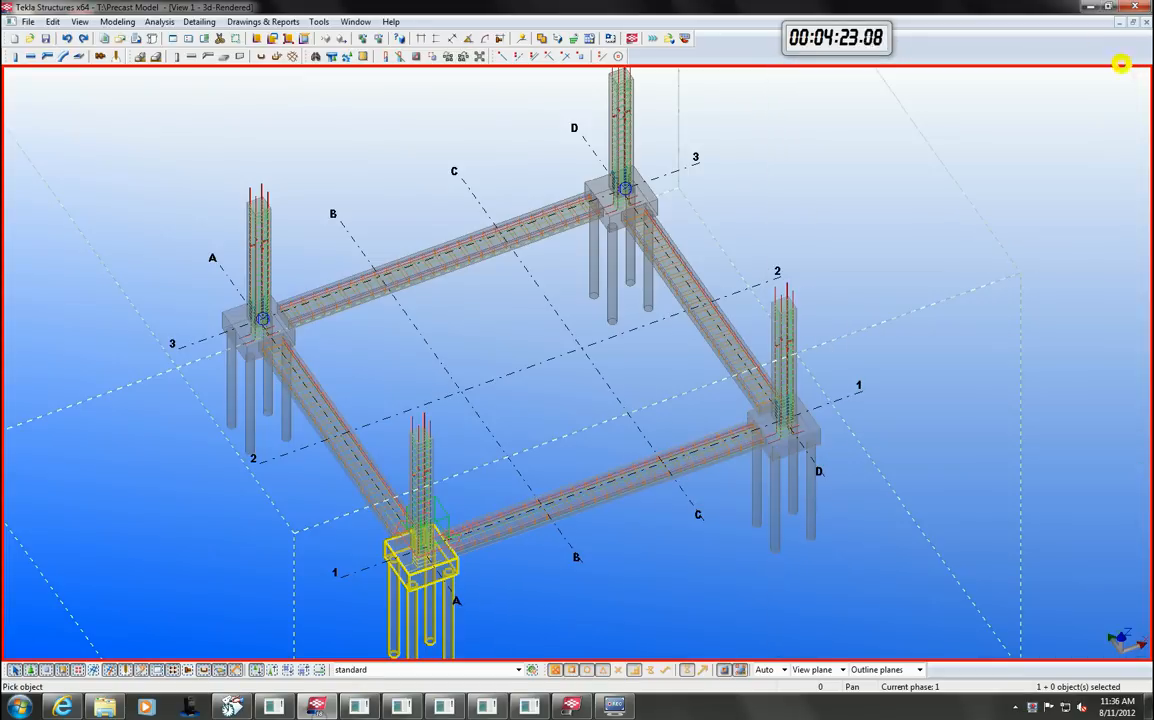
pyautogui.scroll(3, 420, 578)
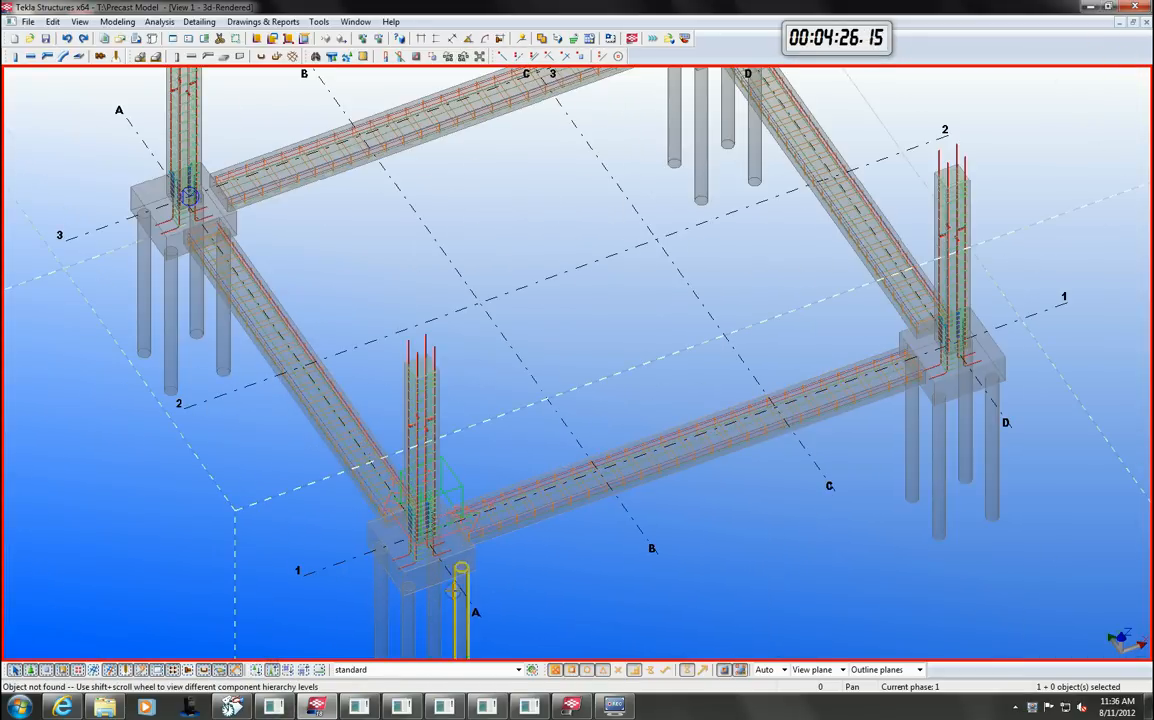
pyautogui.scroll(-2, 437, 590)
pyautogui.scroll(2, 940, 360)
pyautogui.scroll(-2, 836, 528)
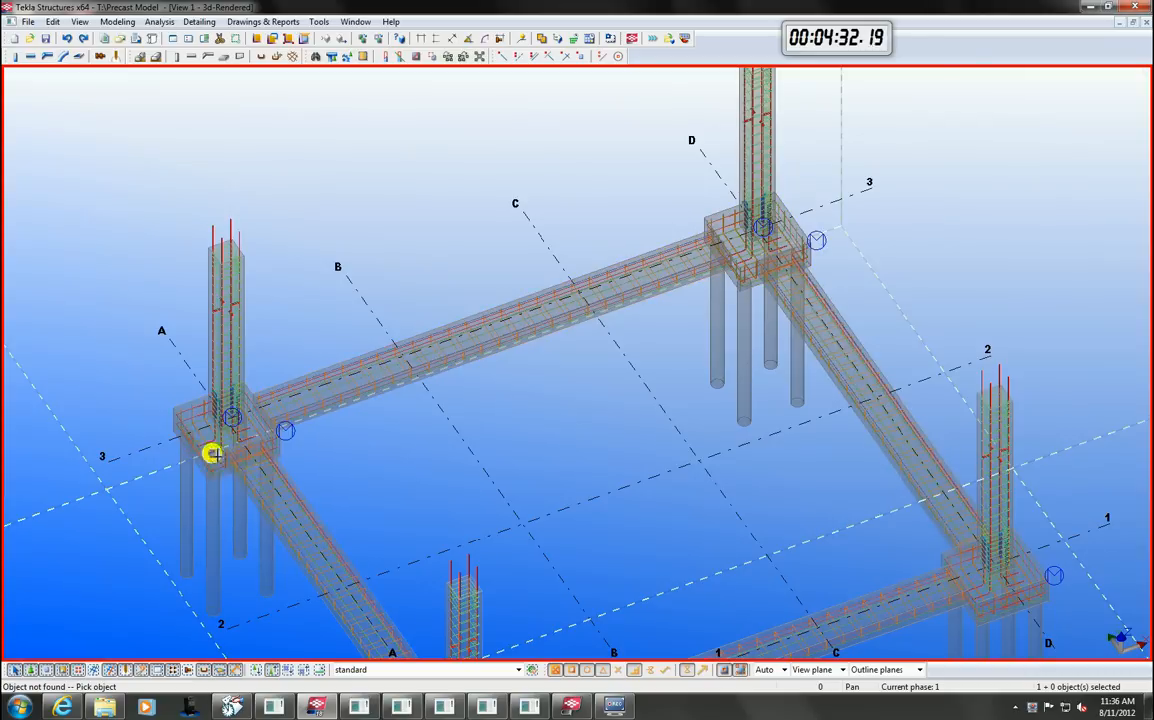
pyautogui.rightClick(368, 455)
pyautogui.click(407, 462)
pyautogui.scroll(-3, 481, 349)
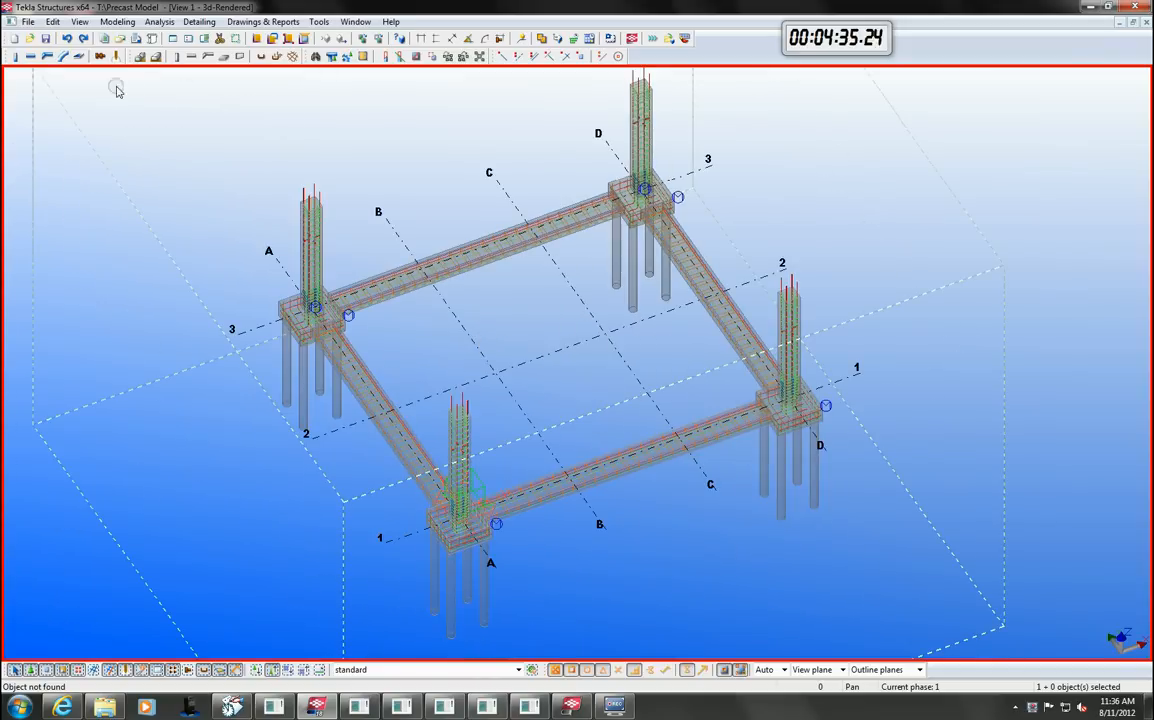
pyautogui.click(190, 56)
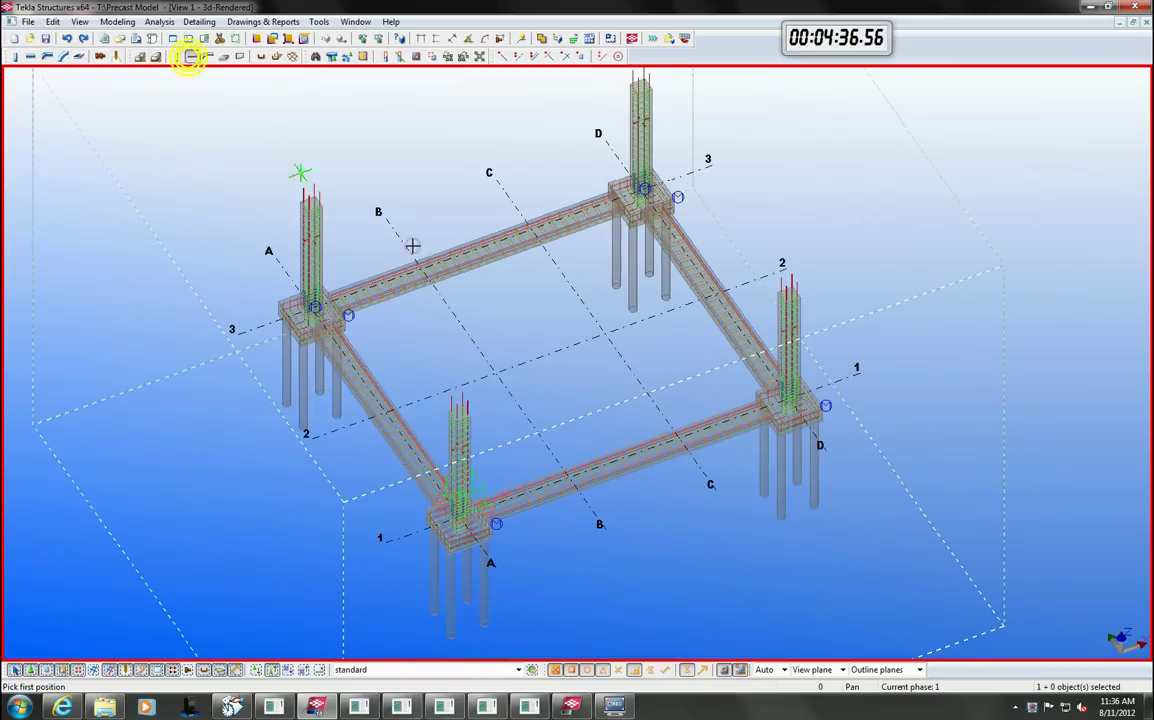
# - Place a concrete beam between the grid A column tops and apply Ledge beam reinforcement
pyautogui.click(460, 423)
pyautogui.click(309, 201)
pyautogui.hotkey('ctrl', 'p')
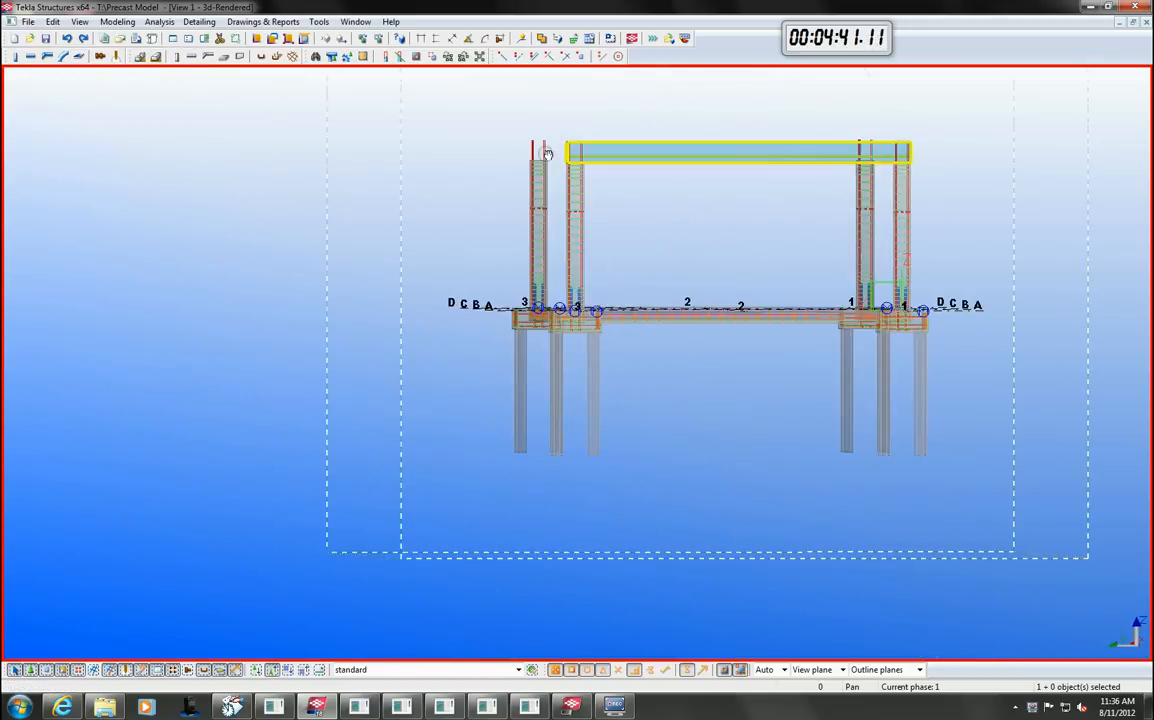
pyautogui.scroll(2, 760, 160)
pyautogui.scroll(2, 782, 183)
pyautogui.hotkey('ctrl', 'f')
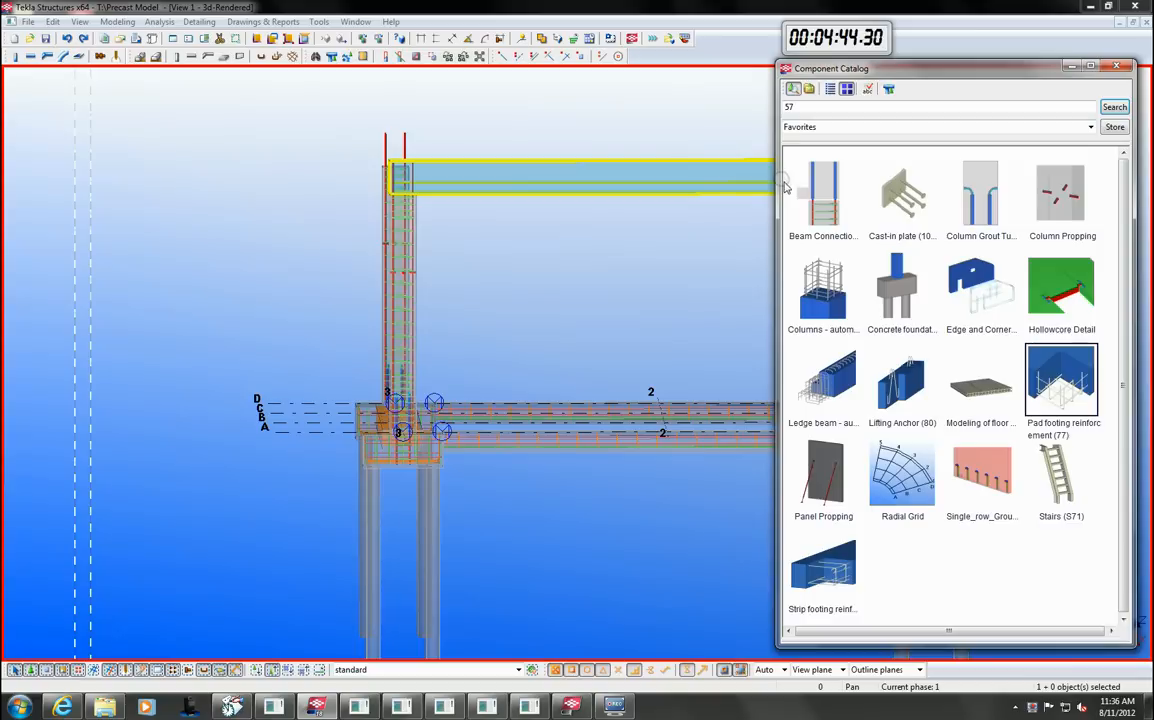
pyautogui.doubleClick(828, 388)
pyautogui.click(837, 195)
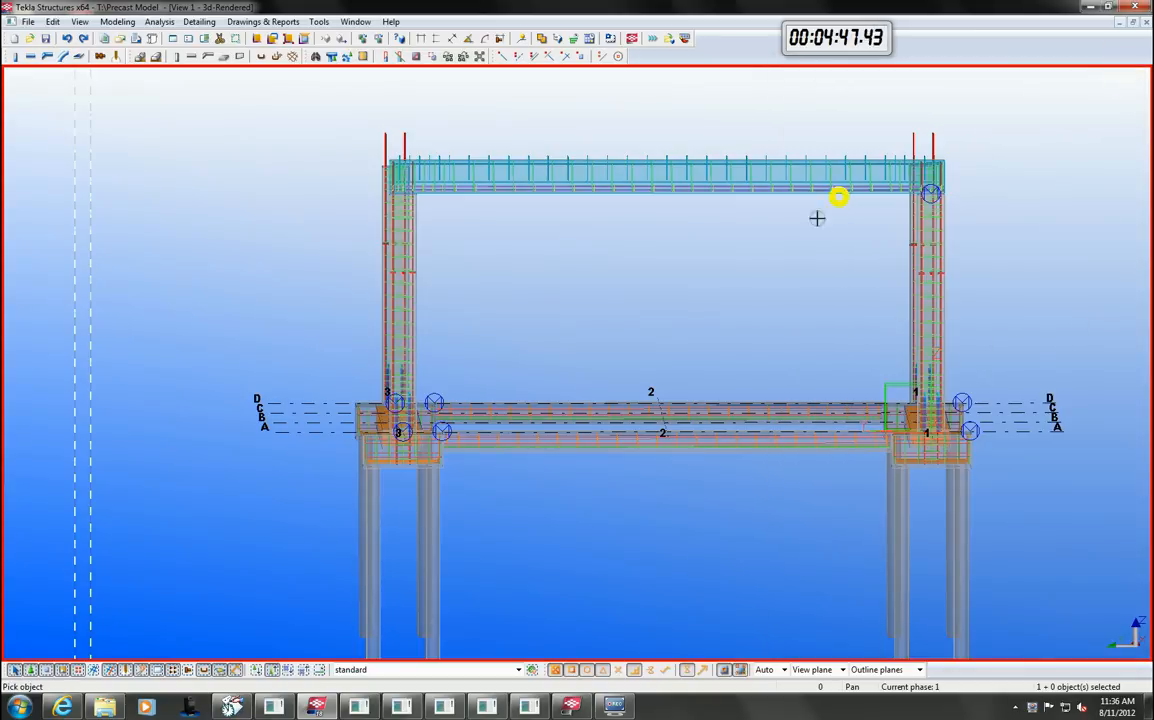
pyautogui.rightClick(817, 219)
pyautogui.click(800, 252)
# - Set Cambering 250 under Deforming in the beam's properties and modify the beam
pyautogui.doubleClick(778, 190)
pyautogui.click(222, 158)
pyautogui.moveTo(209, 213); pyautogui.dragTo(139, 222)
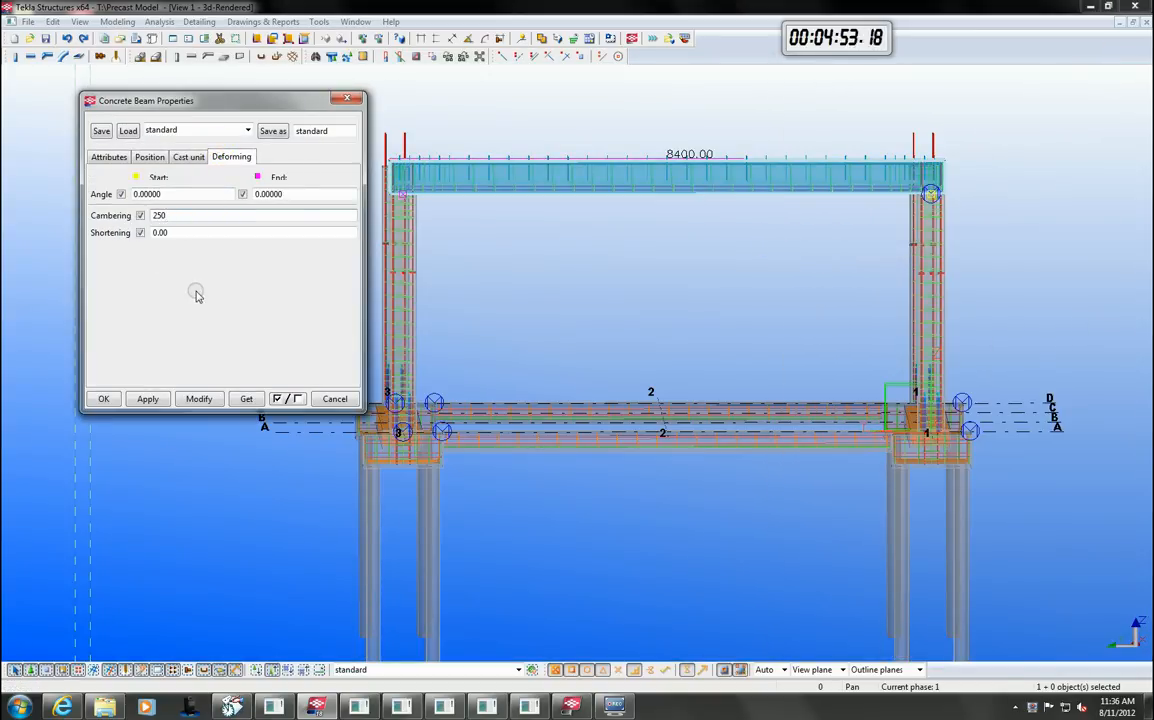
pyautogui.click(199, 399)
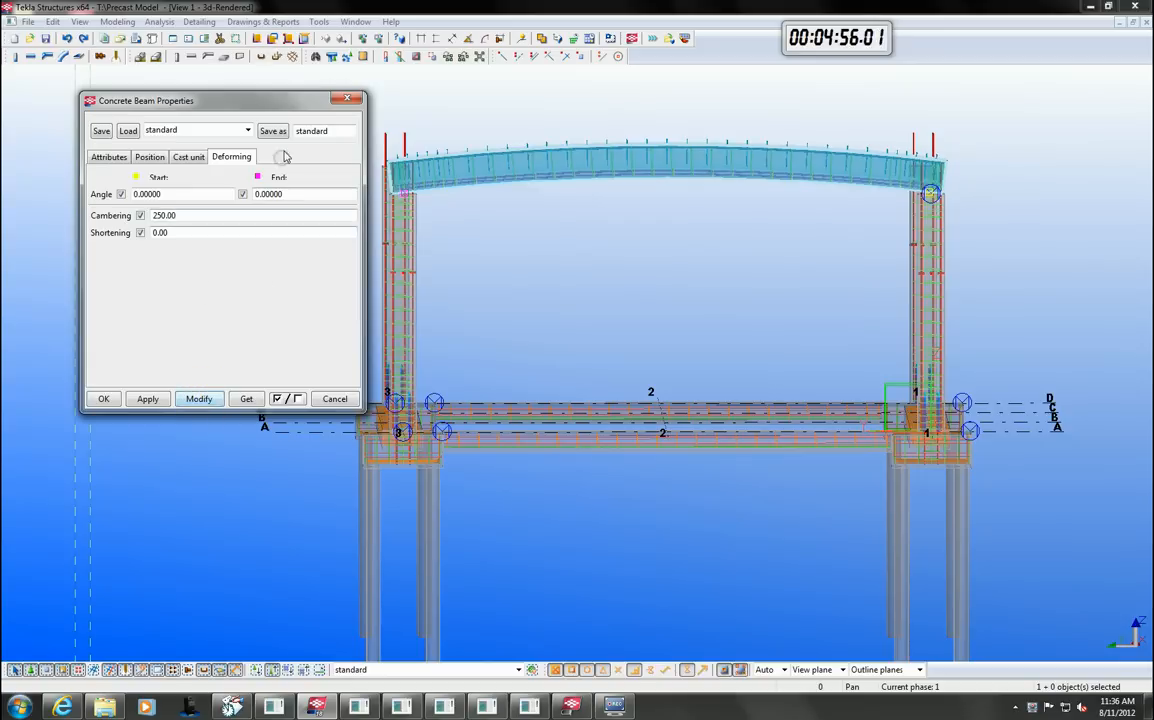
pyautogui.click(346, 98)
pyautogui.moveTo(335, 98)
pyautogui.keyDown('ctrl'); pyautogui.mouseDown(button='middle')
pyautogui.moveTo(685, 229)
pyautogui.moveTo(480, 376)
pyautogui.mouseUp(button='middle'); pyautogui.keyUp('ctrl')
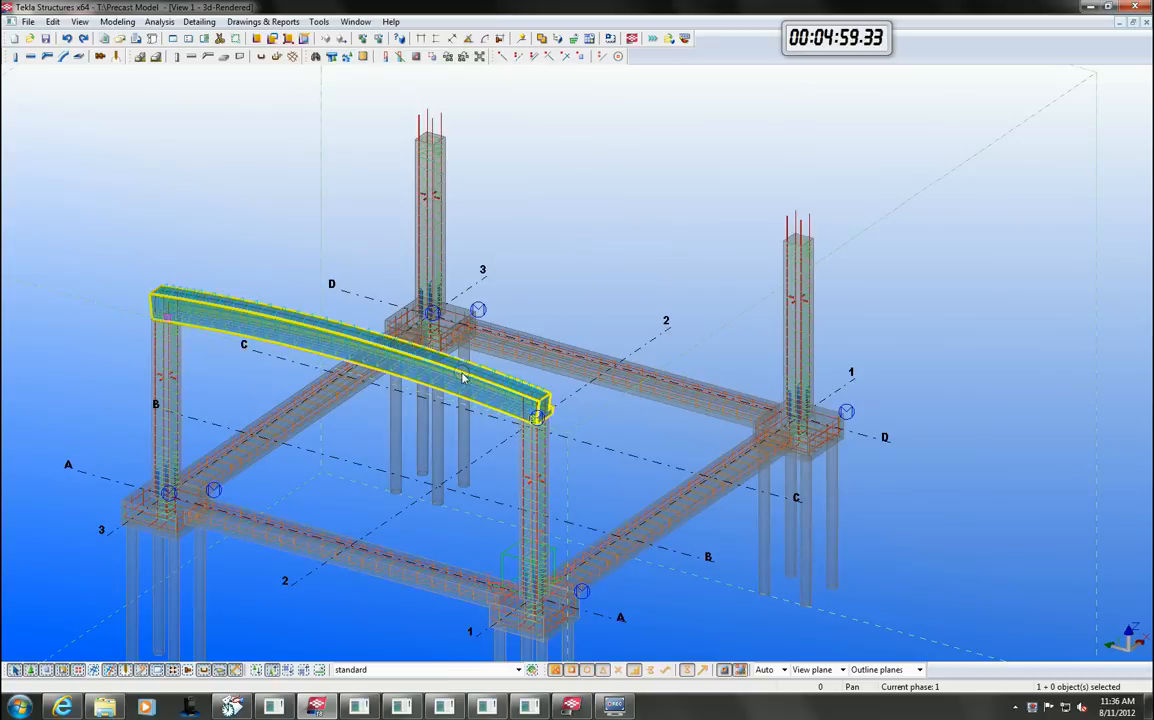
pyautogui.scroll(3, 540, 410)
# - Start the Beam Connection component from the catalog, then cancel it
pyautogui.hotkey('ctrl', 'f')
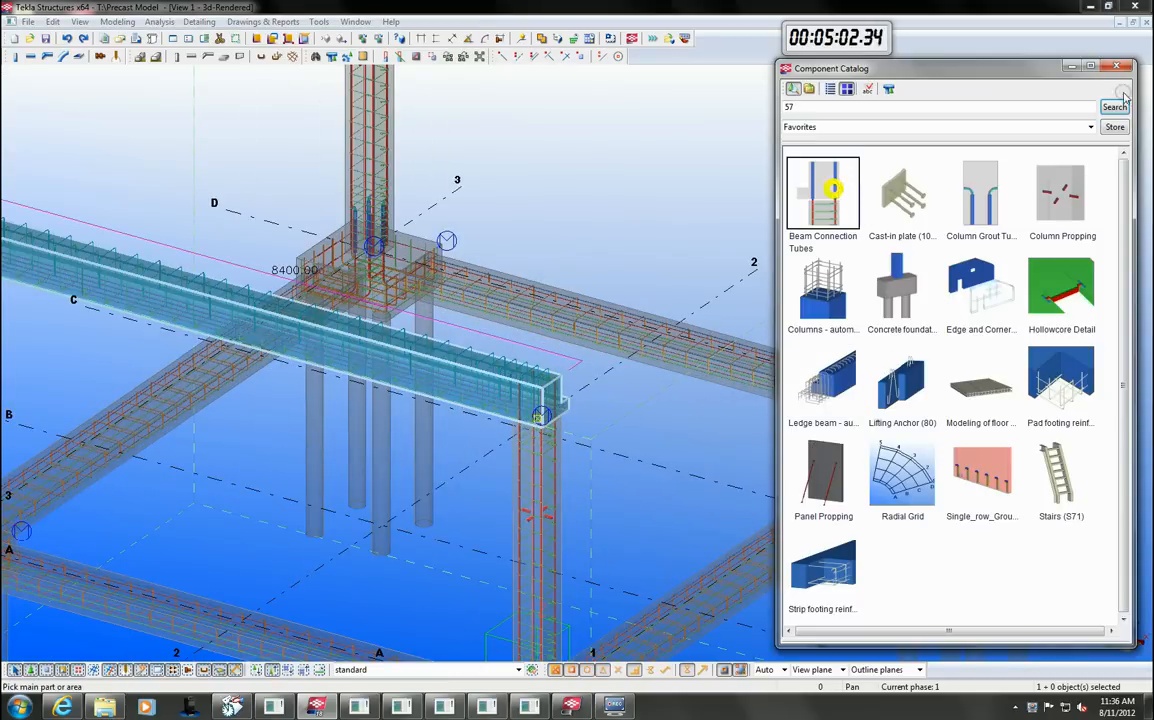
pyautogui.doubleClick(823, 195)
pyautogui.scroll(3, 385, 411)
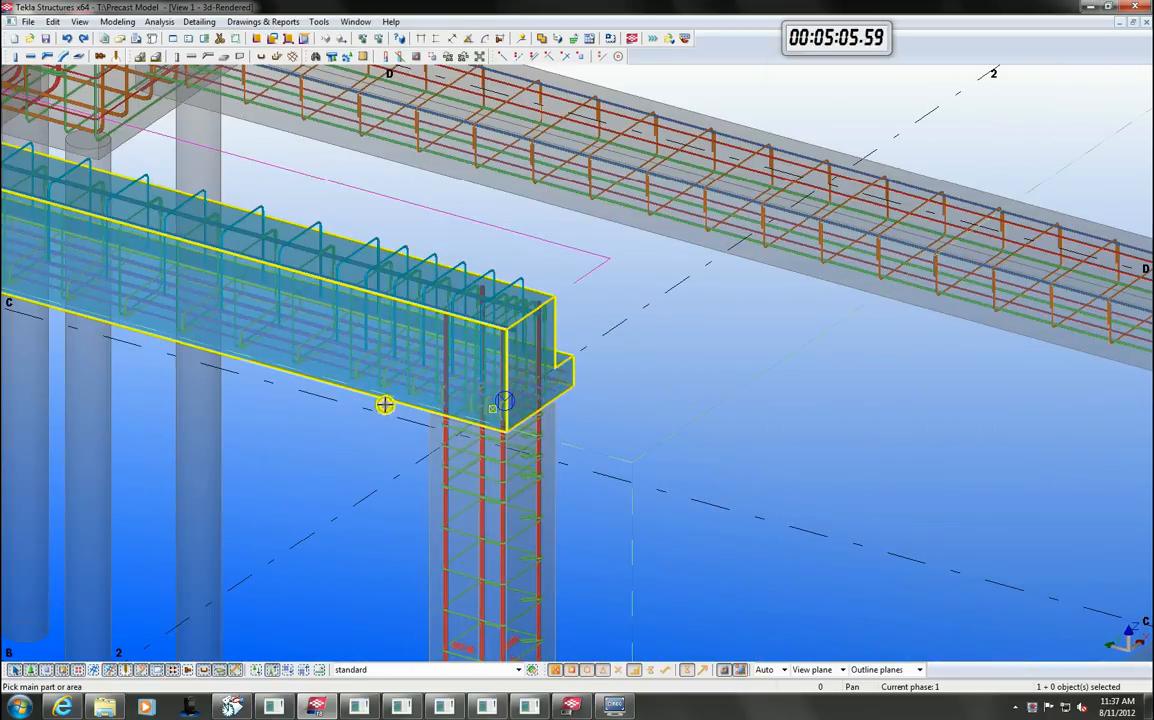
pyautogui.scroll(-2, 385, 404)
pyautogui.scroll(-5, 385, 404)
pyautogui.rightClick(587, 227)
pyautogui.click(606, 236)
pyautogui.scroll(-2, 592, 320)
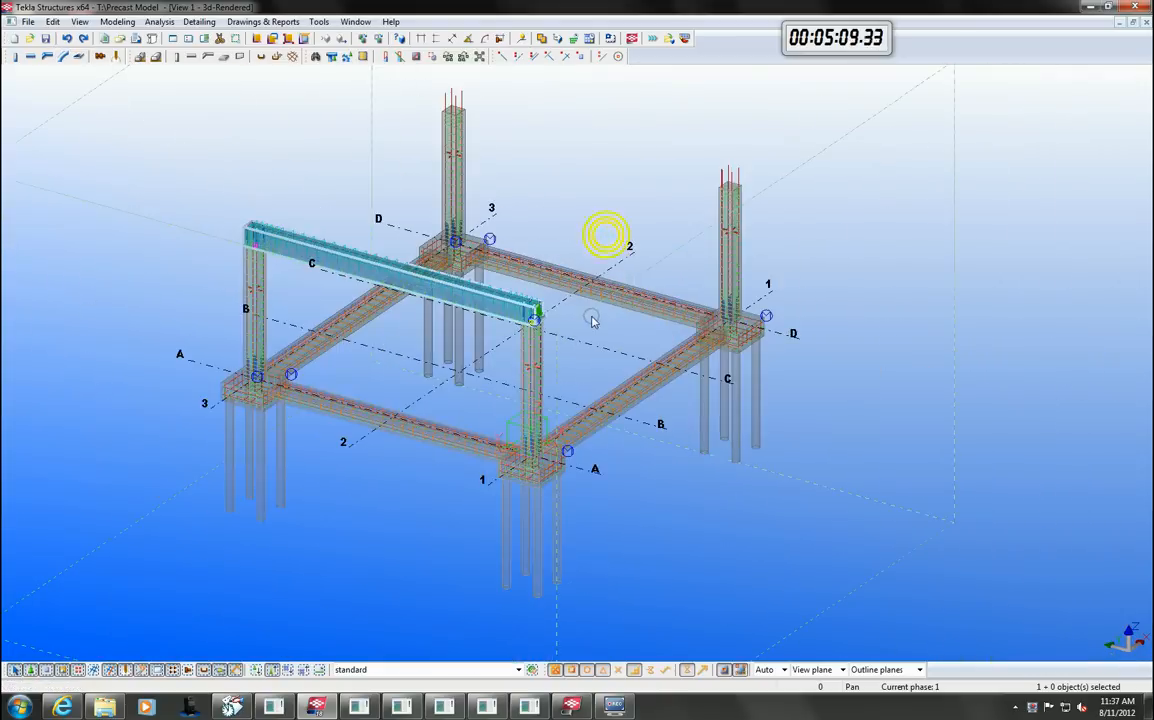
# - Mirror-copy the cambered beam onto the grid D columns with Copy Special > Mirror
pyautogui.keyDown('ctrl'); pyautogui.moveTo(592, 320); pyautogui.dragTo(451, 319, button='middle'); pyautogui.keyUp('ctrl')
pyautogui.rightClick(451, 319)
pyautogui.click(664, 373)
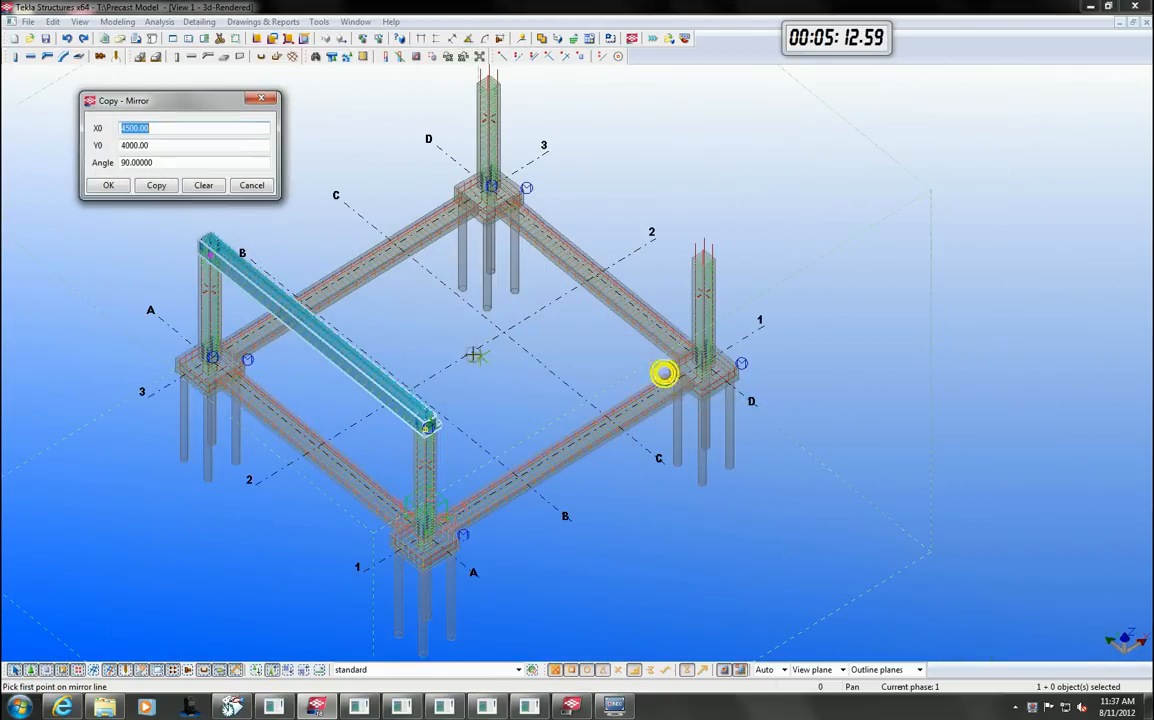
pyautogui.click(358, 275)
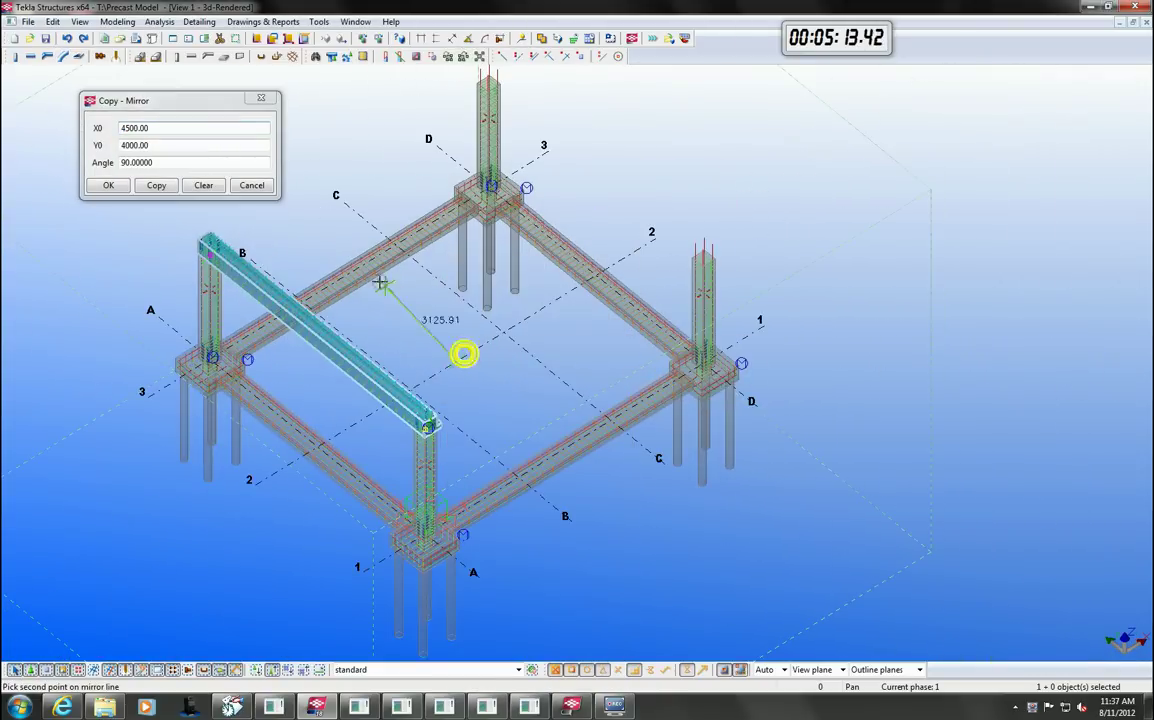
pyautogui.click(360, 276)
pyautogui.rightClick(360, 148)
pyautogui.press('Escape')
pyautogui.scroll(-3, 490, 283)
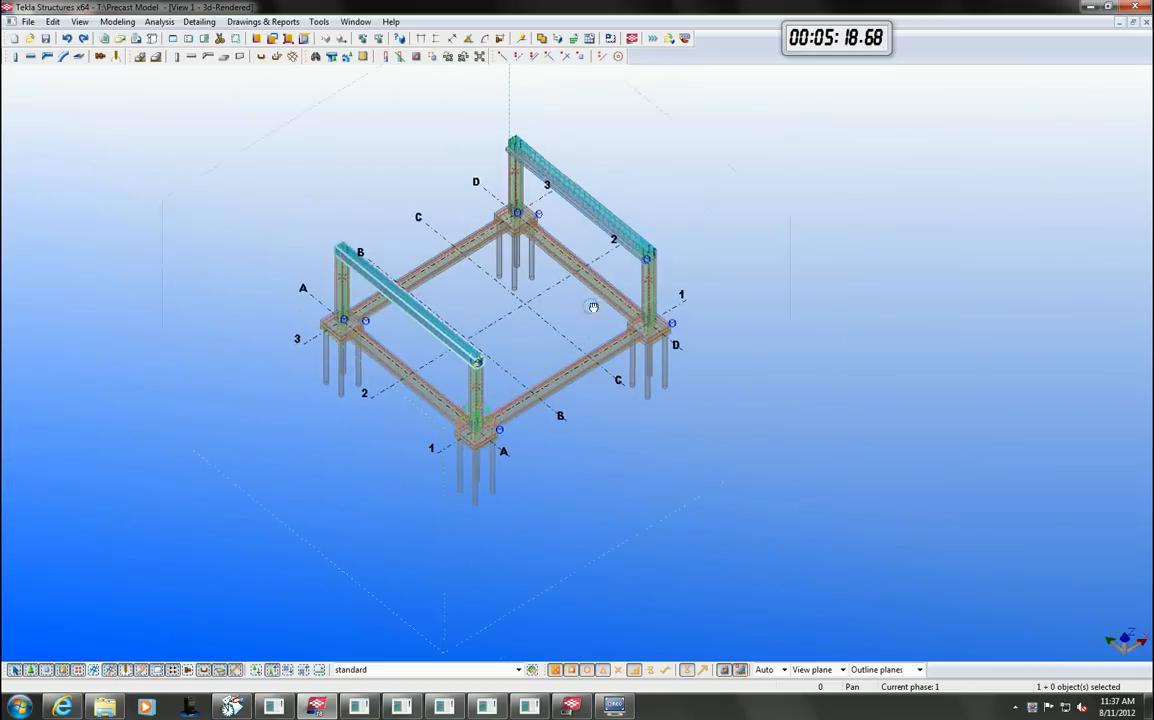
# - Move PLAN FFL 1 into the visible views list
pyautogui.hotkey('ctrl', 'i')
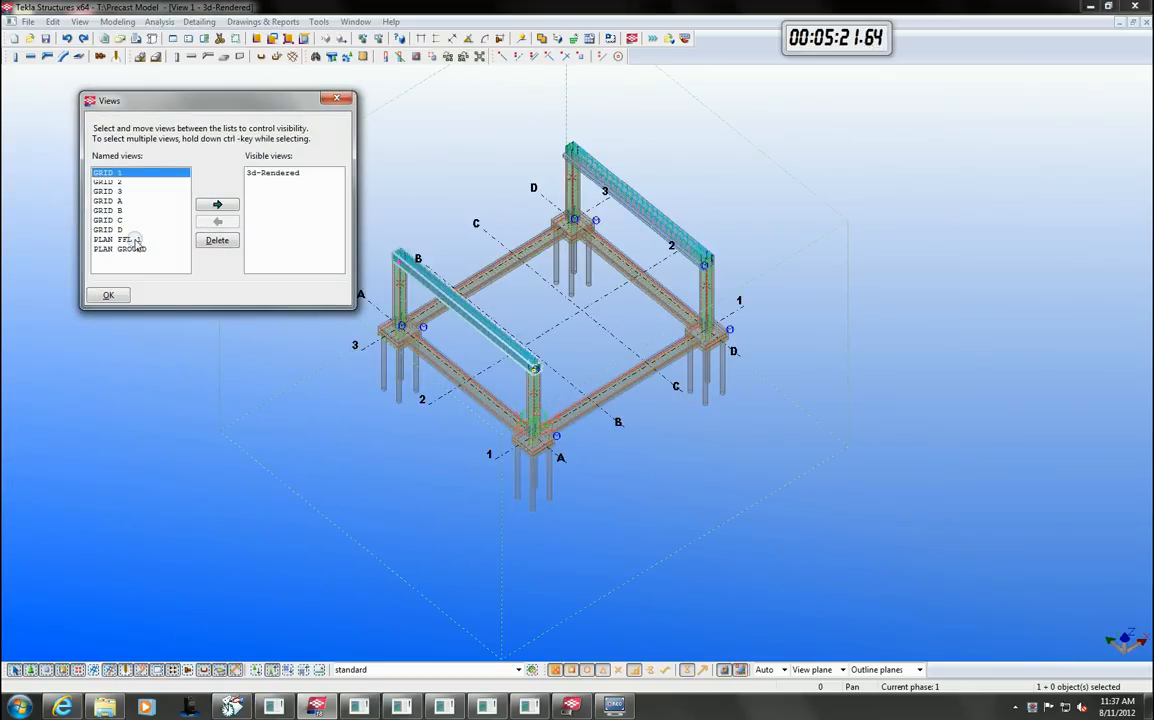
pyautogui.click(117, 240)
pyautogui.click(217, 204)
# - Tile the plan and 3D model views vertically side by side
pyautogui.click(337, 99)
pyautogui.click(355, 21)
pyautogui.click(388, 55)
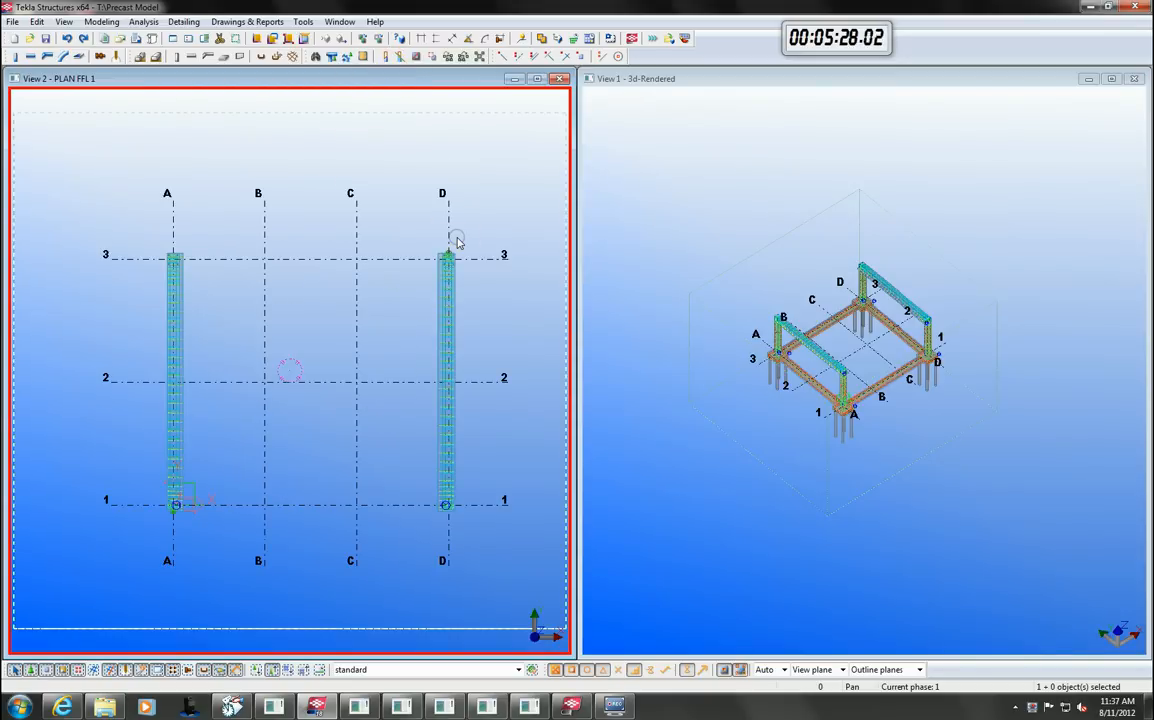
# - Model a precast slab floor over corners A-1, A-3, D-3, D-1 with span direction across grids
pyautogui.hotkey('ctrl', 'f')
pyautogui.doubleClick(1053, 378)
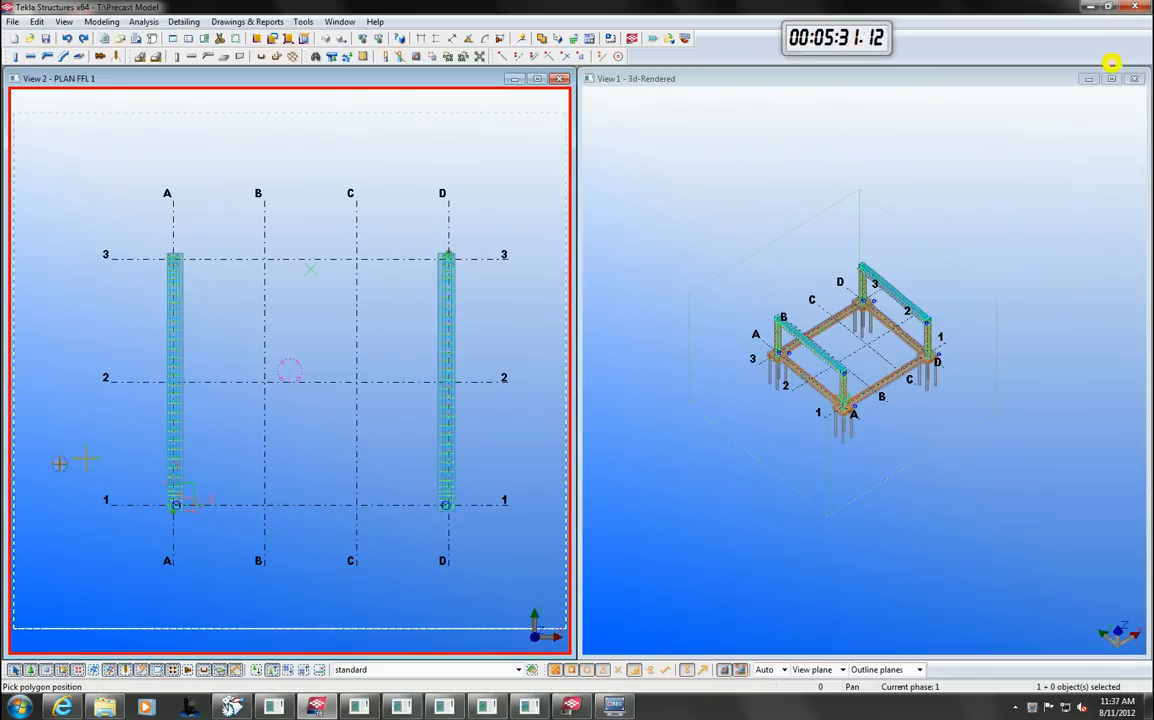
pyautogui.click(175, 503)
pyautogui.click(172, 258)
pyautogui.click(445, 504)
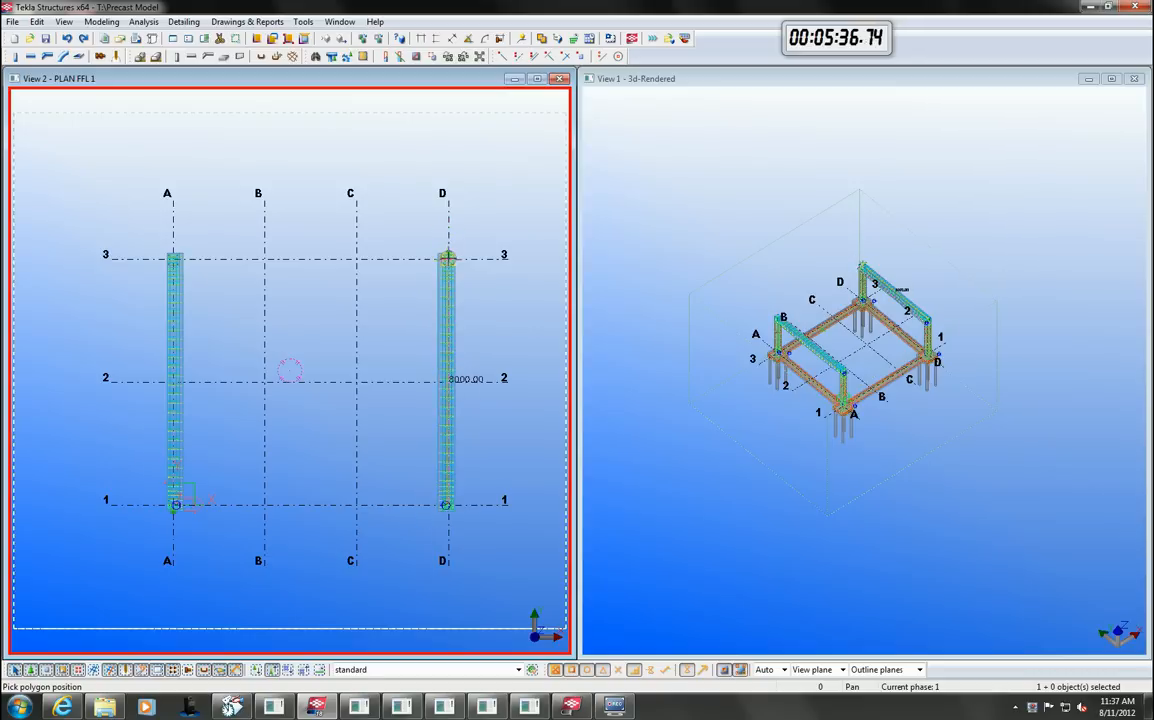
pyautogui.middleClick(428, 237)
pyautogui.click(175, 383)
pyautogui.click(445, 381)
pyautogui.scroll(2, 443, 375)
pyautogui.rightClick(491, 349)
# - Toggle the plan view to 3D and back, then orbit the model to inspect the slab
pyautogui.hotkey('ctrl', 'p')
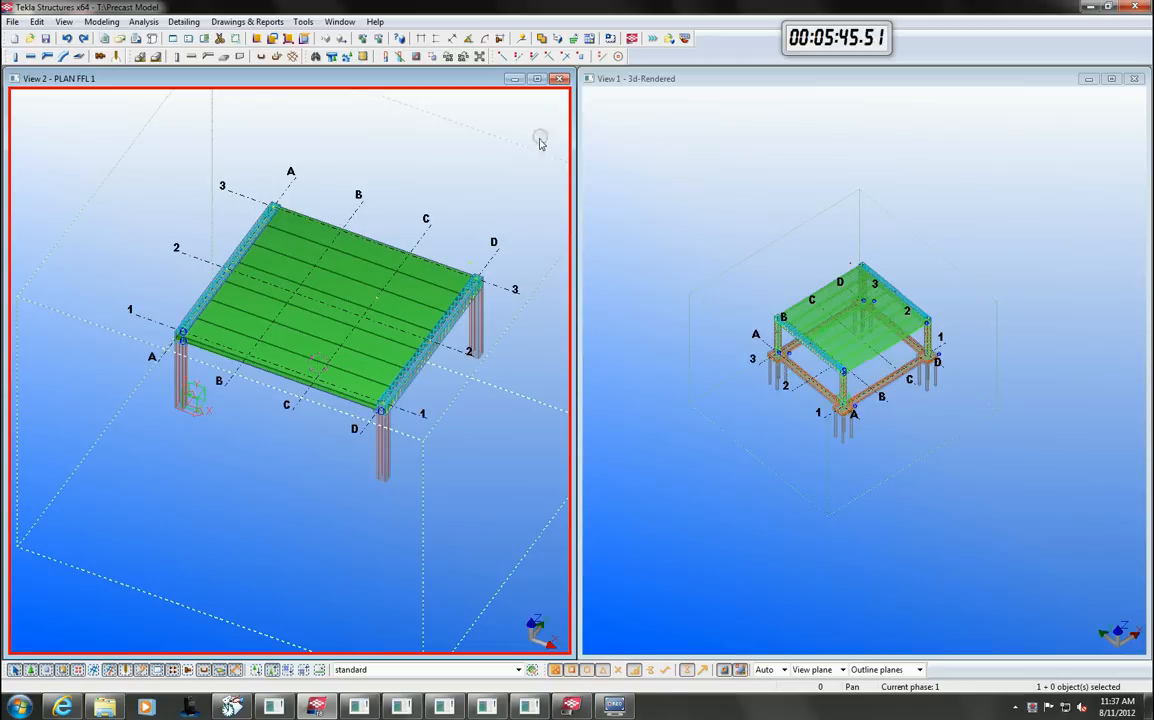
pyautogui.hotkey('ctrl', 'p')
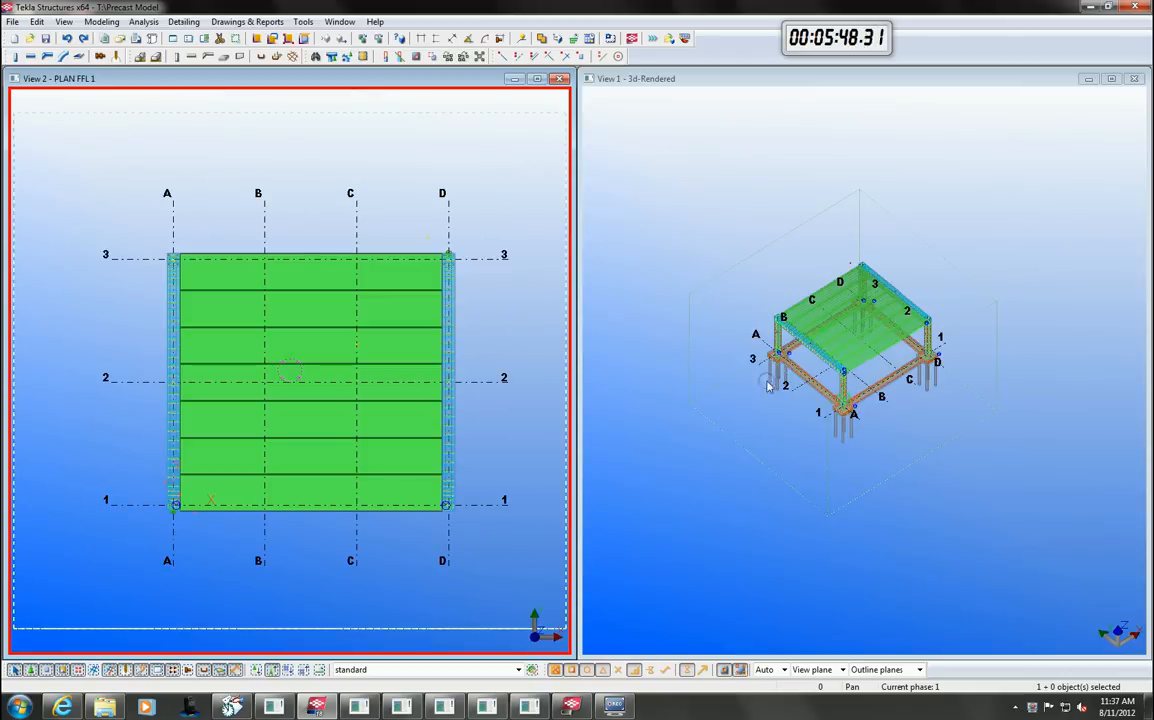
pyautogui.keyDown('ctrl'); pyautogui.moveTo(768, 387); pyautogui.dragTo(850, 360, button='middle'); pyautogui.keyUp('ctrl')
pyautogui.scroll(3, 912, 333)
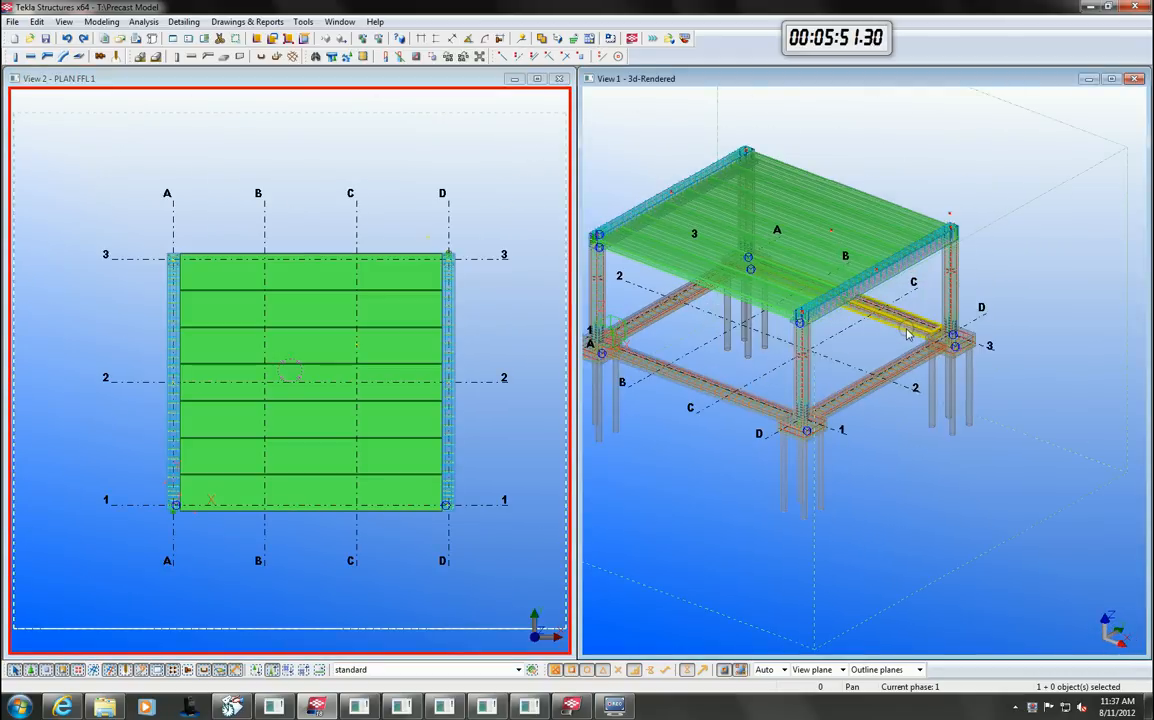
# - Make the GRID 2 elevation a visible view
pyautogui.hotkey('ctrl', 'i')
pyautogui.click(117, 183)
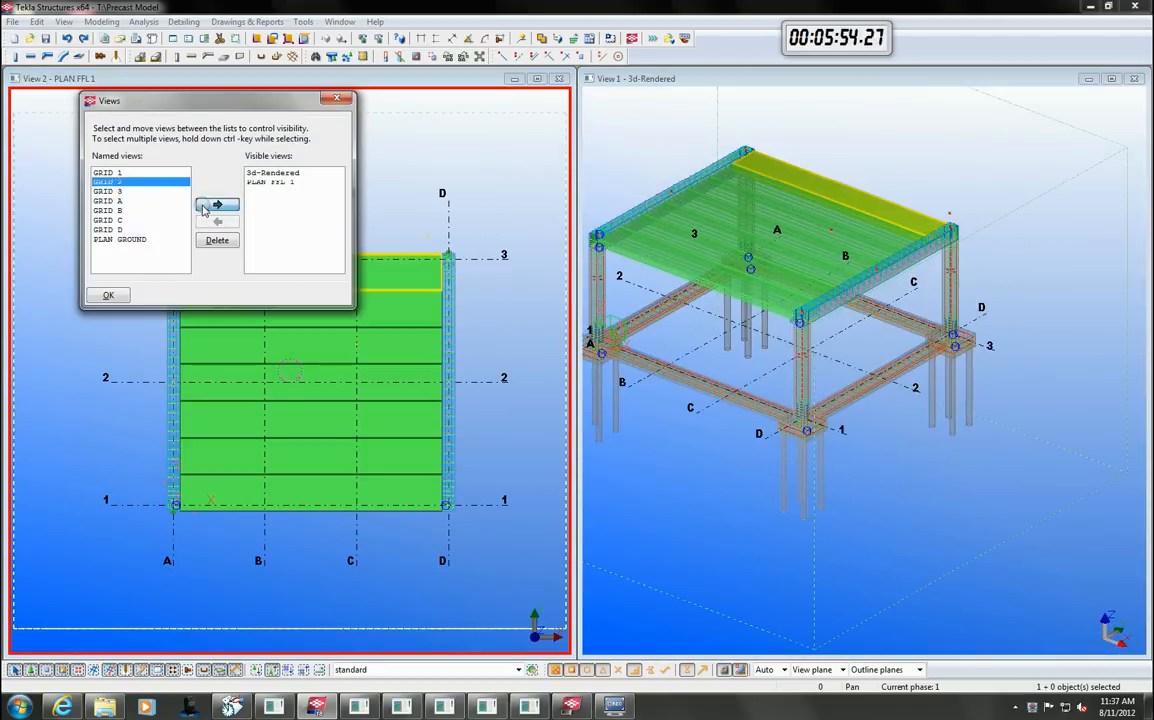
pyautogui.click(217, 204)
pyautogui.click(338, 98)
# - Restore and narrow the GRID 2 window so the 3D view shows beside it
pyautogui.doubleClick(1078, 79)
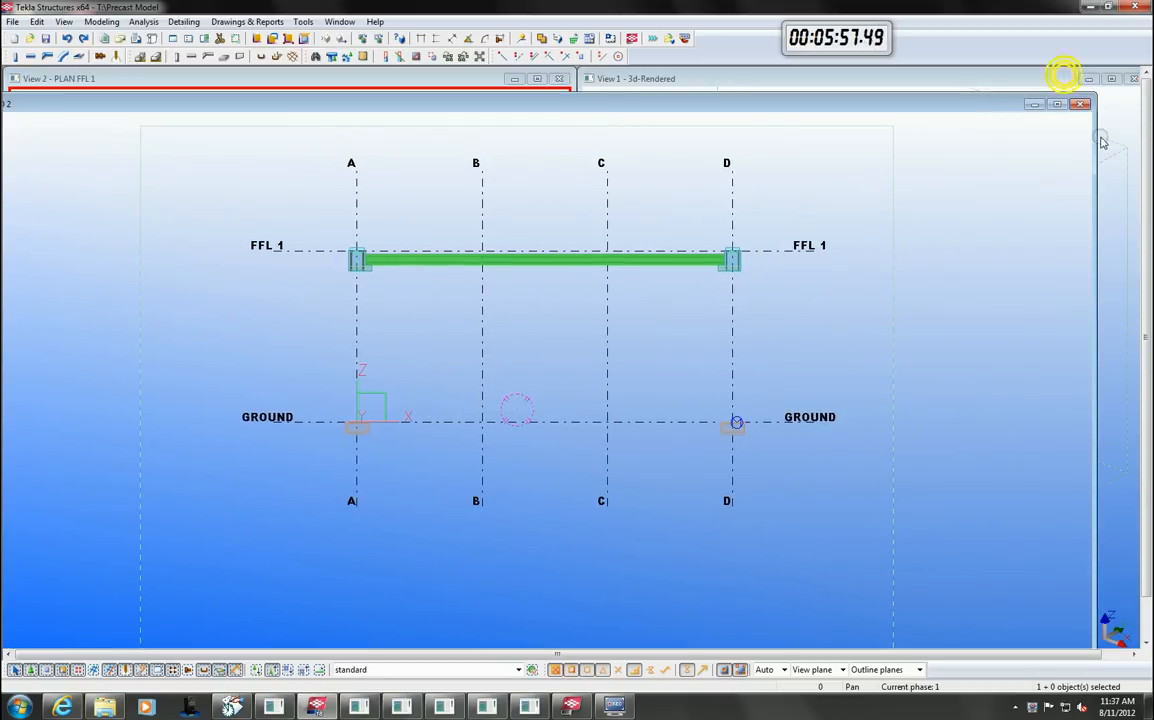
pyautogui.moveTo(1096, 144); pyautogui.dragTo(536, 174)
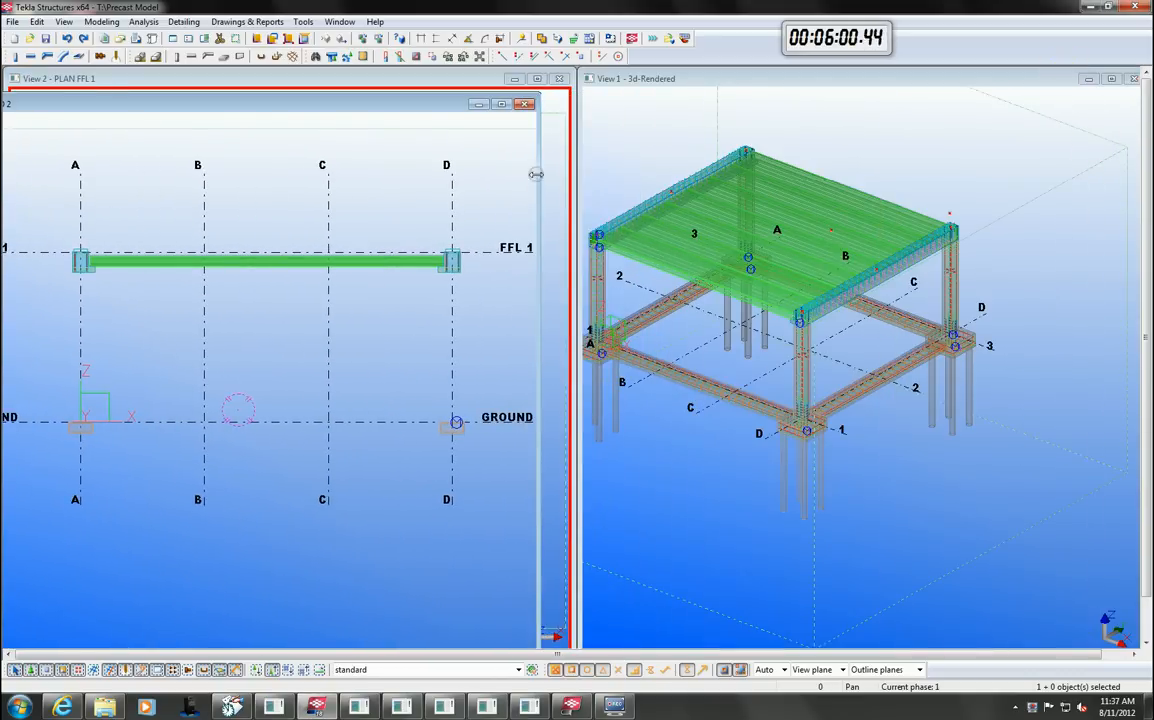
pyautogui.moveTo(403, 104); pyautogui.dragTo(401, 88)
# - Adjust the GRID 2 view's Display visibility settings and apply them
pyautogui.doubleClick(400, 160)
pyautogui.click(240, 314)
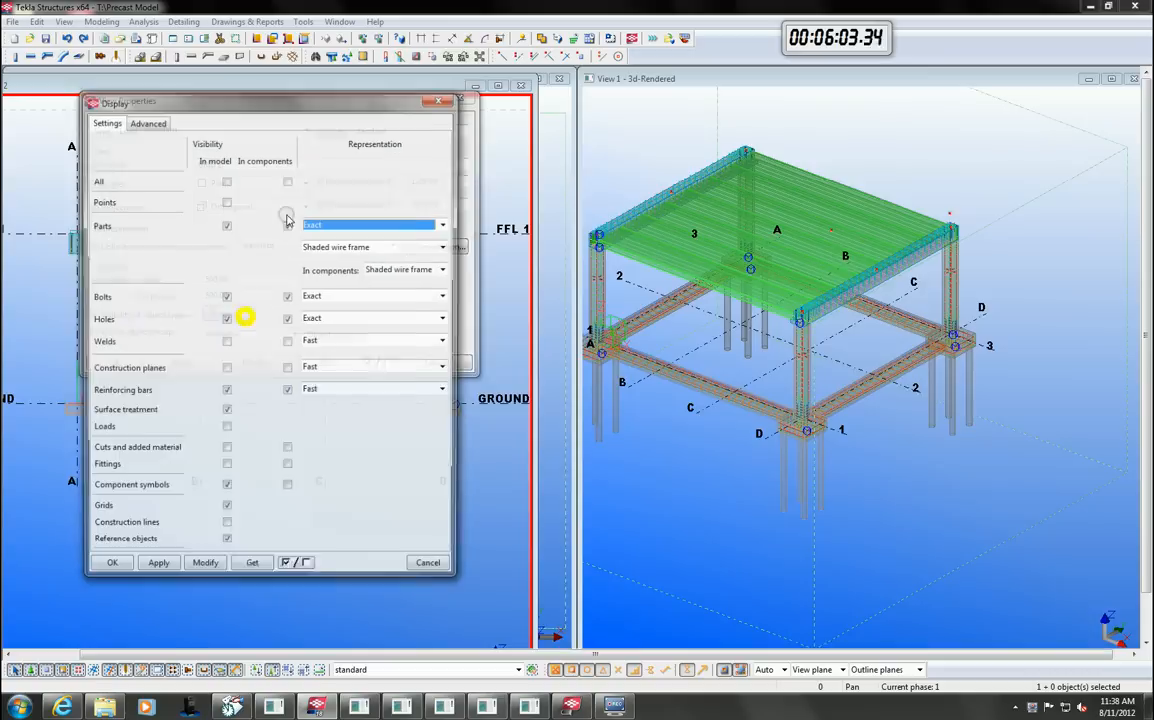
pyautogui.click(118, 568)
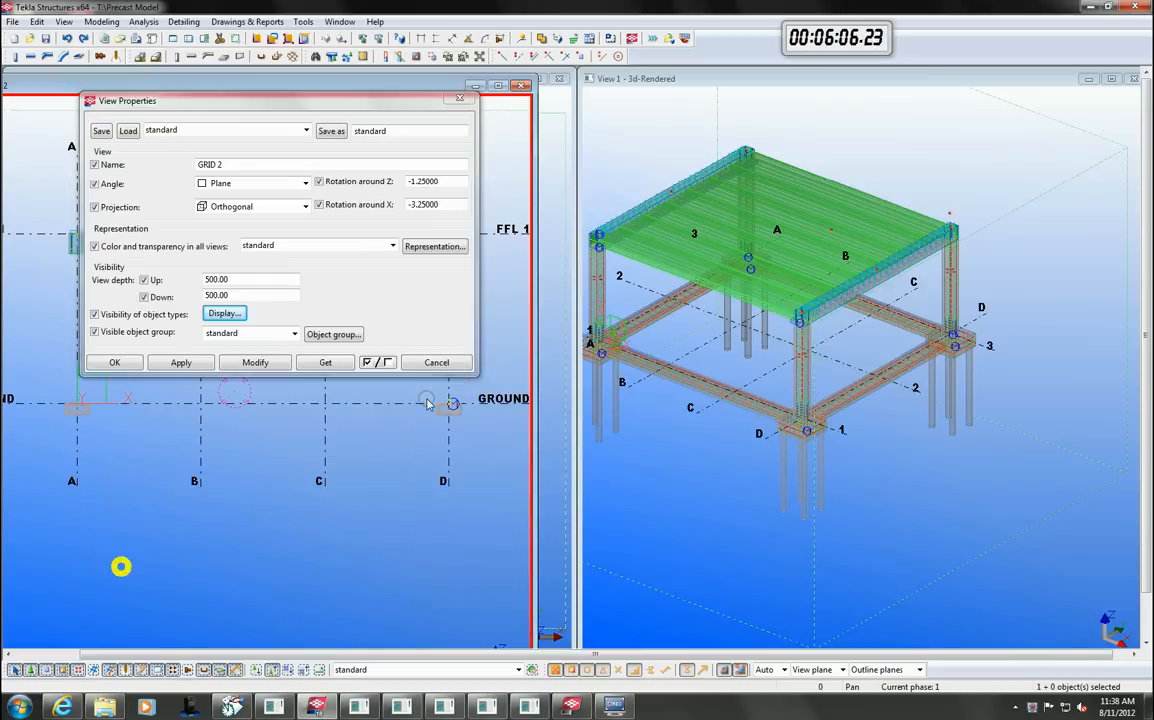
pyautogui.click(467, 103)
pyautogui.scroll(2, 413, 403)
pyautogui.scroll(1, 415, 401)
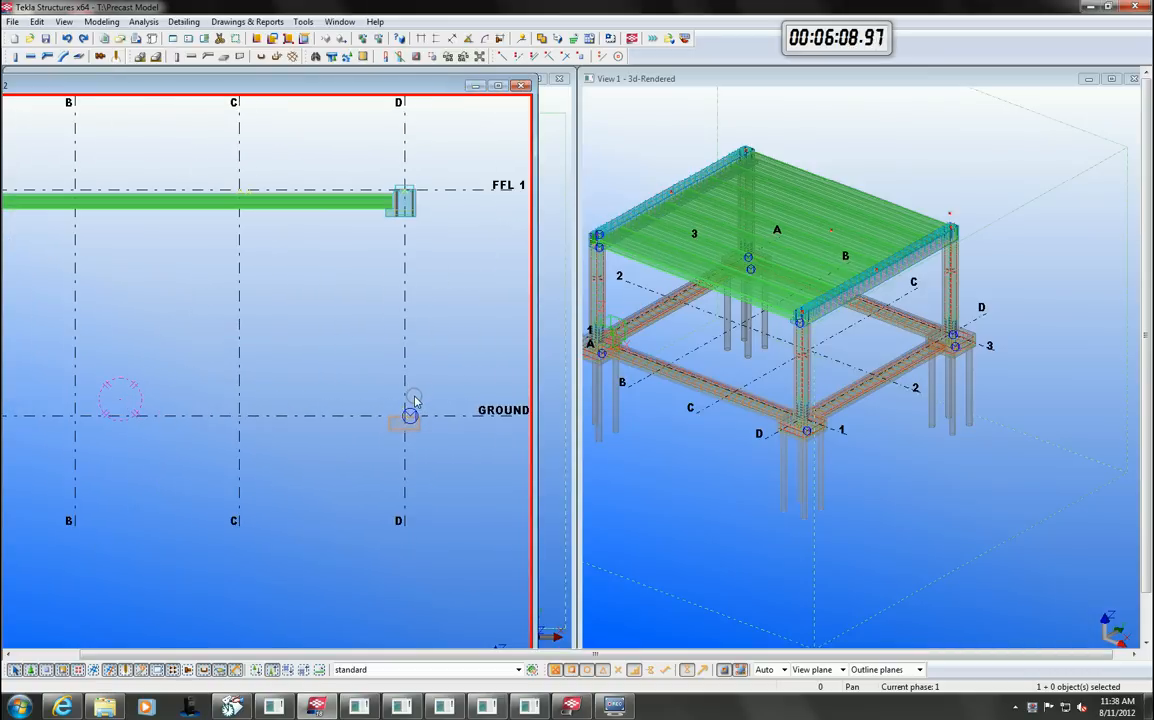
# - Insert Stairs (S71) rising from D/GROUND to C/FFL 1
pyautogui.hotkey('ctrl', 'f')
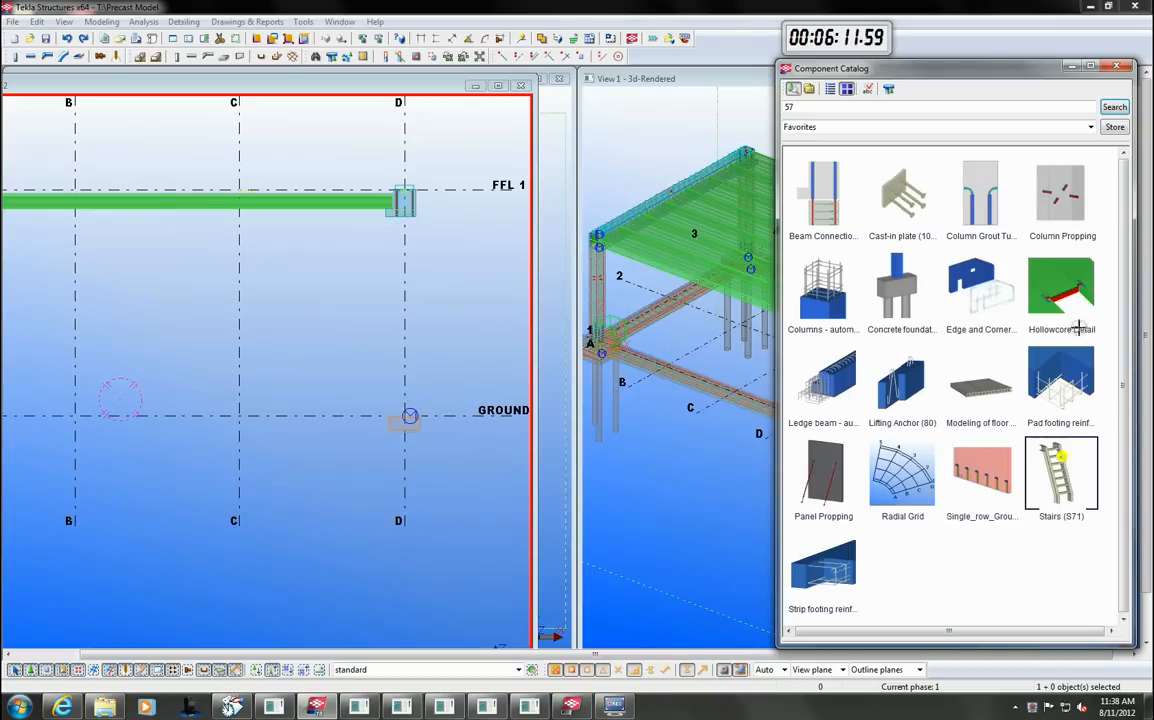
pyautogui.doubleClick(1062, 462)
pyautogui.click(405, 412)
pyautogui.click(250, 192)
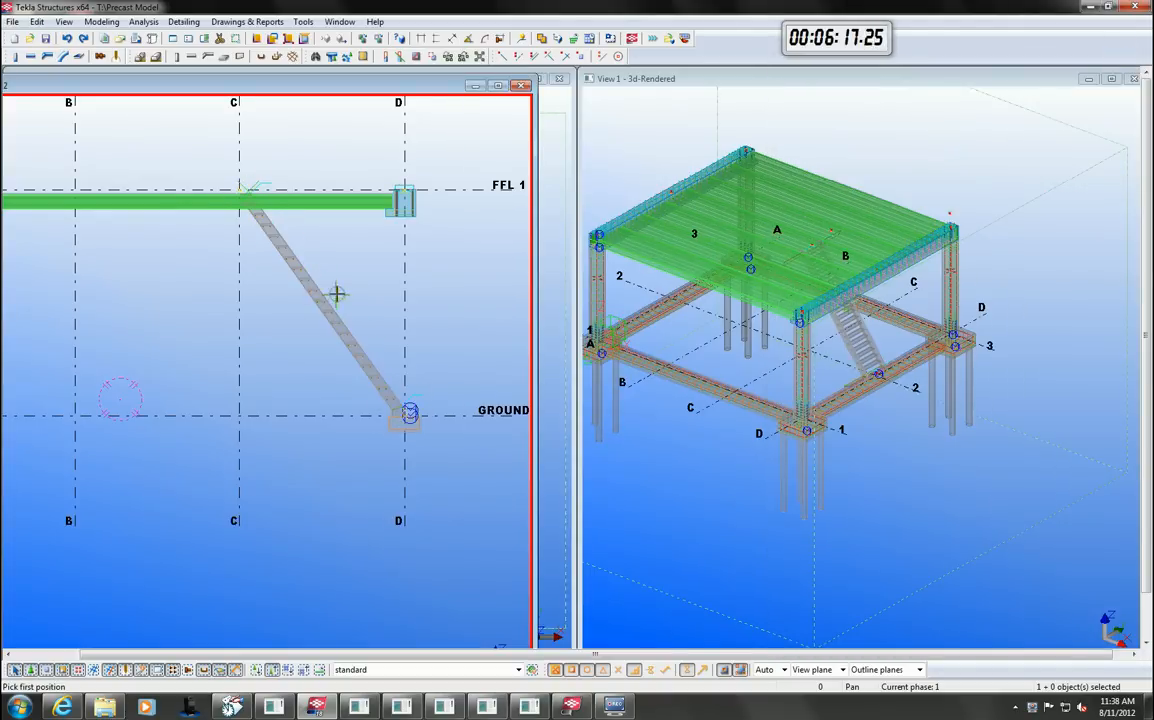
pyautogui.moveTo(907, 438); pyautogui.dragTo(905, 446, button='middle')
pyautogui.scroll(5, 905, 446)
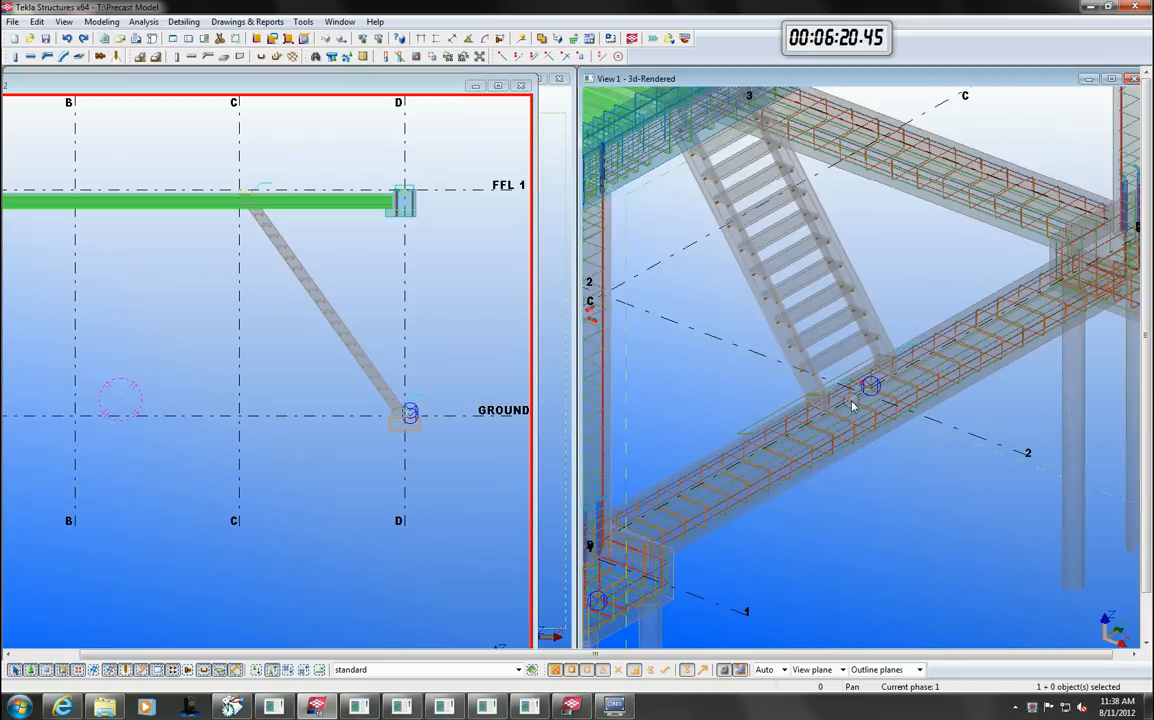
pyautogui.scroll(3, 858, 399)
pyautogui.rightClick(925, 240)
# - Apply Cast-in plates under both stringers at the stair foot
pyautogui.click(1000, 322)
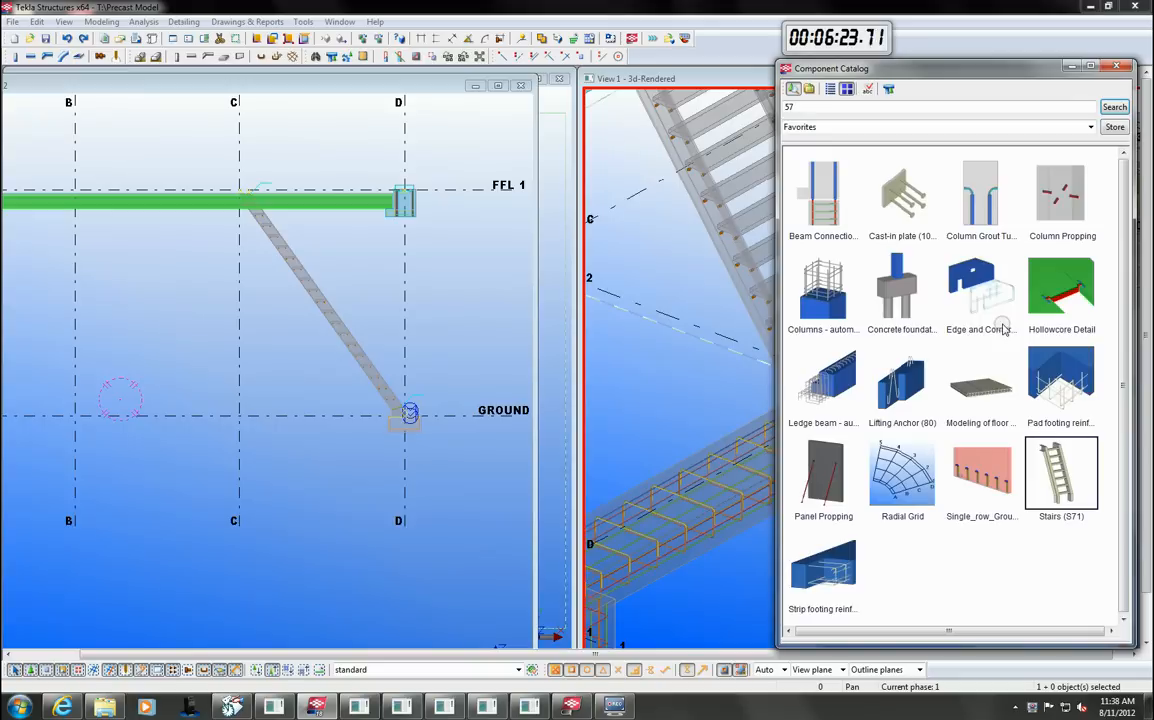
pyautogui.doubleClick(880, 205)
pyautogui.click(1116, 66)
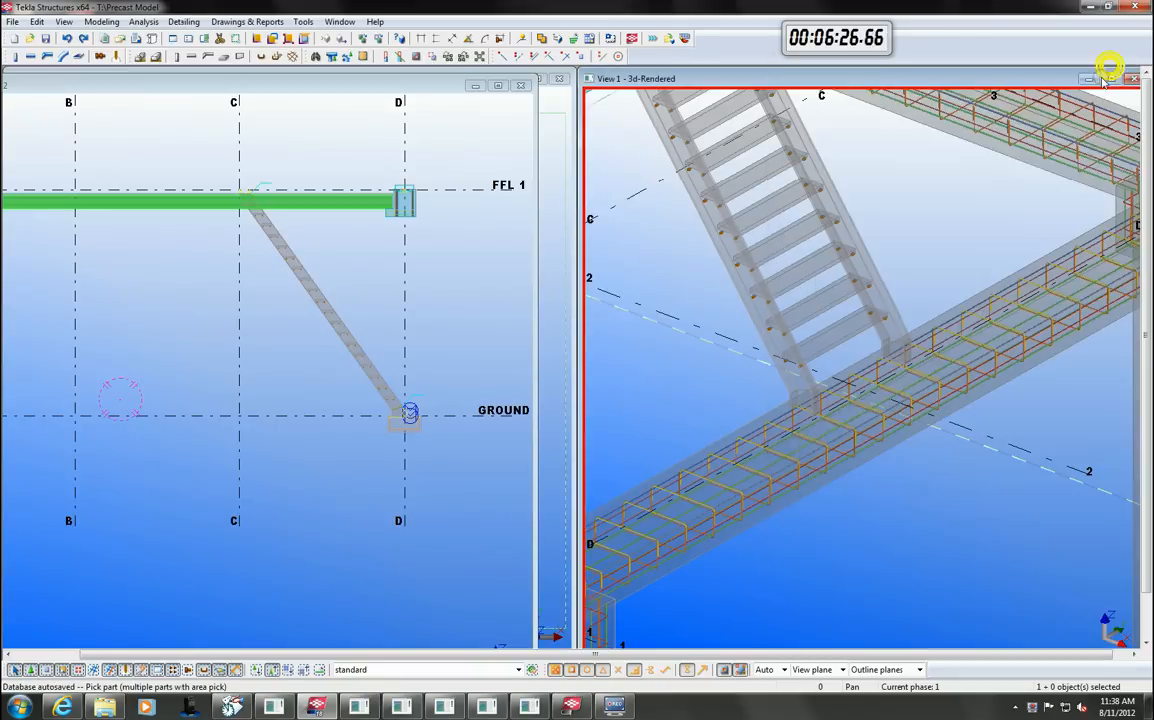
pyautogui.scroll(3, 822, 416)
pyautogui.scroll(2, 780, 390)
pyautogui.scroll(2, 704, 392)
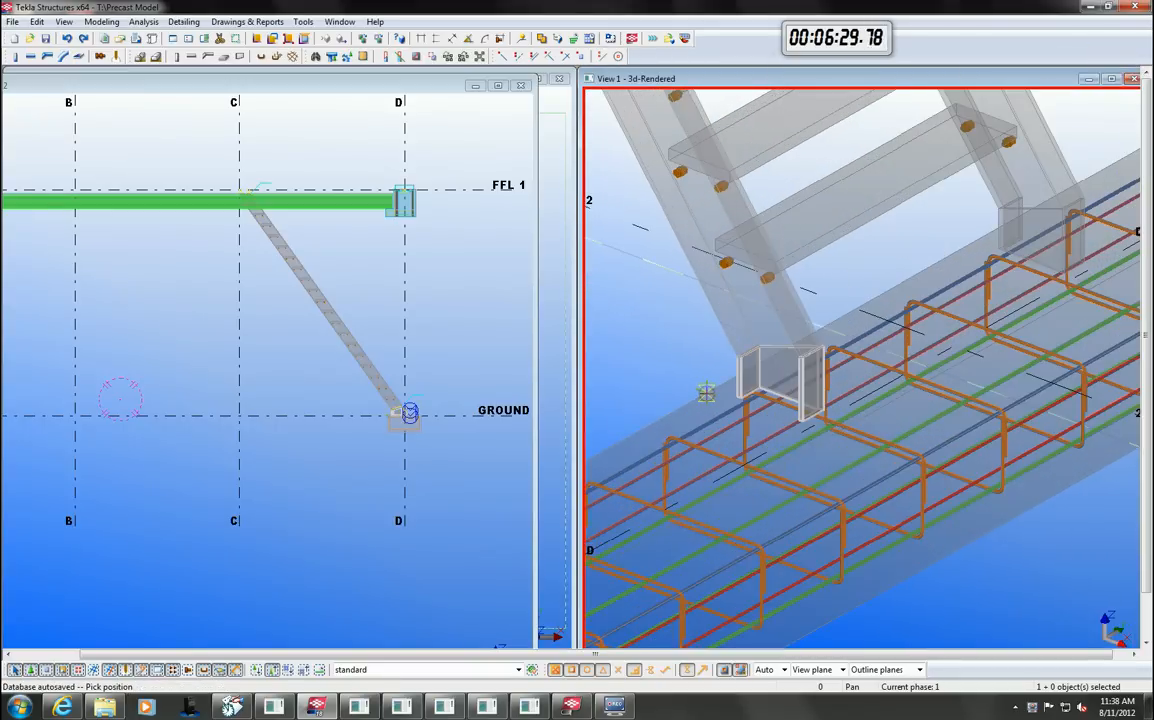
pyautogui.click(706, 393)
pyautogui.scroll(-2, 706, 393)
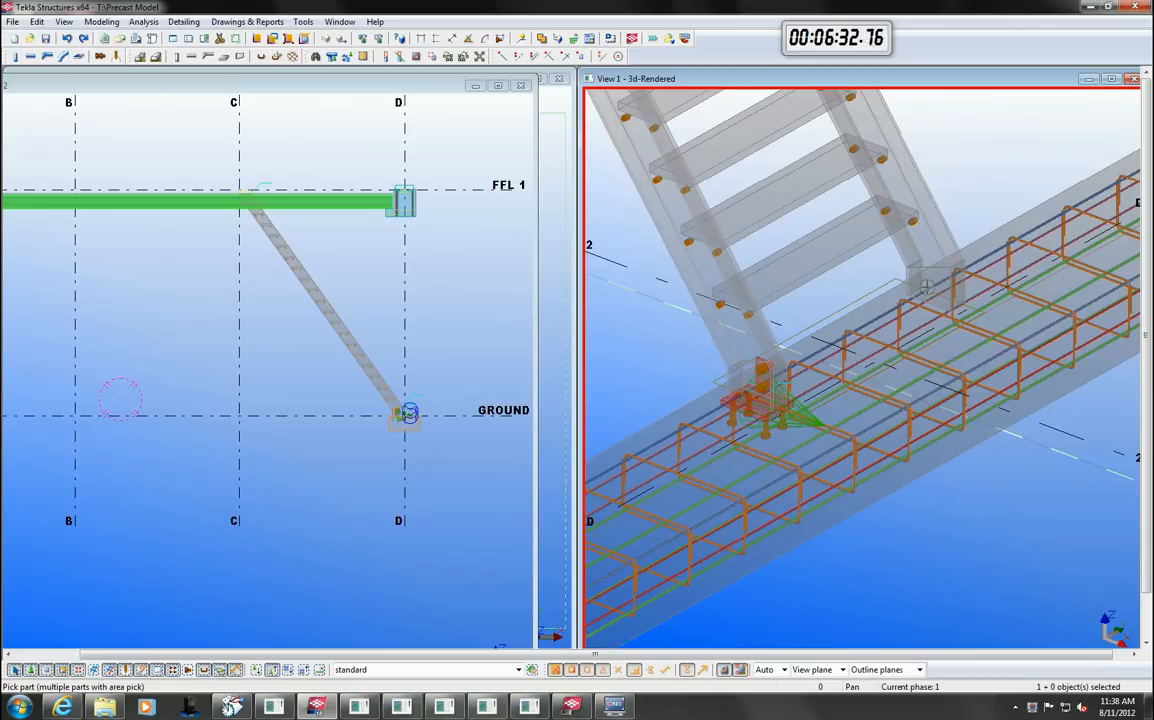
pyautogui.click(912, 289)
pyautogui.scroll(2, 900, 287)
pyautogui.click(884, 289)
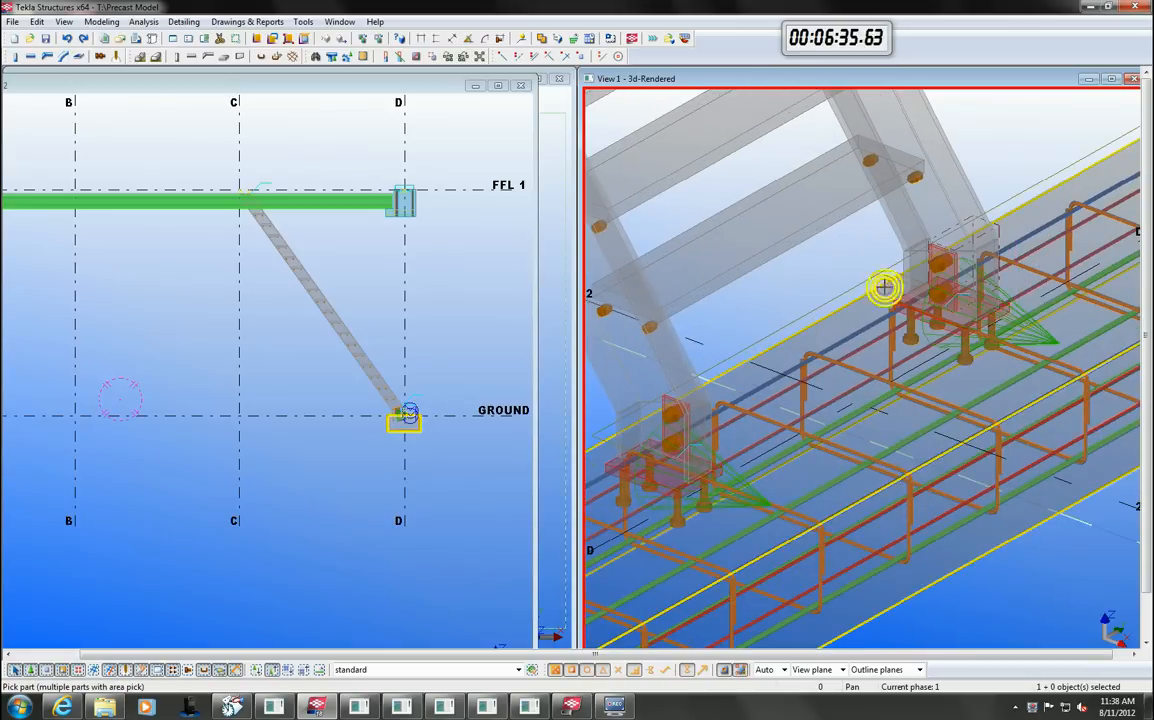
pyautogui.scroll(2, 410, 409)
pyautogui.scroll(1, 405, 410)
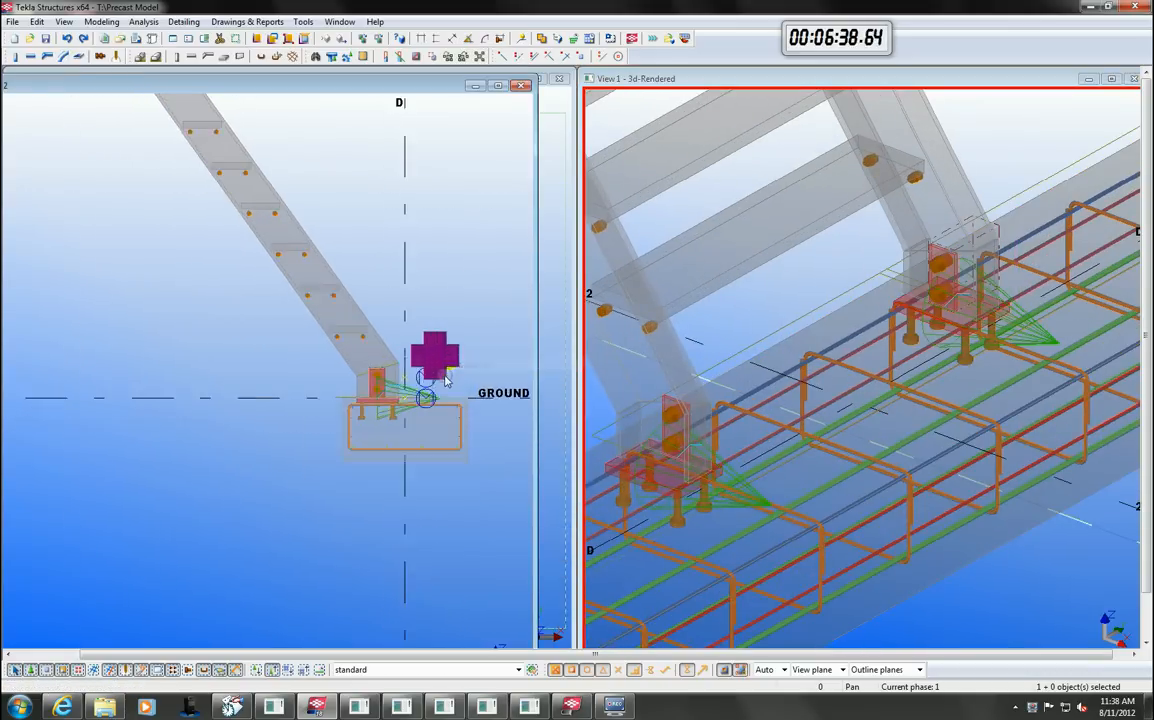
pyautogui.scroll(-3, 430, 360)
# - Close the GRID 2 view and select the slab strip along grid 2 in plan
pyautogui.click(519, 86)
pyautogui.scroll(-3, 827, 314)
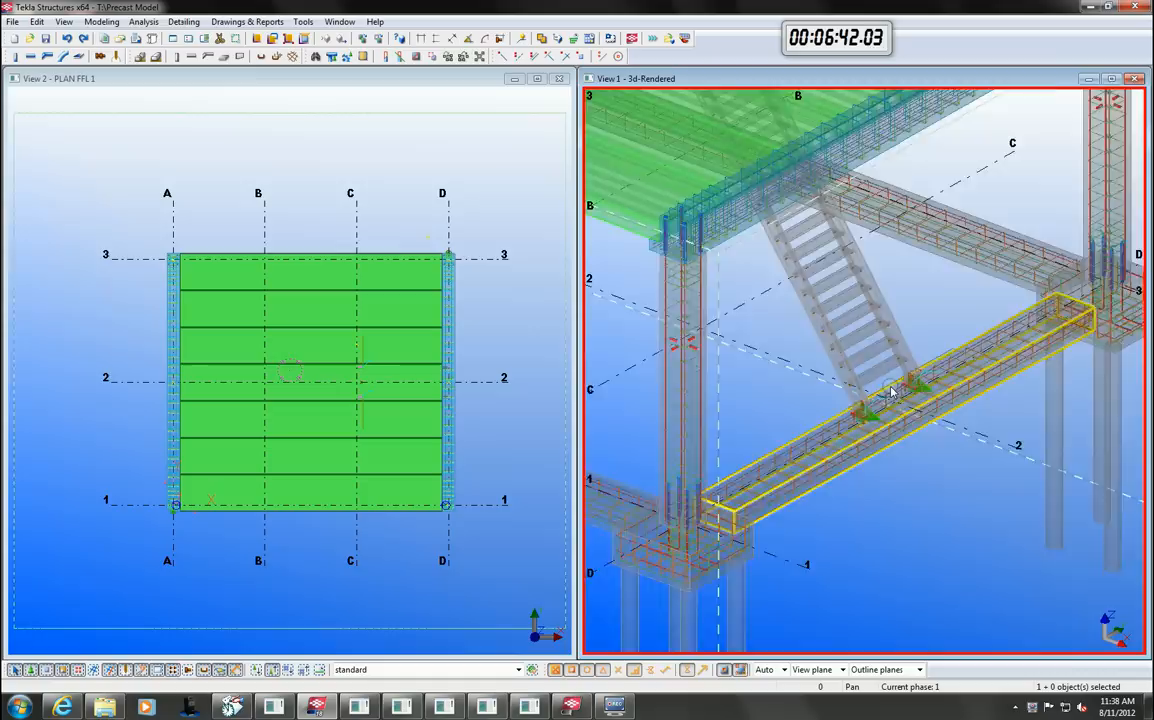
pyautogui.scroll(-3, 930, 435)
pyautogui.click(483, 339)
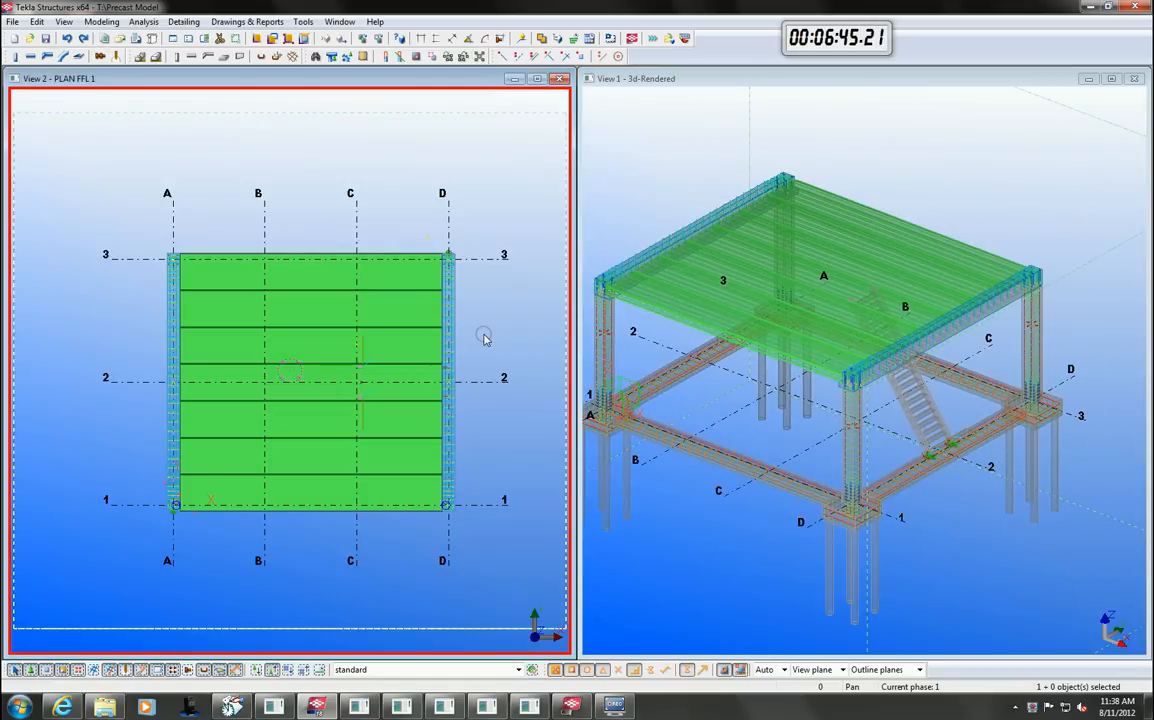
pyautogui.scroll(1, 497, 335)
pyautogui.click(407, 393)
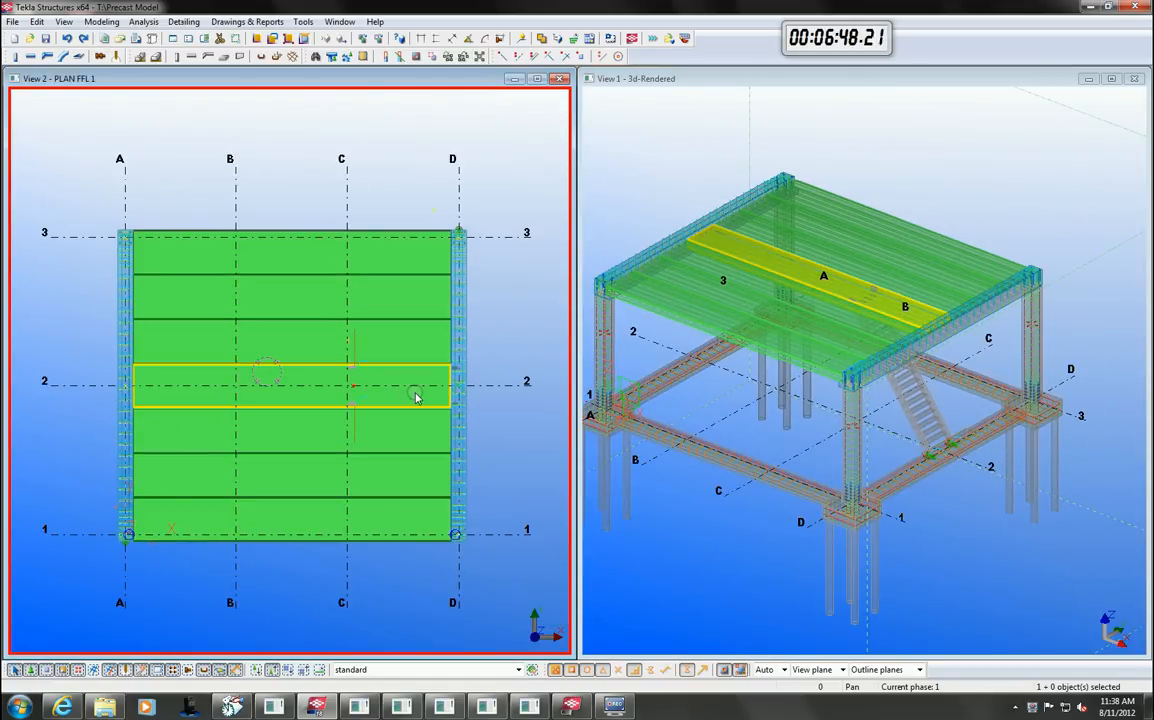
# - Cut the stair opening through the slab strips with the slab detail component
pyautogui.hotkey('ctrl', 'f')
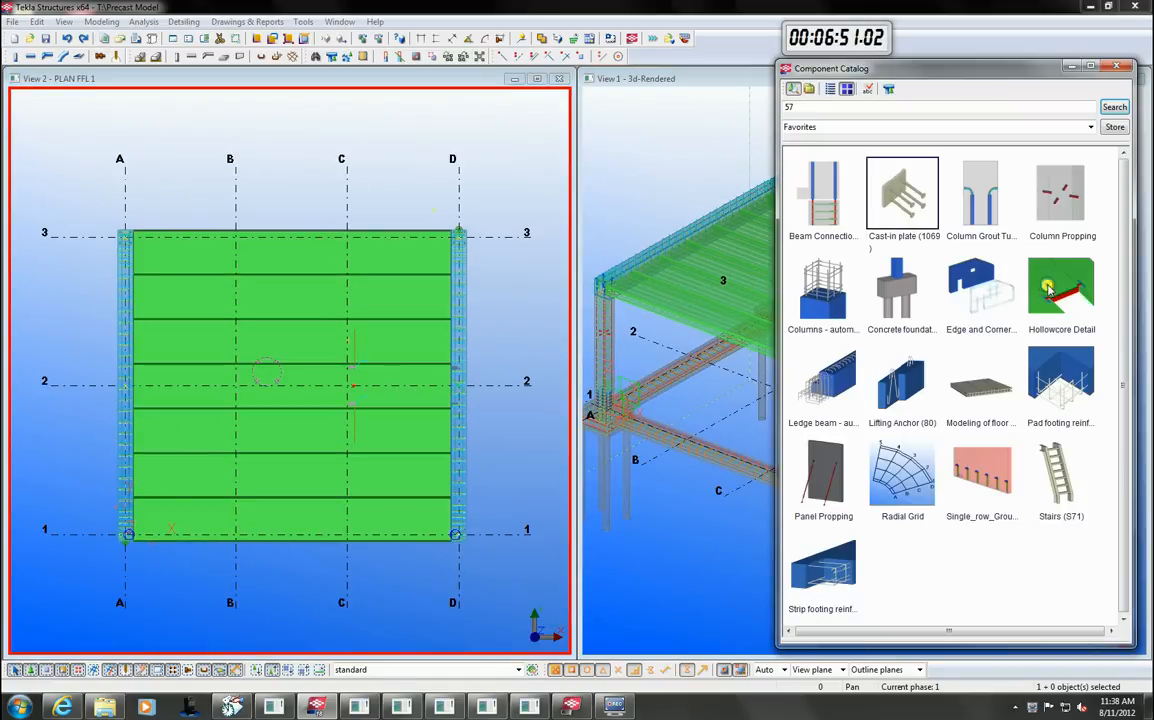
pyautogui.doubleClick(1056, 278)
pyautogui.click(1110, 68)
pyautogui.click(325, 376)
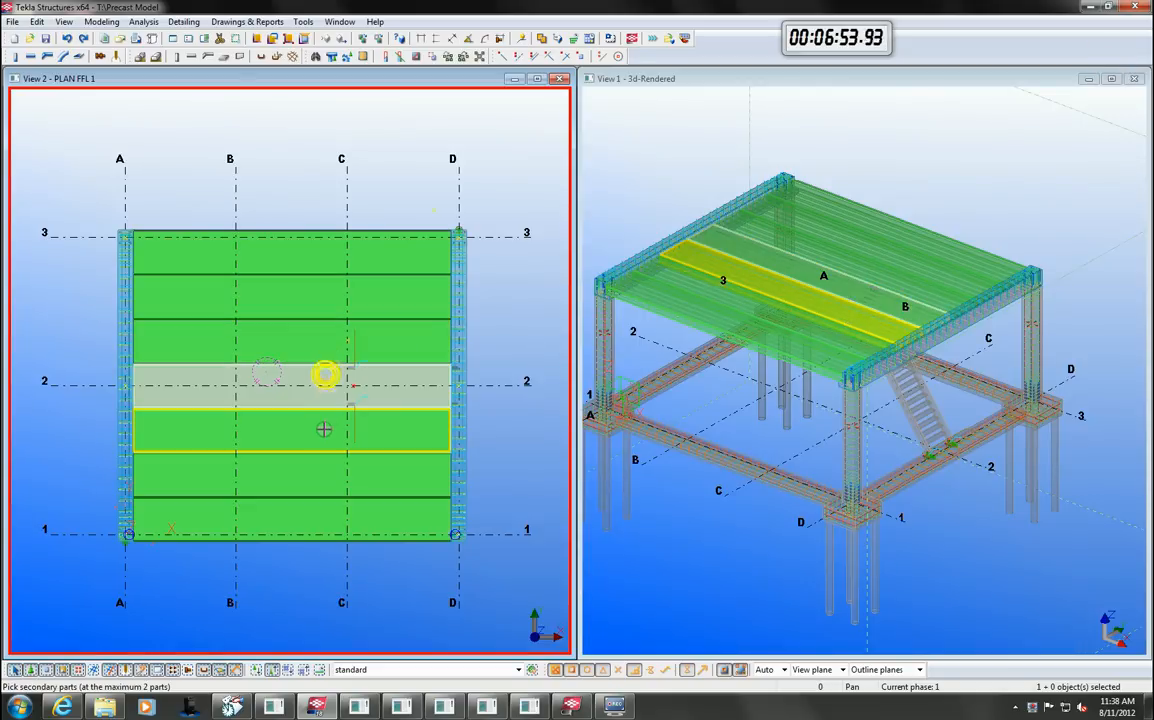
pyautogui.click(322, 428)
pyautogui.click(335, 349)
pyautogui.scroll(1, 342, 370)
pyautogui.middleClick(342, 370)
pyautogui.scroll(1, 344, 374)
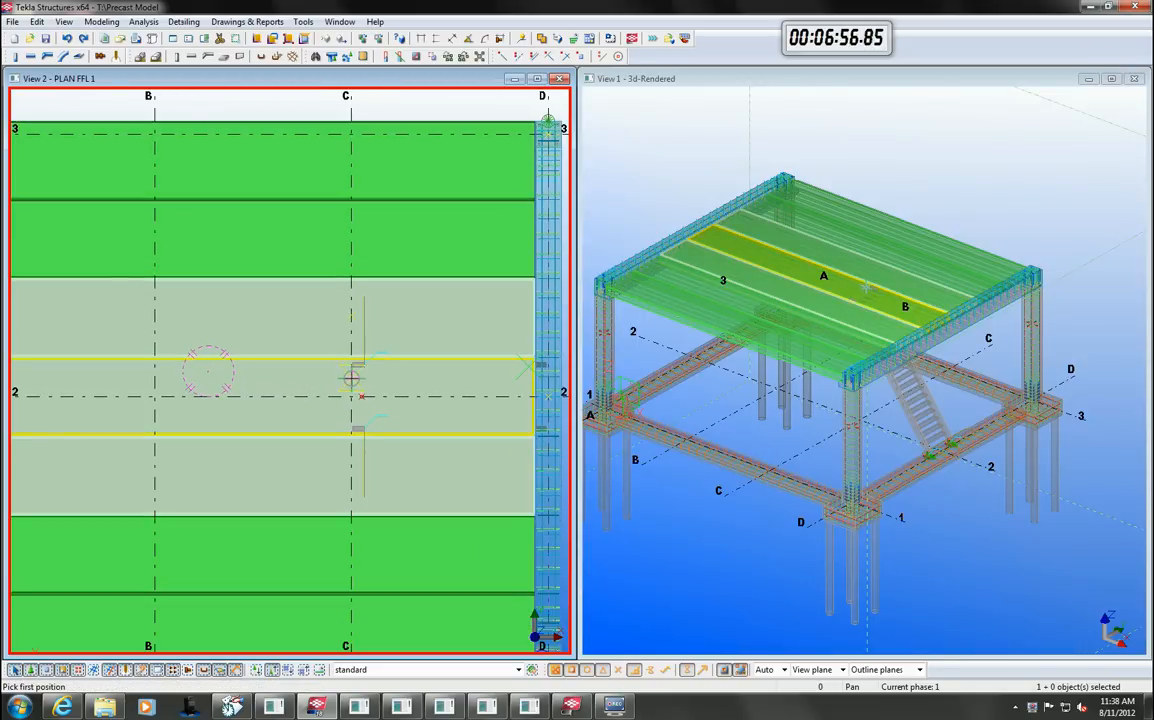
pyautogui.click(351, 352)
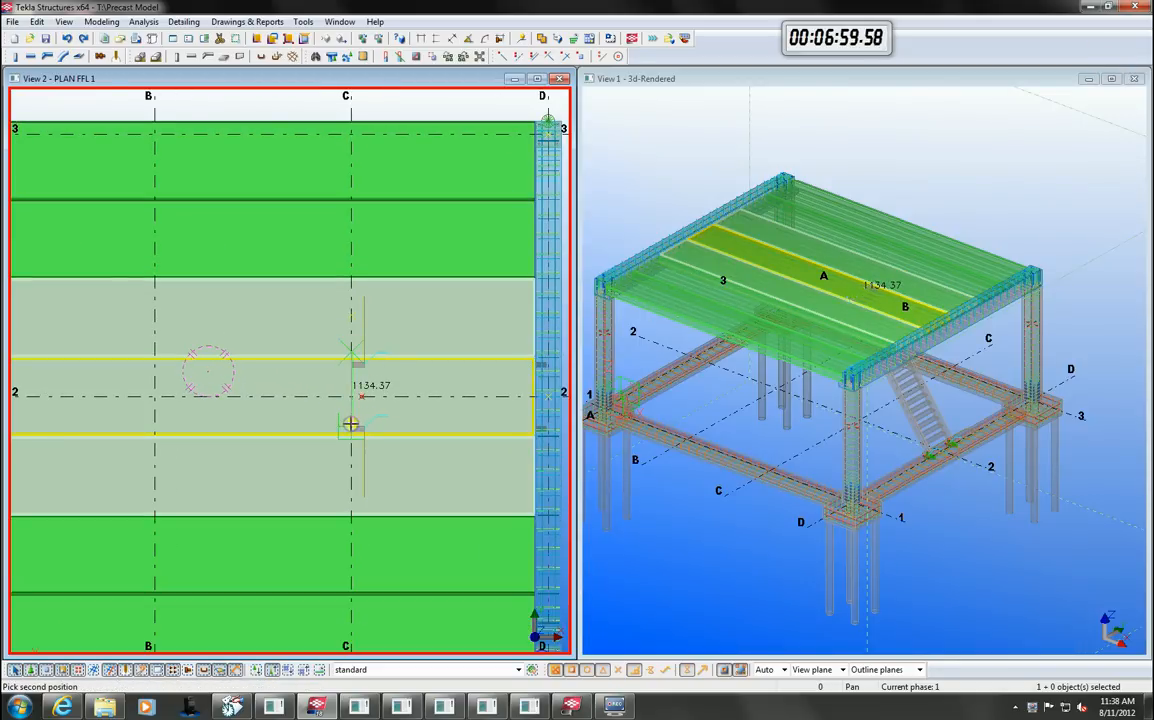
pyautogui.click(351, 424)
pyautogui.scroll(1, 351, 424)
pyautogui.rightClick(428, 344)
pyautogui.press('Escape')
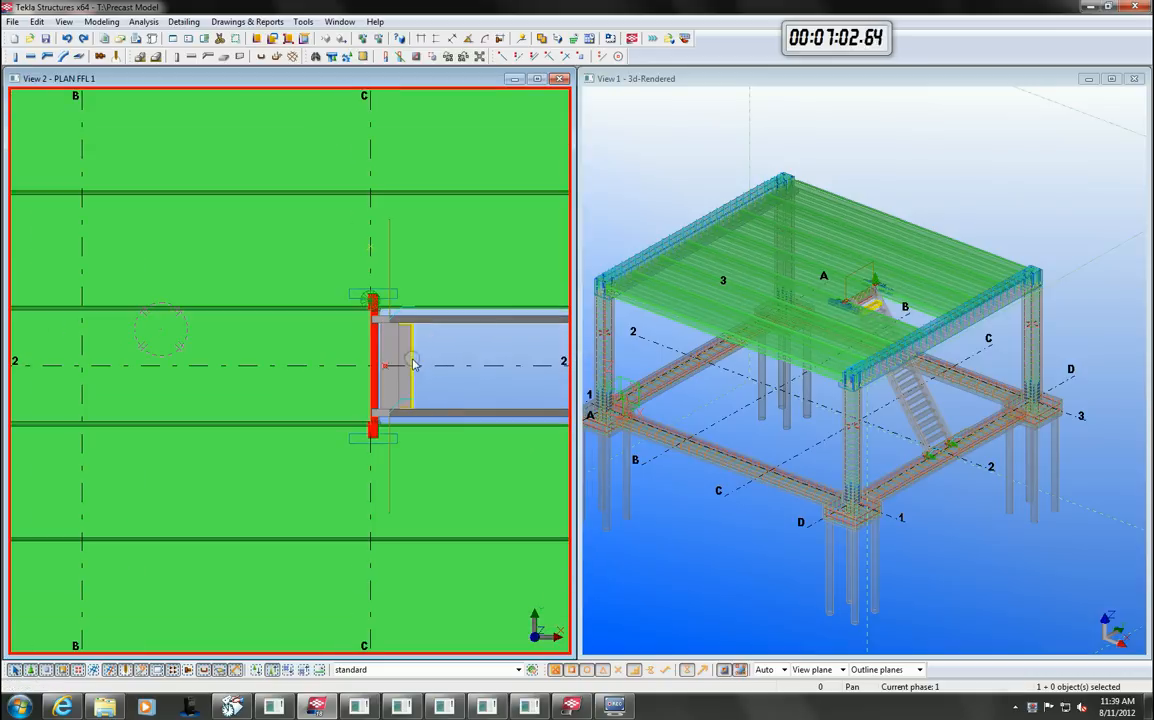
pyautogui.scroll(3, 820, 337)
pyautogui.scroll(2, 820, 337)
pyautogui.scroll(1, 820, 337)
pyautogui.scroll(-3, 820, 337)
pyautogui.scroll(-2, 497, 350)
# - Close the floor plan view and fit the work area to the entire model
pyautogui.click(559, 78)
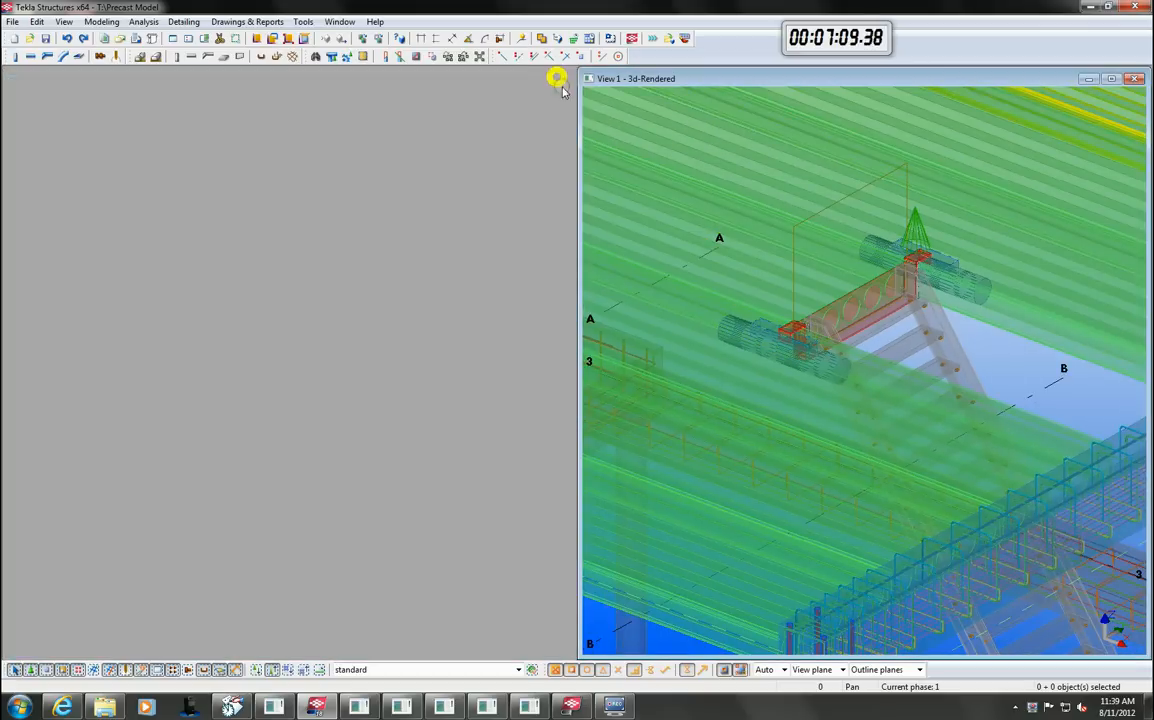
pyautogui.rightClick(1003, 357)
pyautogui.click(966, 419)
pyautogui.scroll(-3, 995, 358)
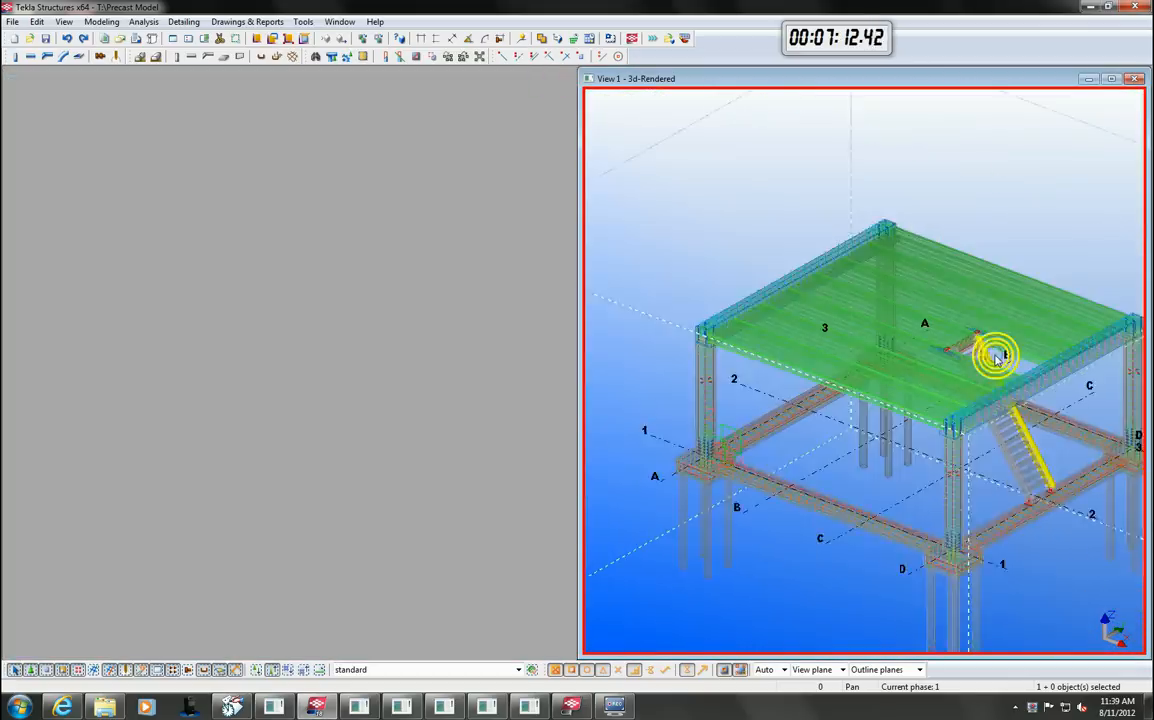
pyautogui.scroll(-1, 995, 362)
# - Make the GRID 1 elevation a visible view
pyautogui.hotkey('ctrl', 'i')
pyautogui.click(222, 204)
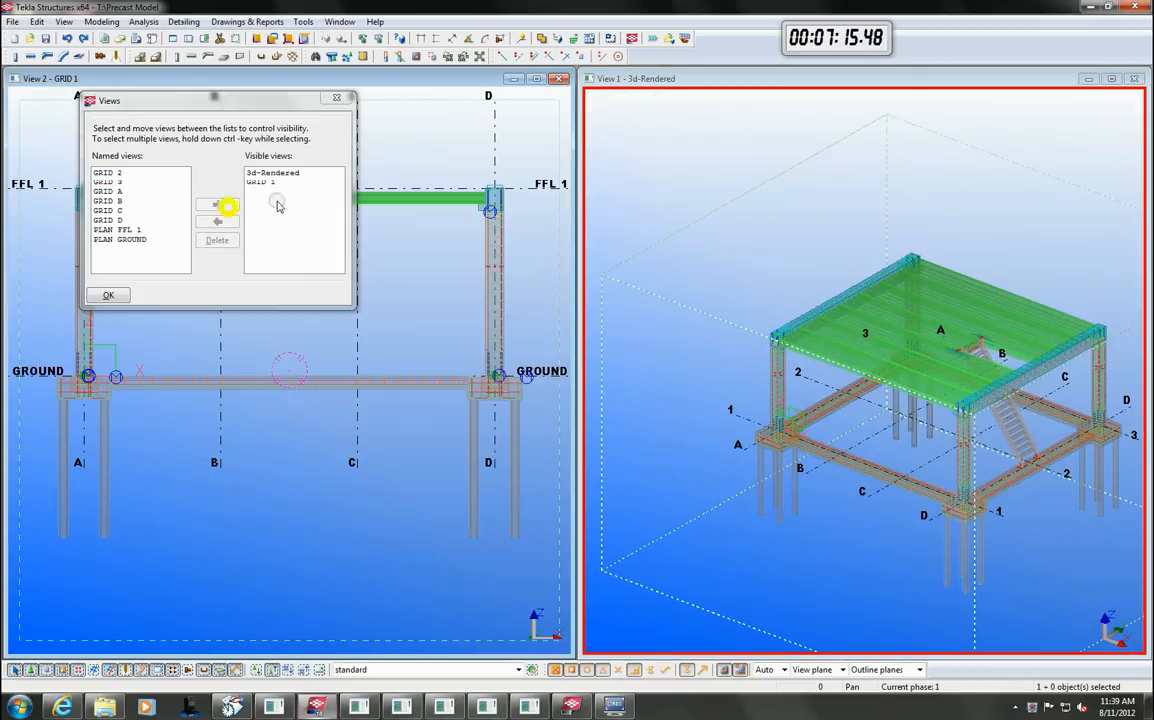
pyautogui.click(330, 100)
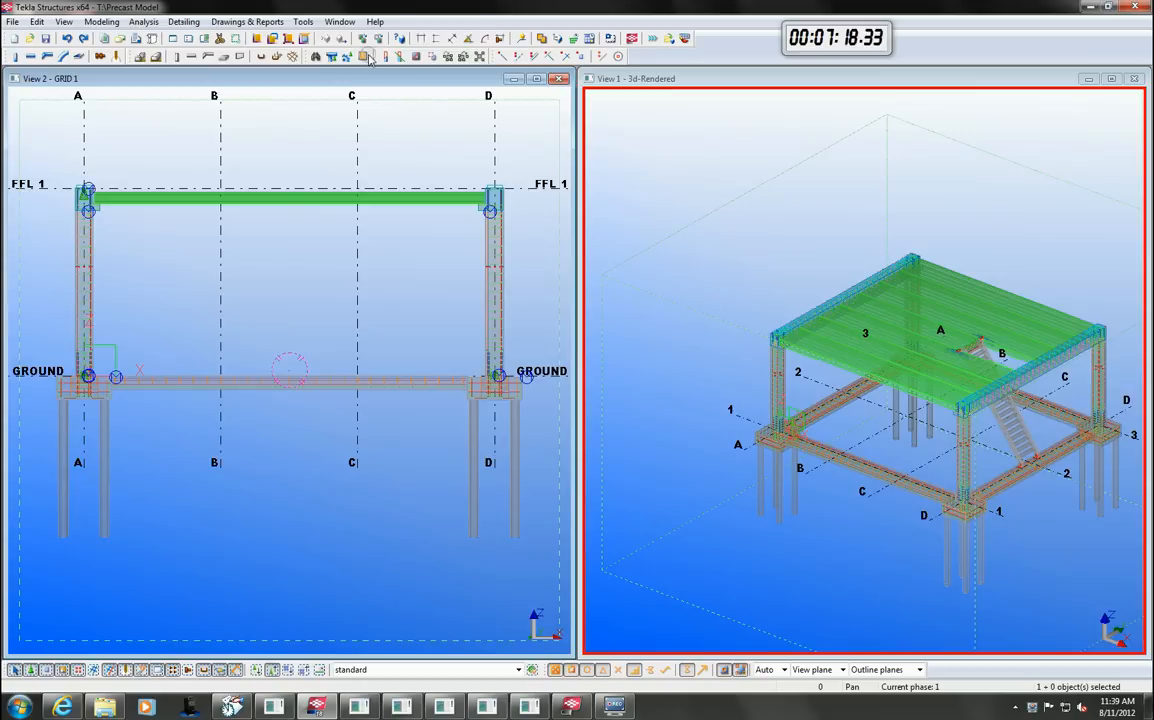
# - Create a concrete wall panel between the grid 1 columns from A to D
pyautogui.click(240, 56)
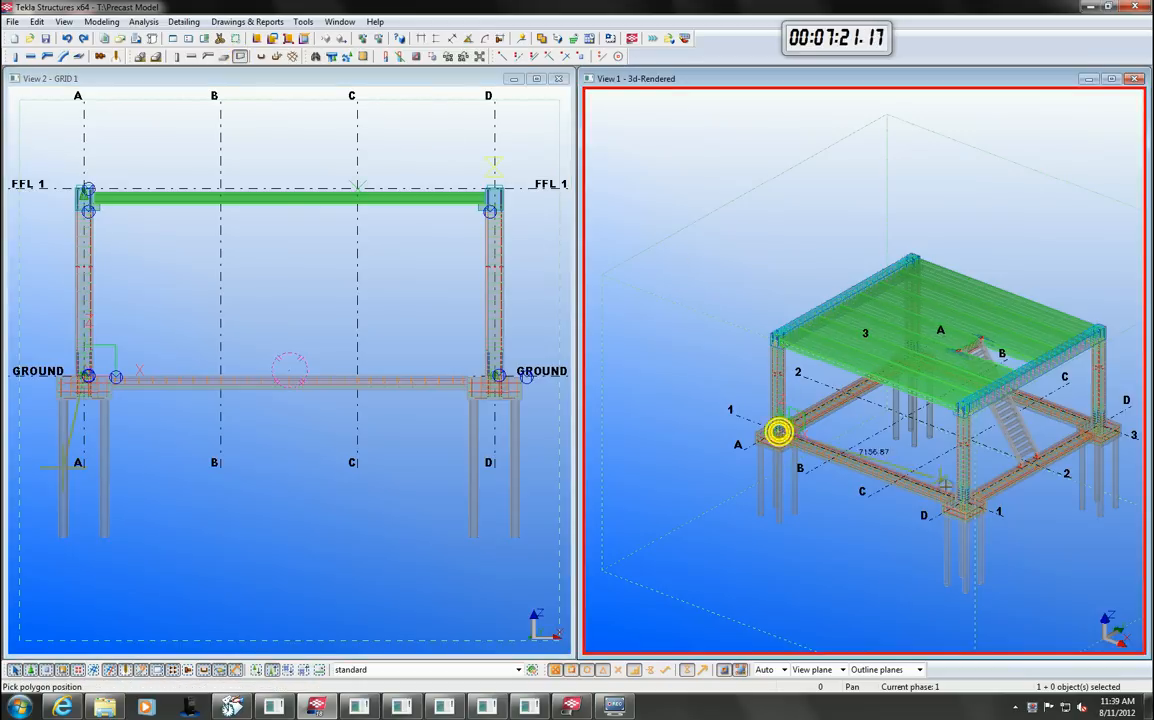
pyautogui.click(778, 433)
pyautogui.click(962, 505)
pyautogui.middleClick(998, 518)
pyautogui.rightClick(525, 328)
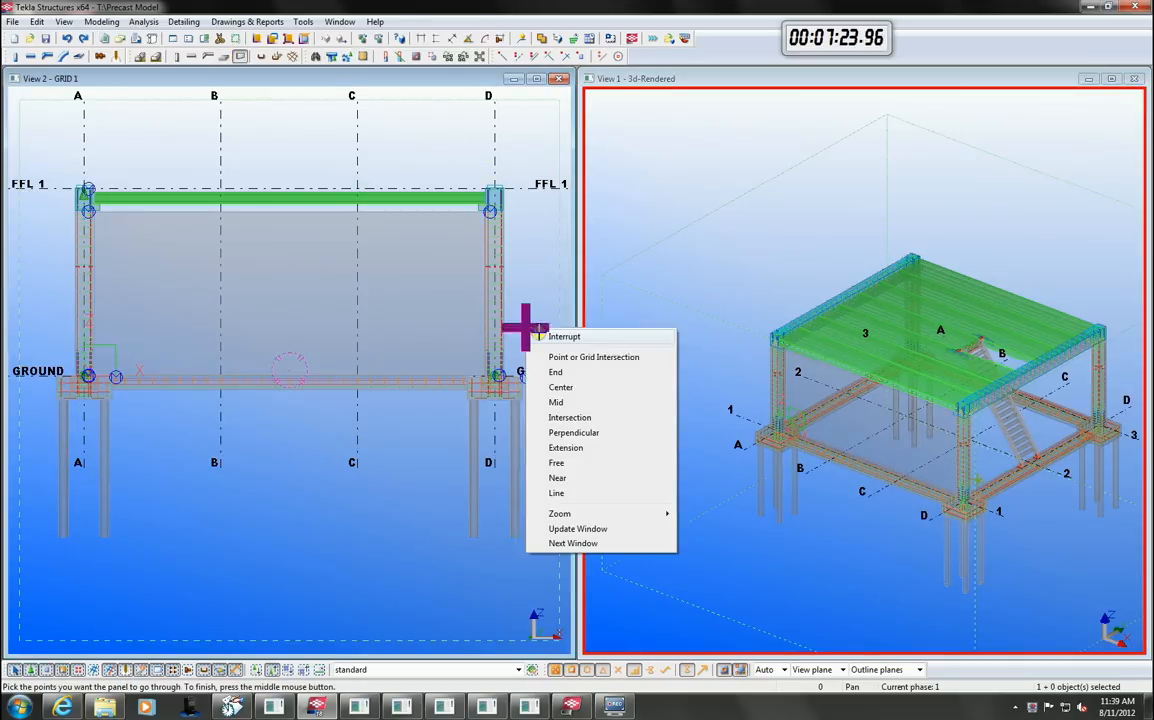
pyautogui.click(541, 334)
pyautogui.hotkey('ctrl', 'f')
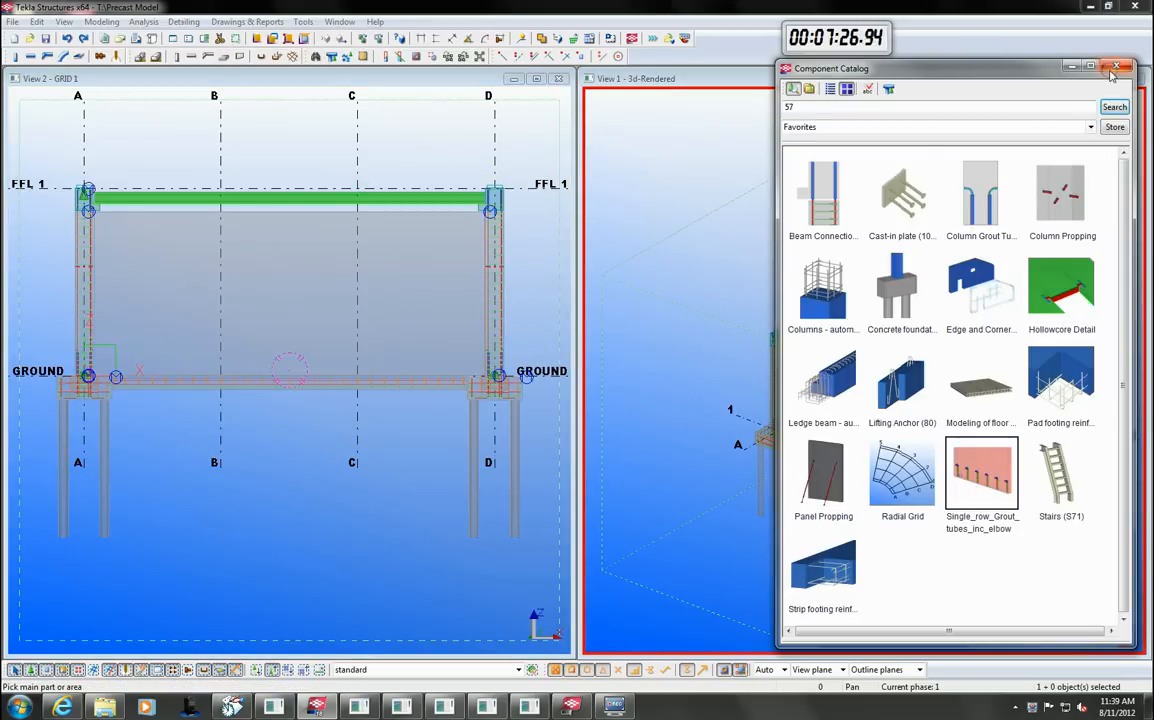
# - Apply the grout tube component to the grid 1 wall panel
pyautogui.doubleClick(982, 475)
pyautogui.click(344, 200)
pyautogui.click(410, 282)
# - Apply the Edge and Corner detail to the wall panel
pyautogui.hotkey('ctrl', 'f')
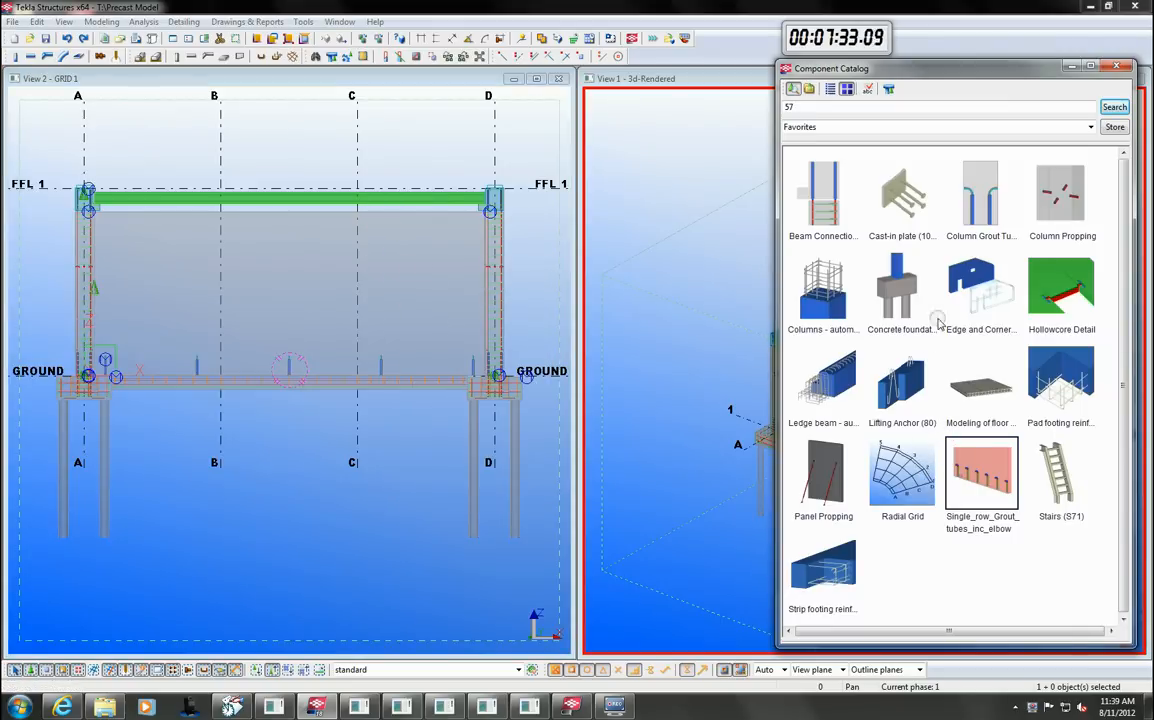
pyautogui.click(980, 290)
pyautogui.doubleClick(980, 290)
pyautogui.click(456, 218)
pyautogui.rightClick(528, 252)
pyautogui.click(550, 265)
pyautogui.scroll(3, 805, 410)
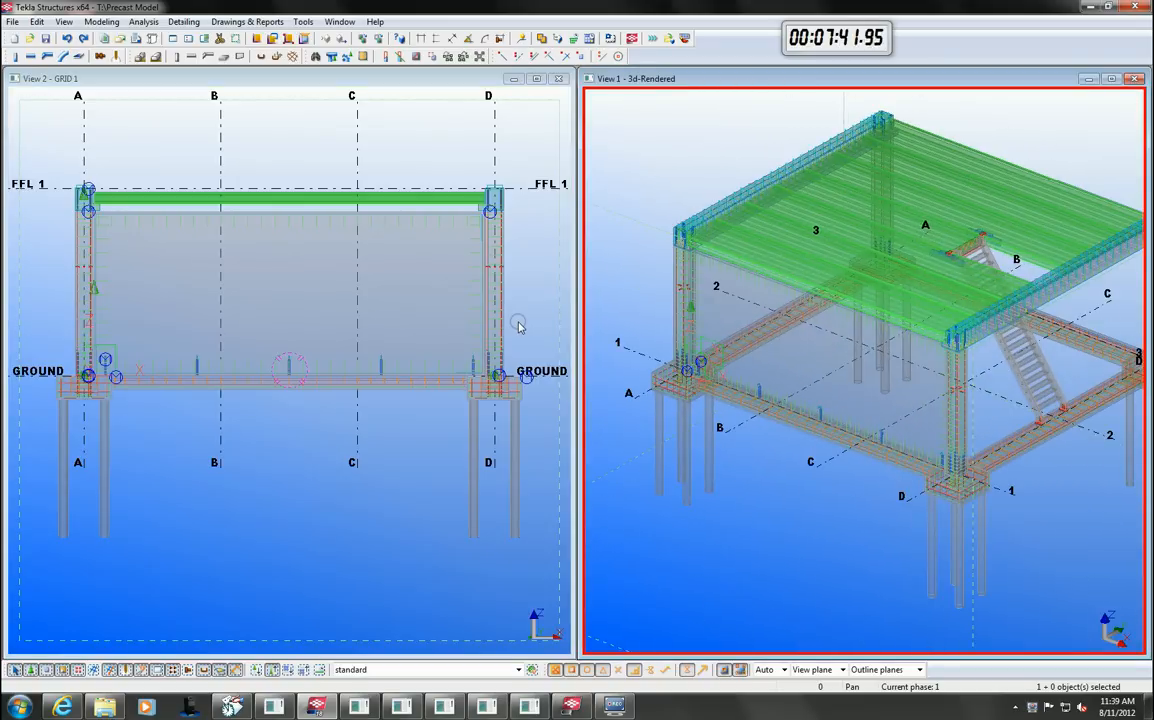
# - Brace the wall panel with Panel Propping raking props
pyautogui.hotkey('ctrl', 'f')
pyautogui.click(808, 487)
pyautogui.doubleClick(808, 487)
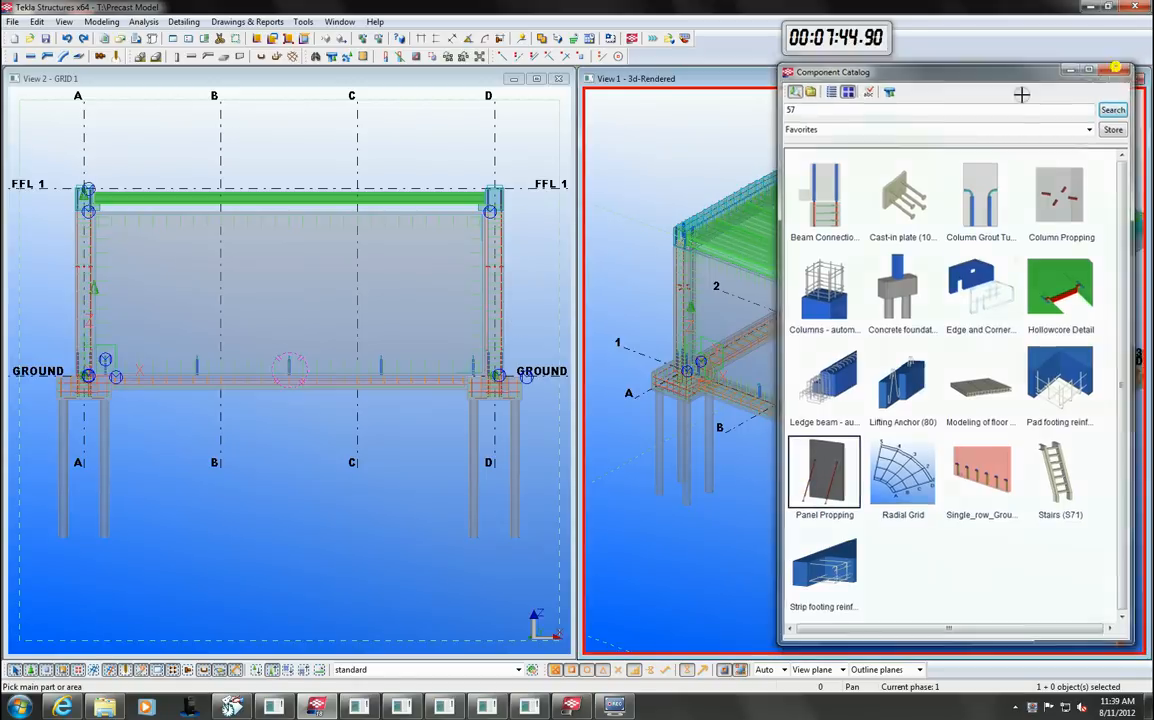
pyautogui.click(445, 218)
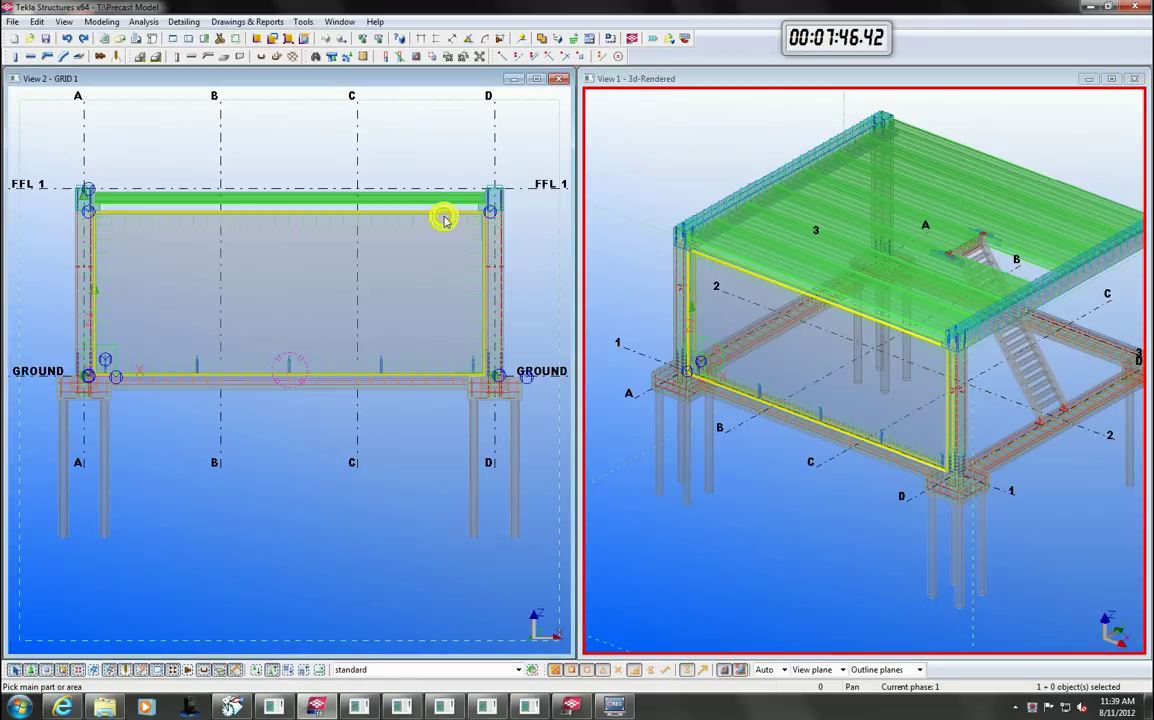
pyautogui.click(408, 157)
# - Cut a door opening through the wall panel at grid C with the polygon cut tool
pyautogui.click(415, 57)
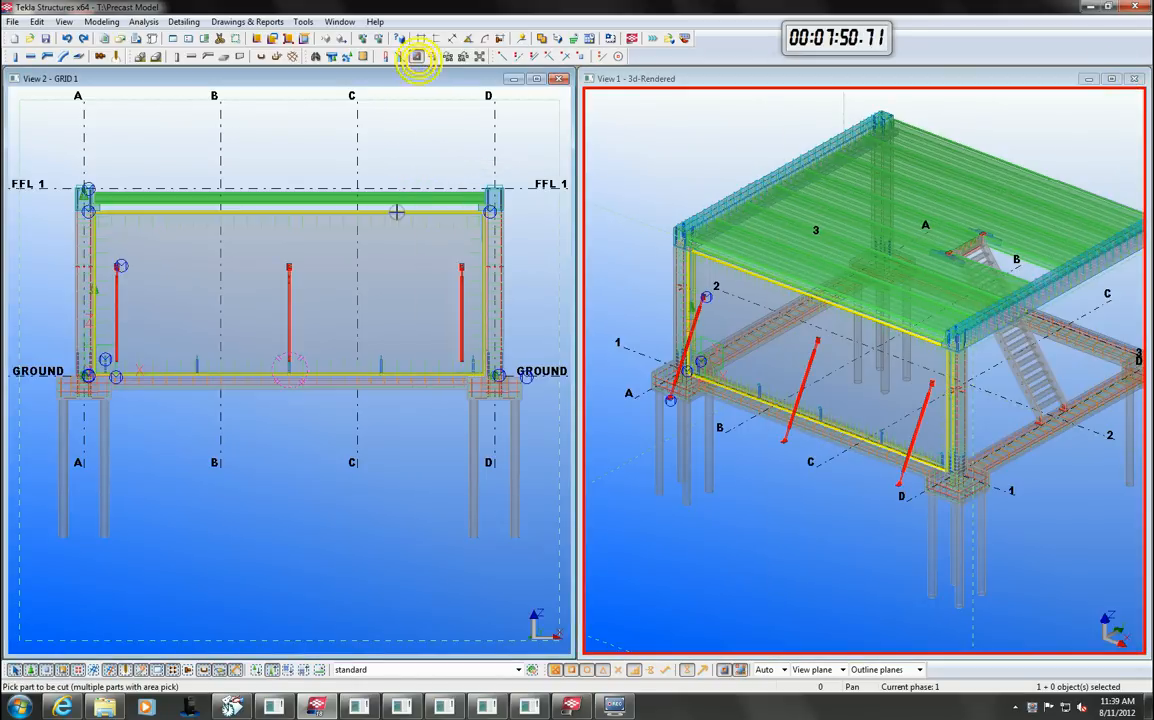
pyautogui.click(394, 211)
pyautogui.scroll(2, 355, 375)
pyautogui.click(360, 378)
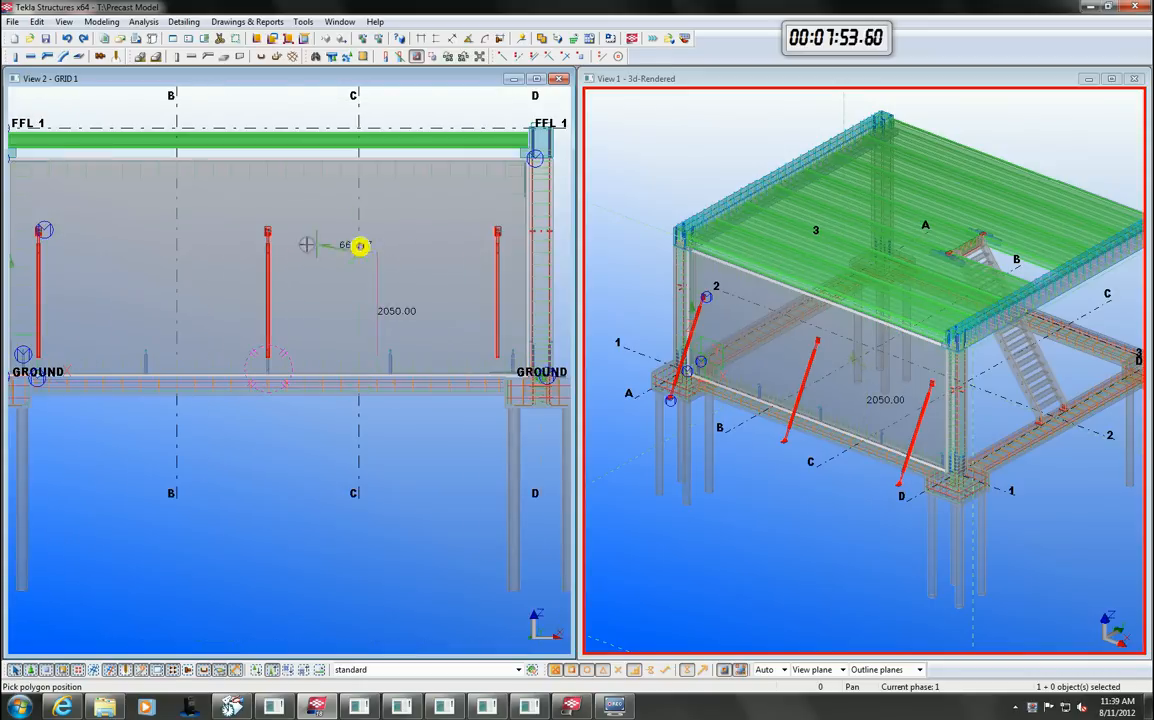
pyautogui.click(299, 248)
pyautogui.click(296, 372)
pyautogui.click(360, 371)
pyautogui.middleClick(360, 371)
# - Cut a window opening through the panel left of grid B and end the command
pyautogui.moveTo(386, 343); pyautogui.dragTo(496, 340, button='middle')
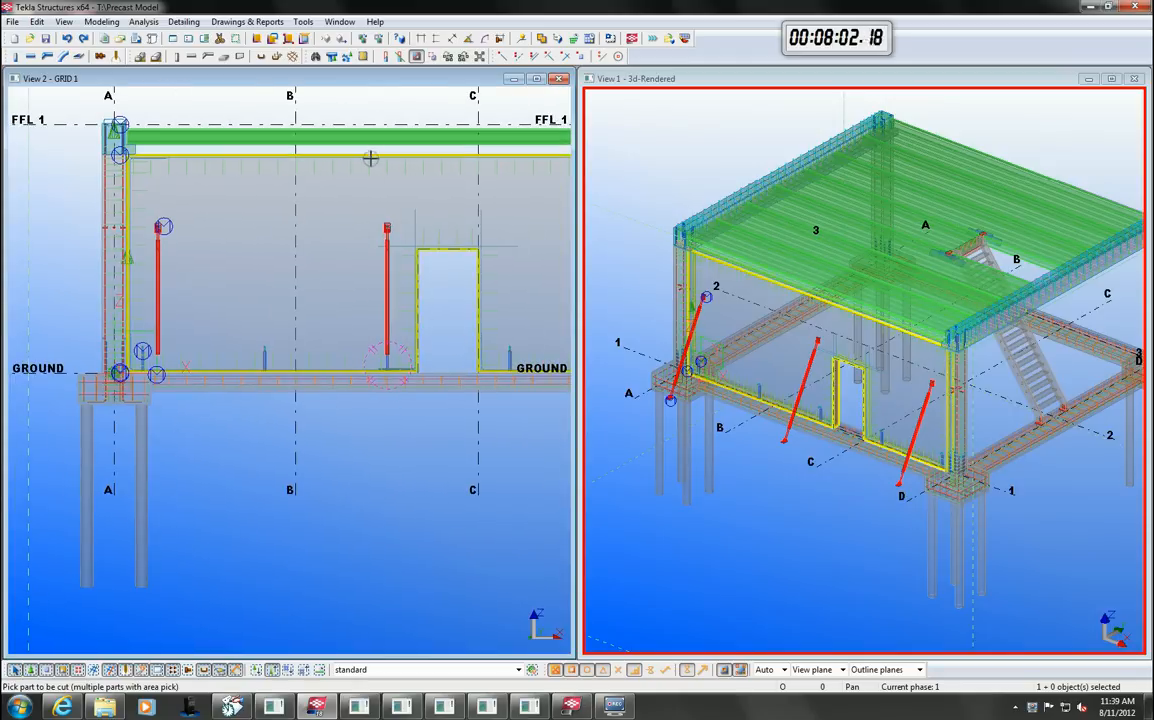
pyautogui.click(298, 248)
pyautogui.click(236, 248)
pyautogui.click(236, 280)
pyautogui.click(298, 280)
pyautogui.middleClick(298, 258)
pyautogui.rightClick(335, 226)
pyautogui.click(337, 232)
pyautogui.scroll(-2, 337, 232)
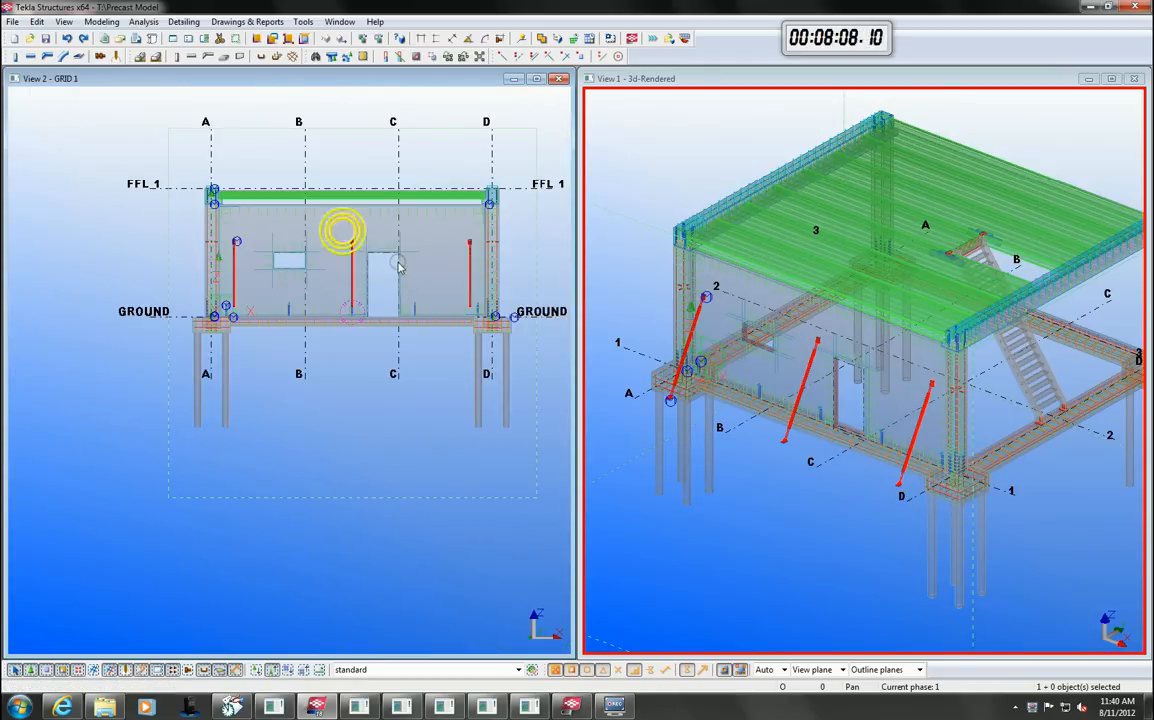
pyautogui.scroll(1, 358, 287)
# - Apply the Lifting Anchor component from the Component Catalog to the panel and renumber the model
pyautogui.hotkey('ctrl', 'f')
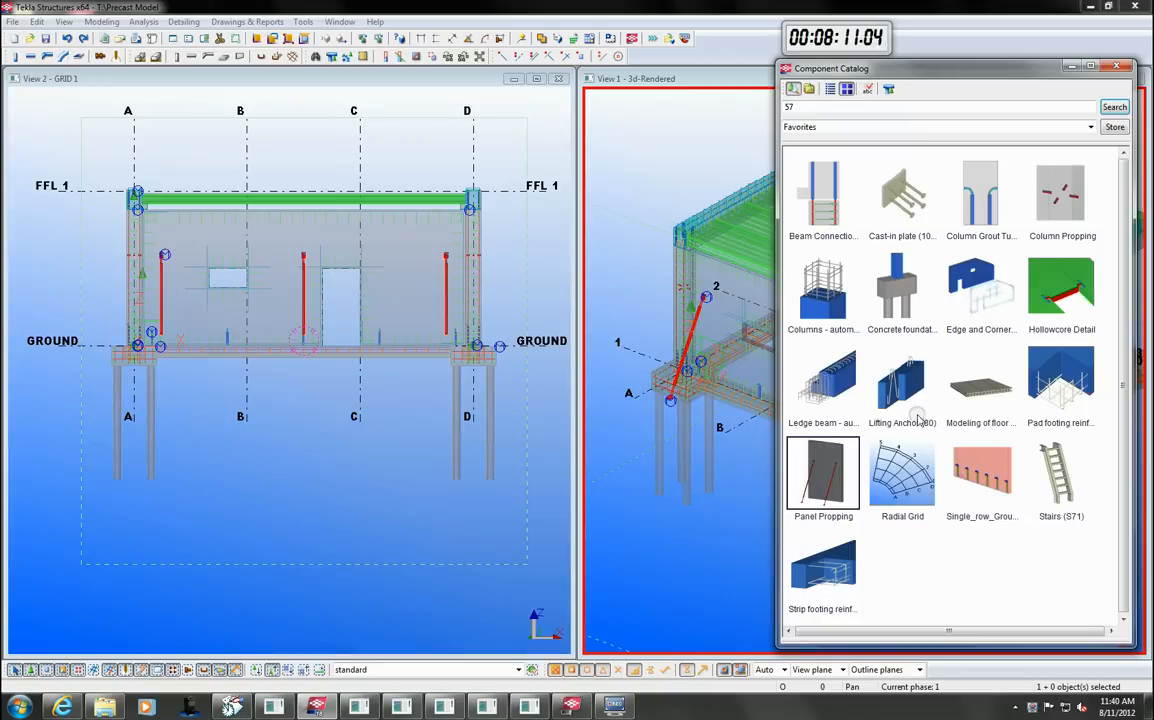
pyautogui.doubleClick(902, 380)
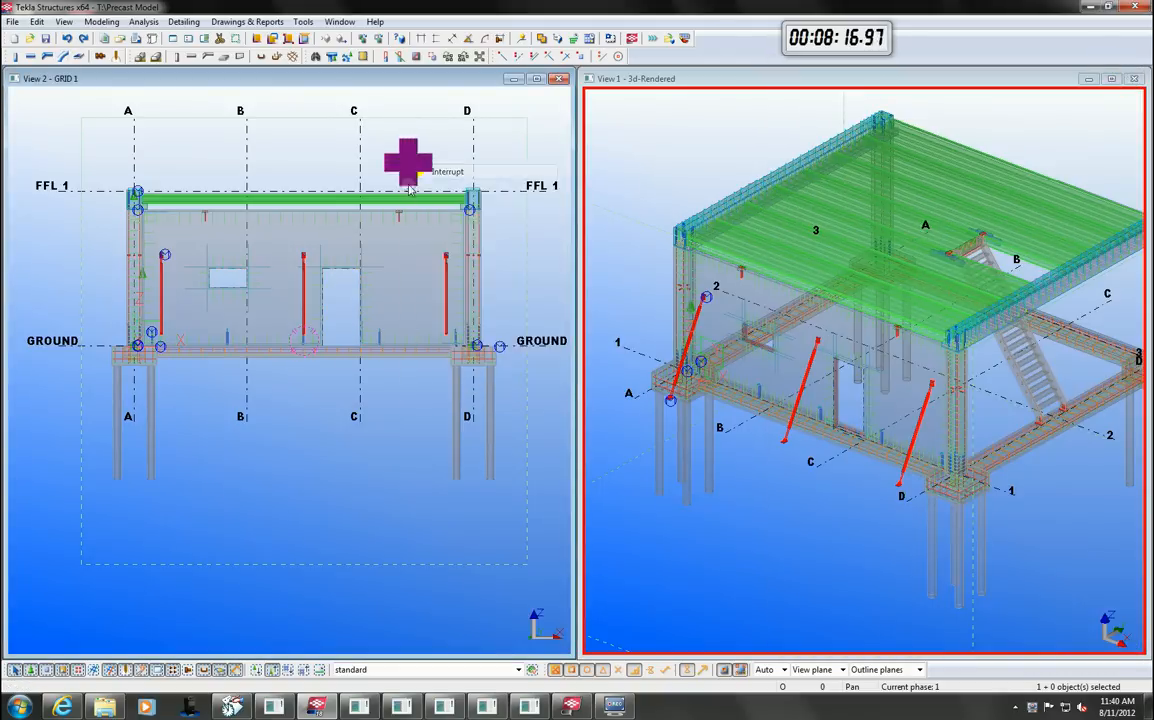
pyautogui.scroll(-2, 410, 170)
pyautogui.click(470, 38)
pyautogui.scroll(3, 405, 228)
# - Create a cast unit drawing of the panel and select the PRECAST drawing in the Drawing List
pyautogui.rightClick(397, 223)
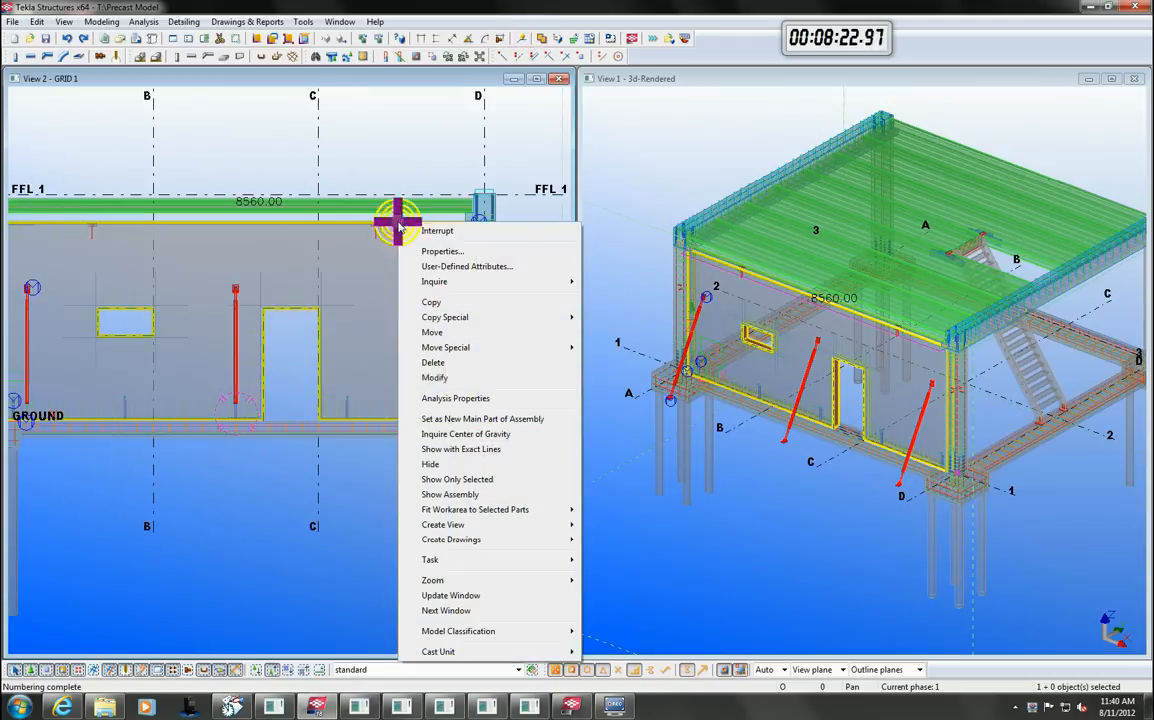
pyautogui.moveTo(451, 539)
pyautogui.click(628, 586)
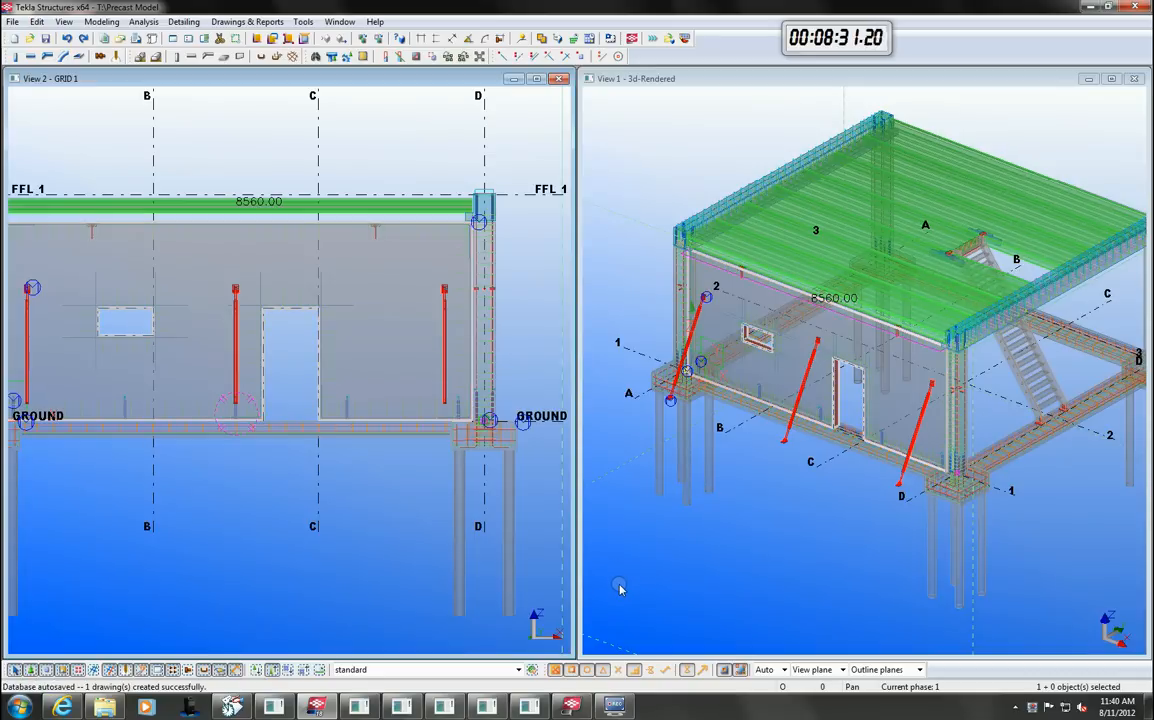
pyautogui.hotkey('ctrl', 'l')
pyautogui.click(688, 255)
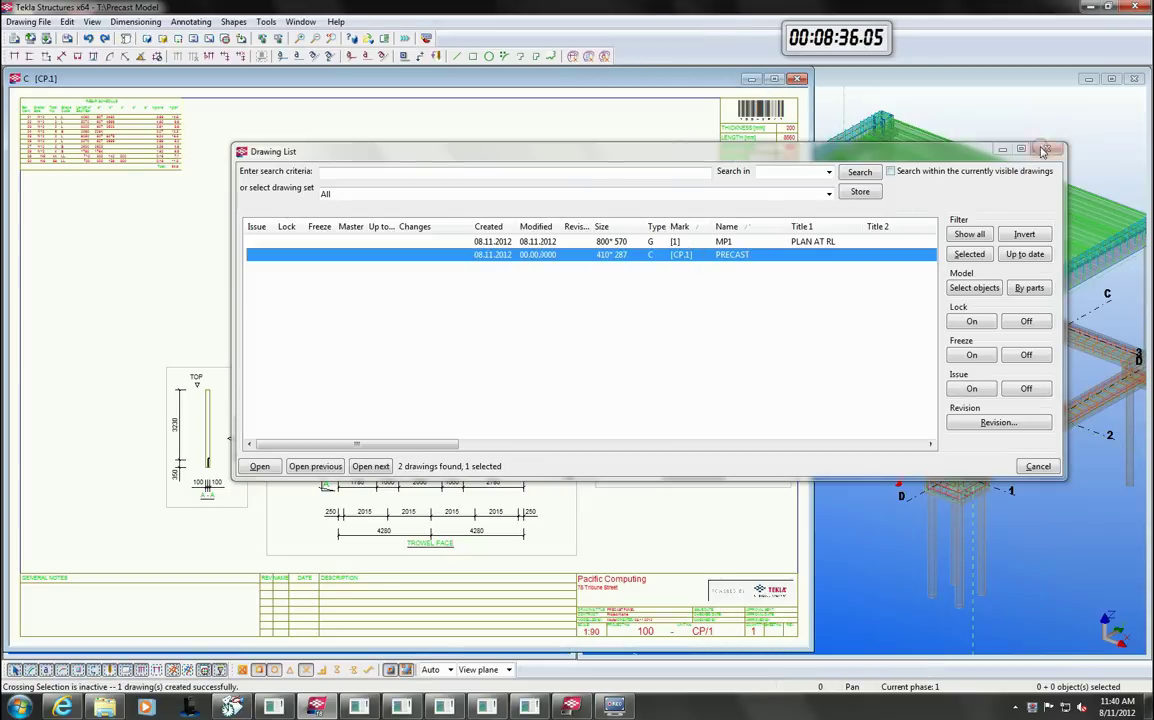
# - Review drawing CP.1, checking the left vertical, 1180/2400 and bottom dimensions
pyautogui.click(1043, 150)
pyautogui.scroll(3, 272, 375)
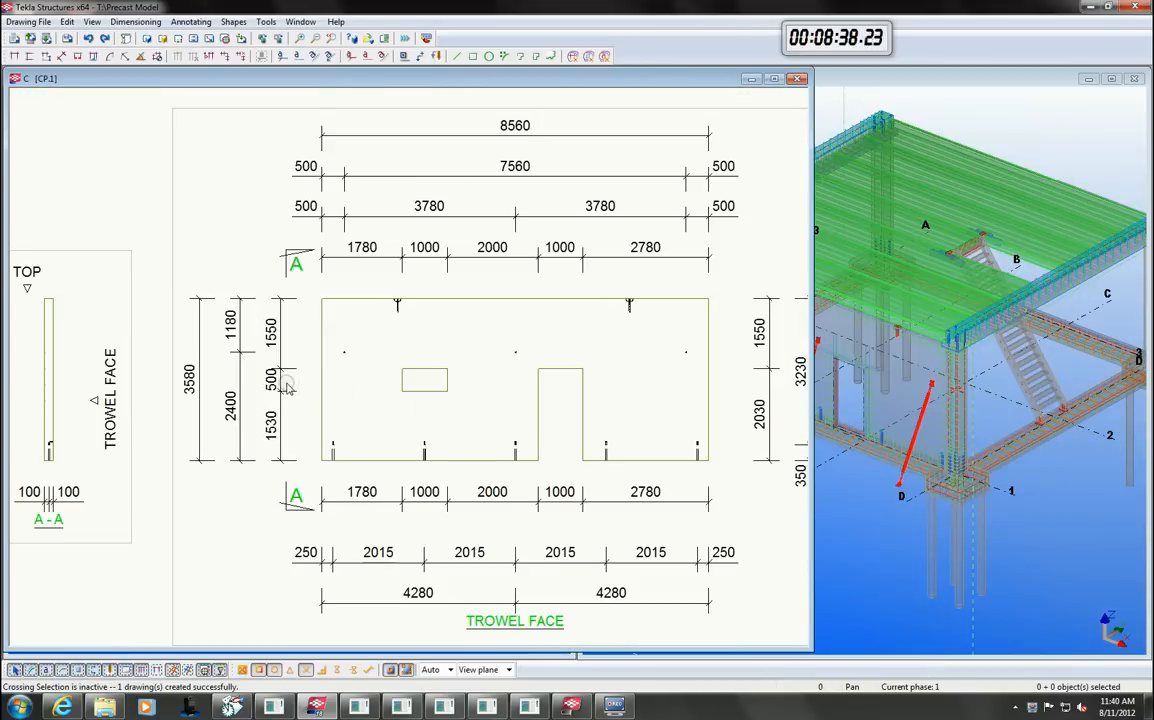
pyautogui.click(272, 375)
pyautogui.click(236, 372)
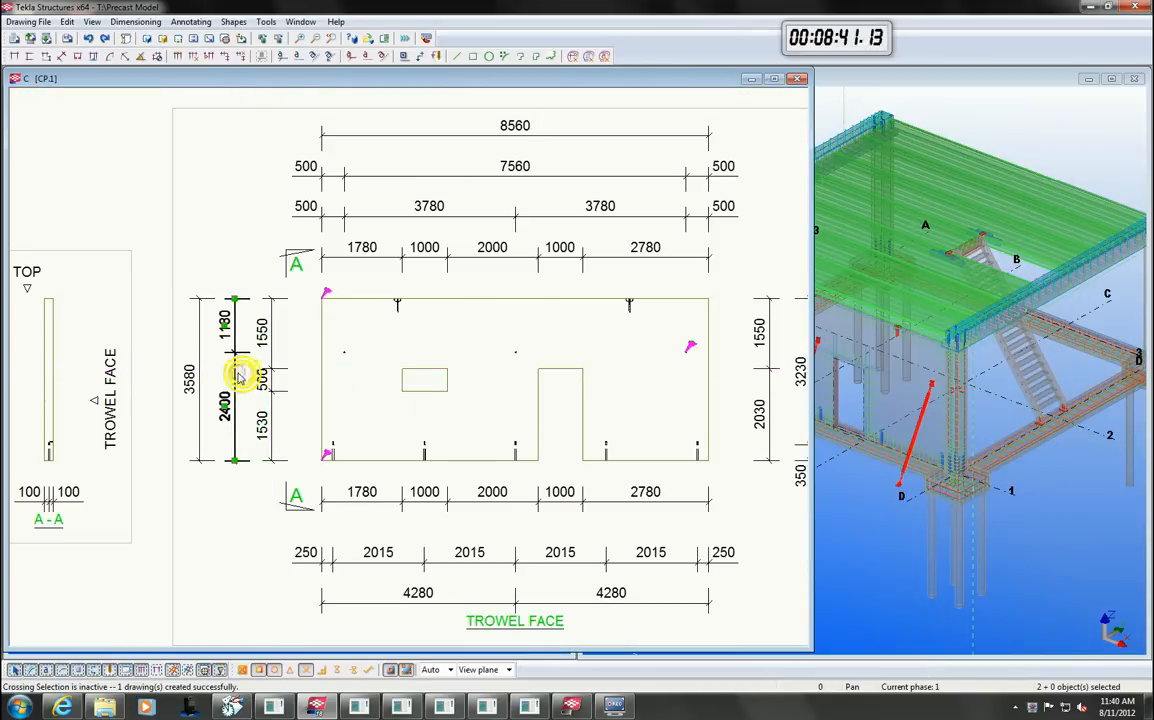
pyautogui.scroll(-1, 250, 380)
pyautogui.click(457, 467)
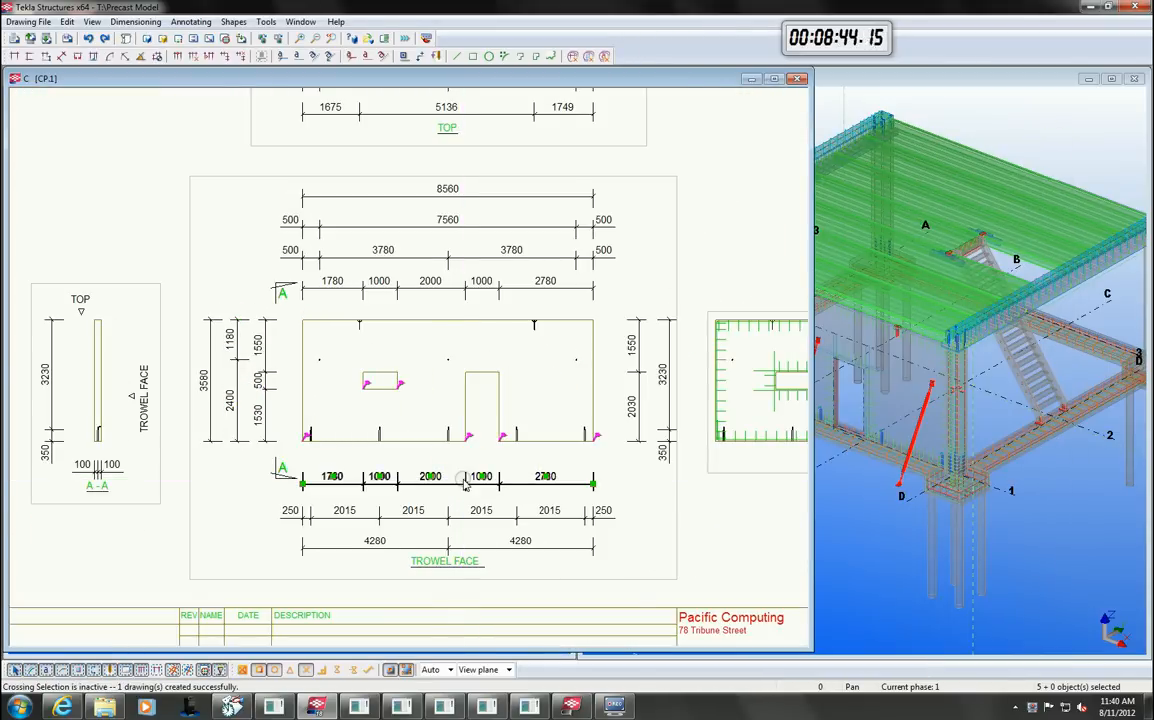
pyautogui.scroll(-2, 612, 393)
pyautogui.scroll(2, 650, 160)
pyautogui.scroll(2, 659, 148)
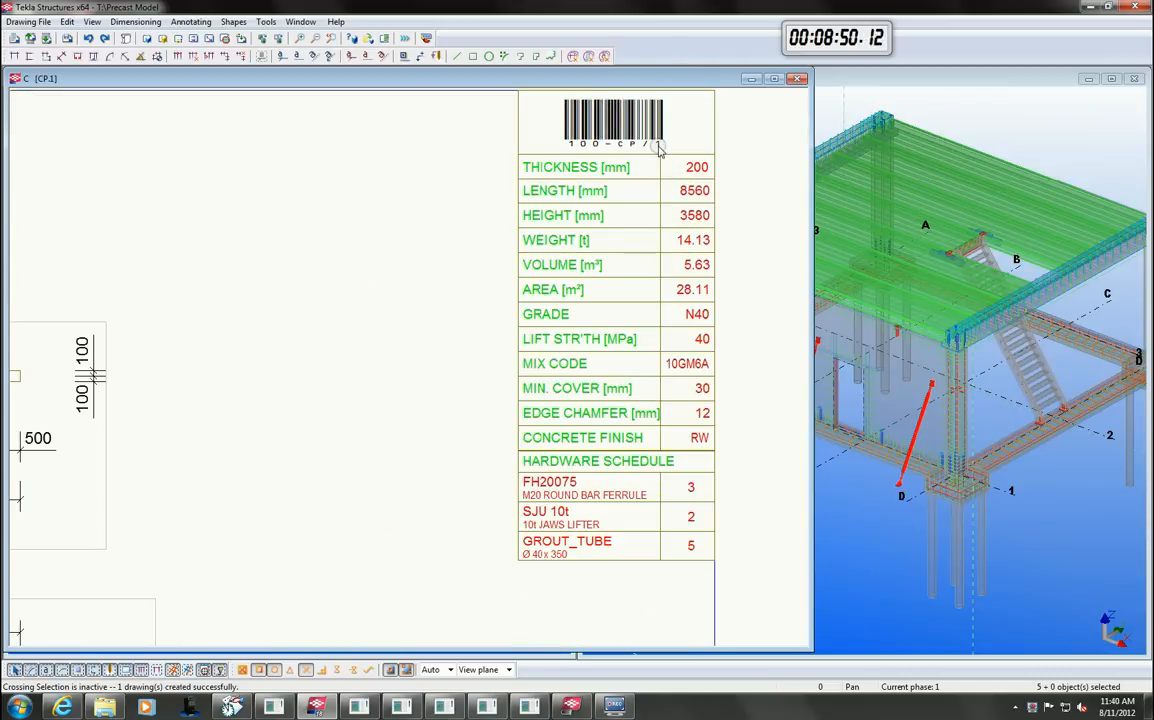
pyautogui.scroll(1, 659, 148)
pyautogui.scroll(-1, 652, 440)
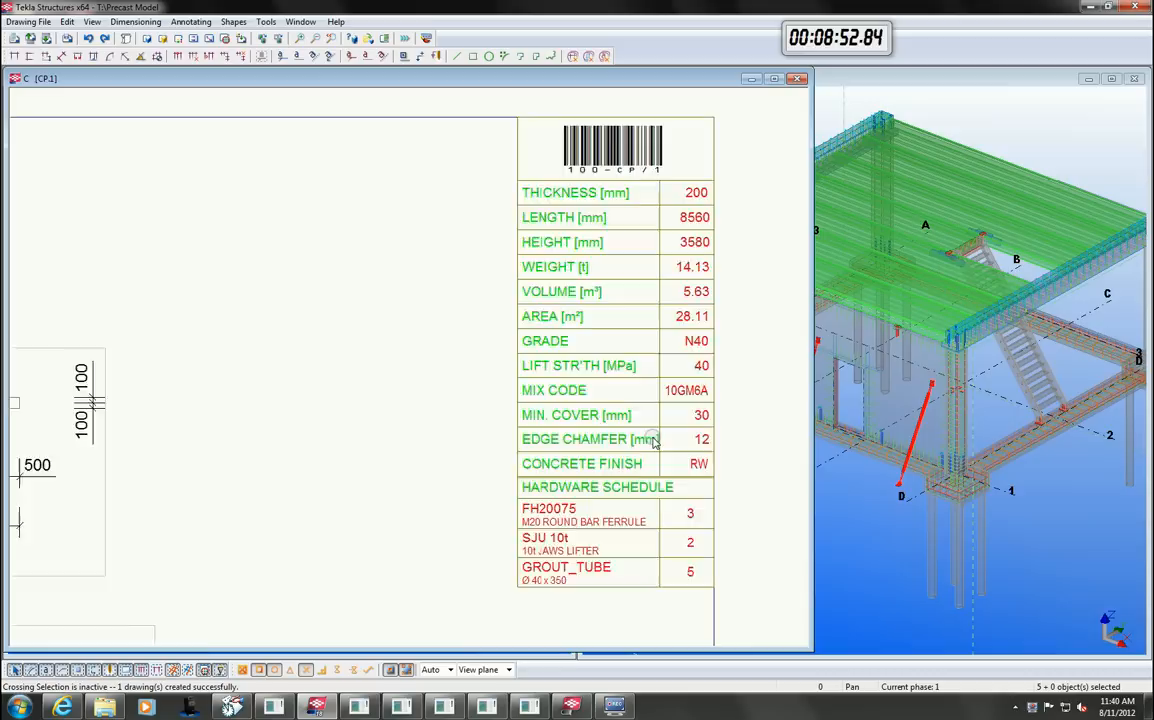
pyautogui.scroll(-2, 477, 464)
pyautogui.scroll(-2, 300, 330)
pyautogui.scroll(2, 228, 284)
pyautogui.scroll(2, 228, 284)
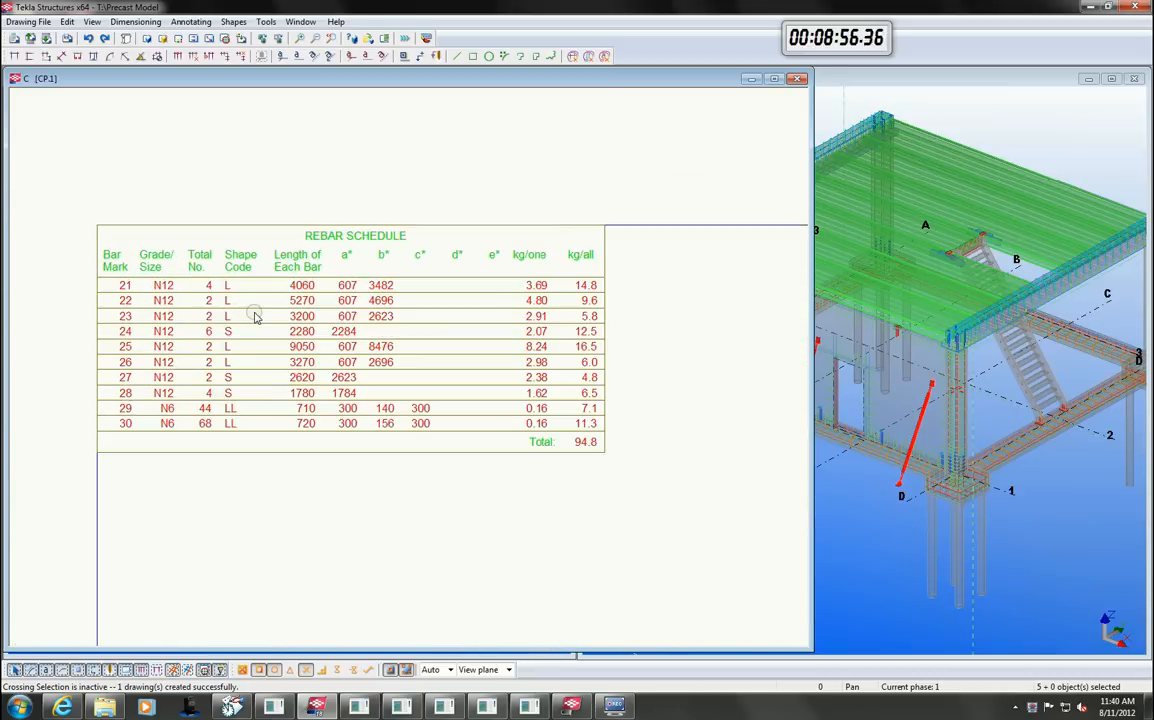
pyautogui.scroll(-2, 255, 317)
pyautogui.scroll(-2, 256, 318)
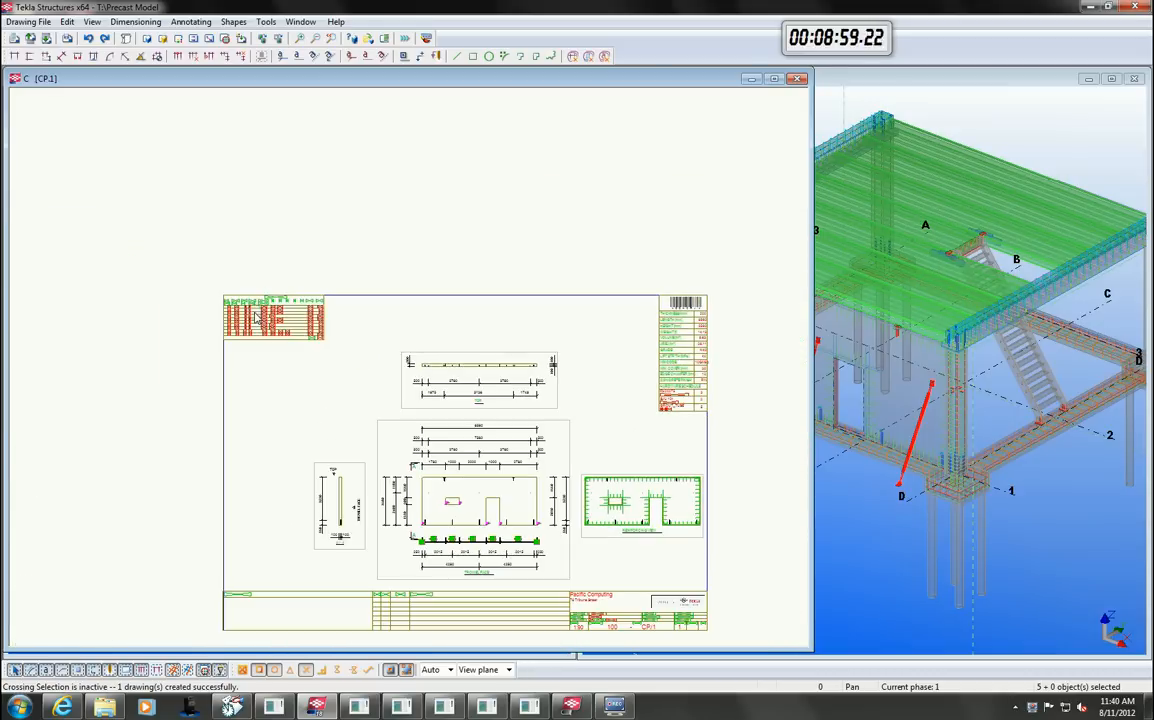
# - Close the drawing keeping changes and select the window opening's two top corner points
pyautogui.click(798, 80)
pyautogui.click(378, 343)
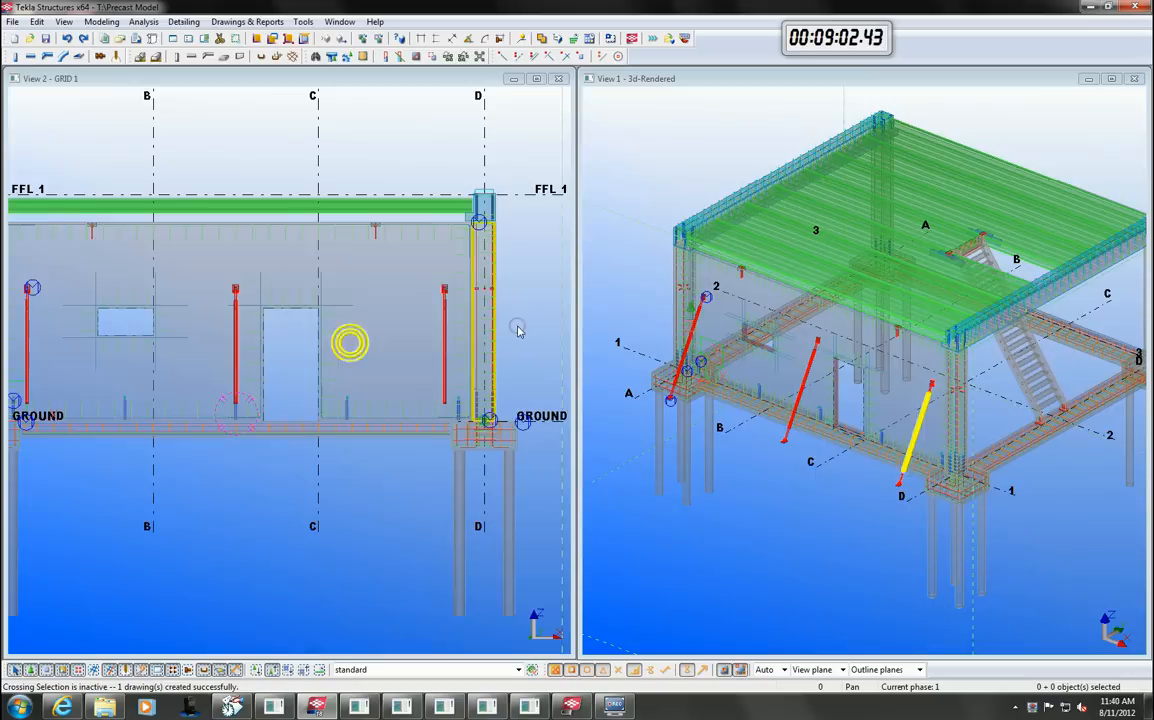
pyautogui.scroll(1, 306, 415)
pyautogui.click(174, 334)
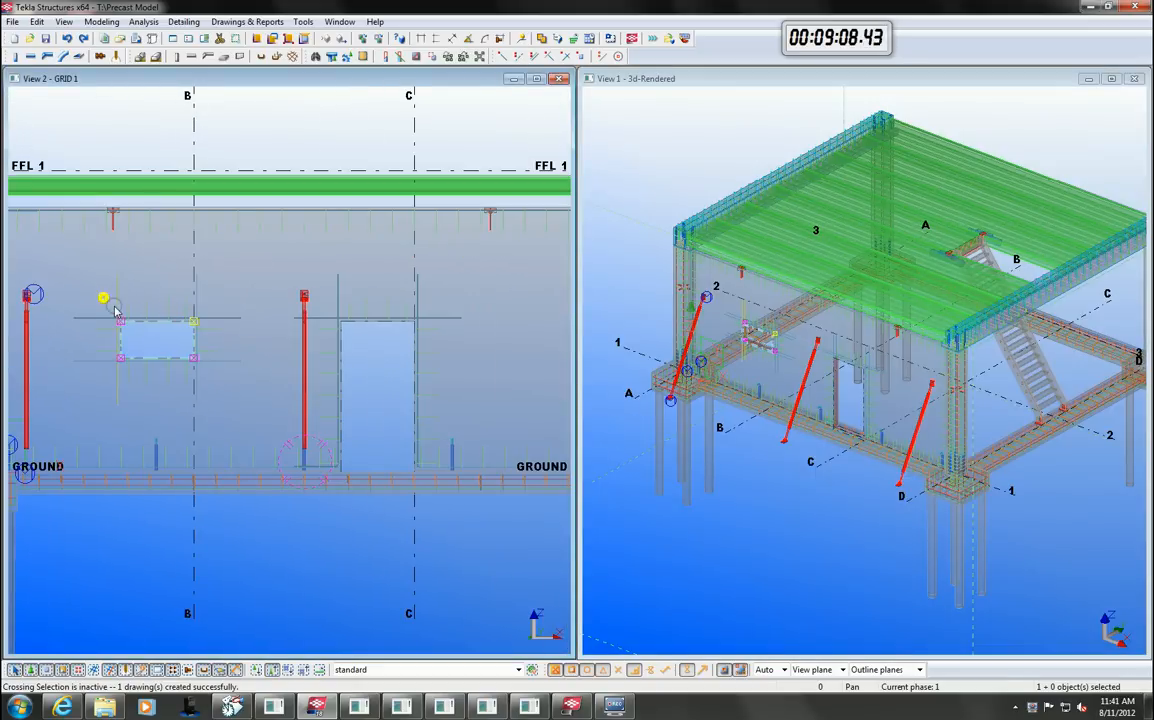
pyautogui.moveTo(116, 313); pyautogui.dragTo(214, 338)
# - Move the opening's top corners 200 upward with Move Special > Linear (dZ 200)
pyautogui.rightClick(215, 245)
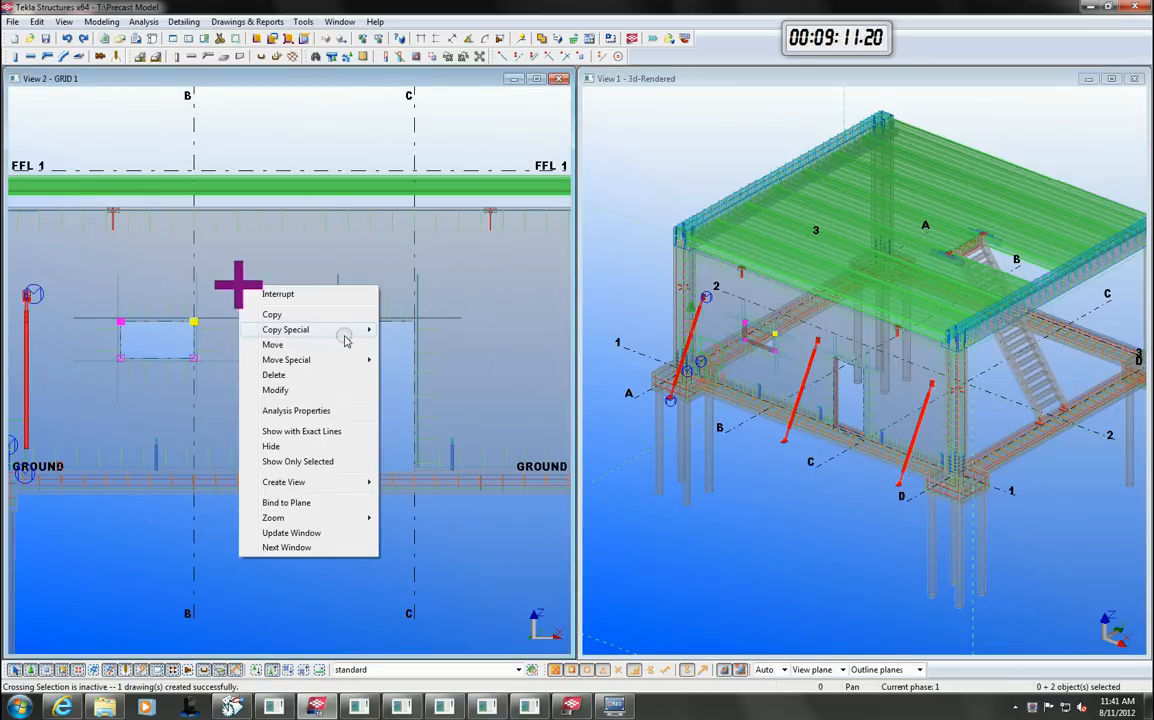
pyautogui.click(400, 360)
pyautogui.click(166, 205)
pyautogui.write('200')
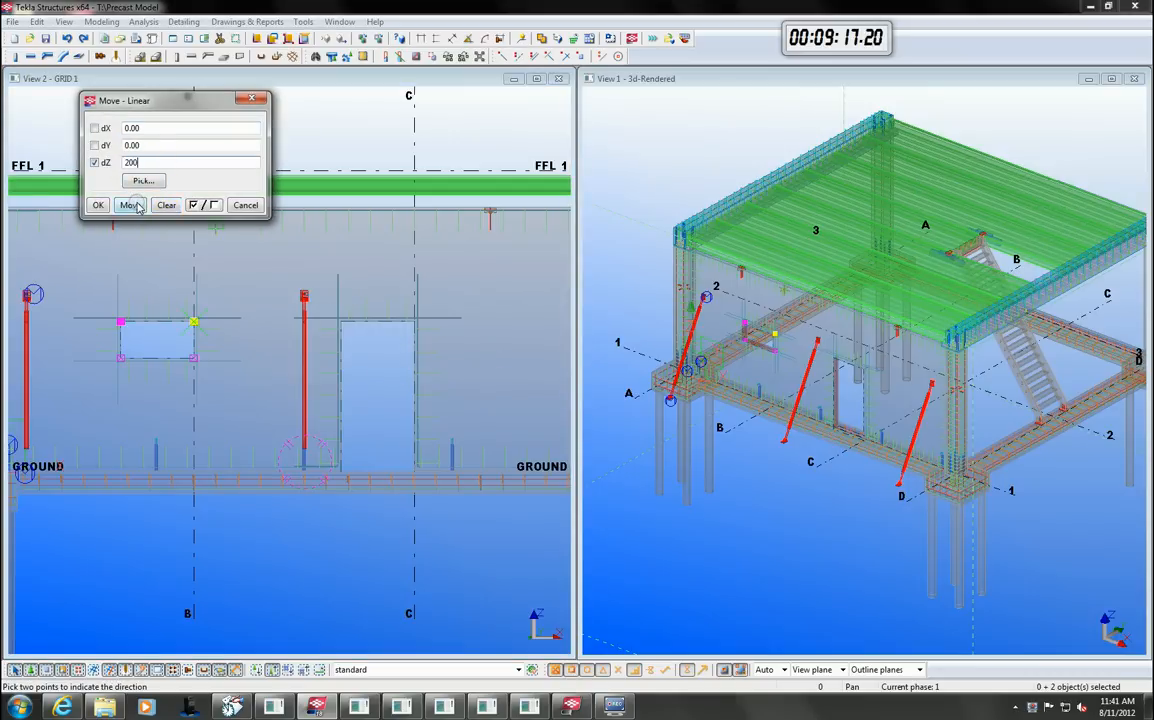
pyautogui.click(134, 204)
pyautogui.click(251, 101)
pyautogui.click(317, 121)
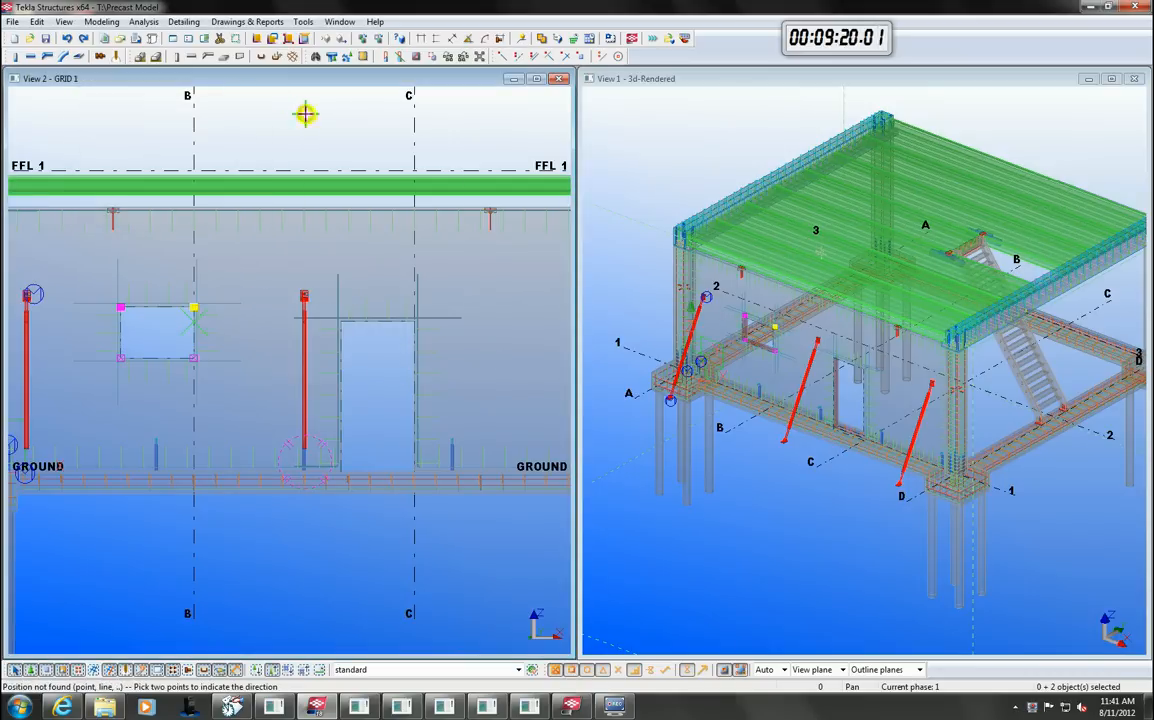
# - Renumber the model and update the outdated drawing CP.1 from the Drawing List
pyautogui.click(503, 131)
pyautogui.hotkey('ctrl', 'l')
pyautogui.click(540, 255)
pyautogui.click(322, 468)
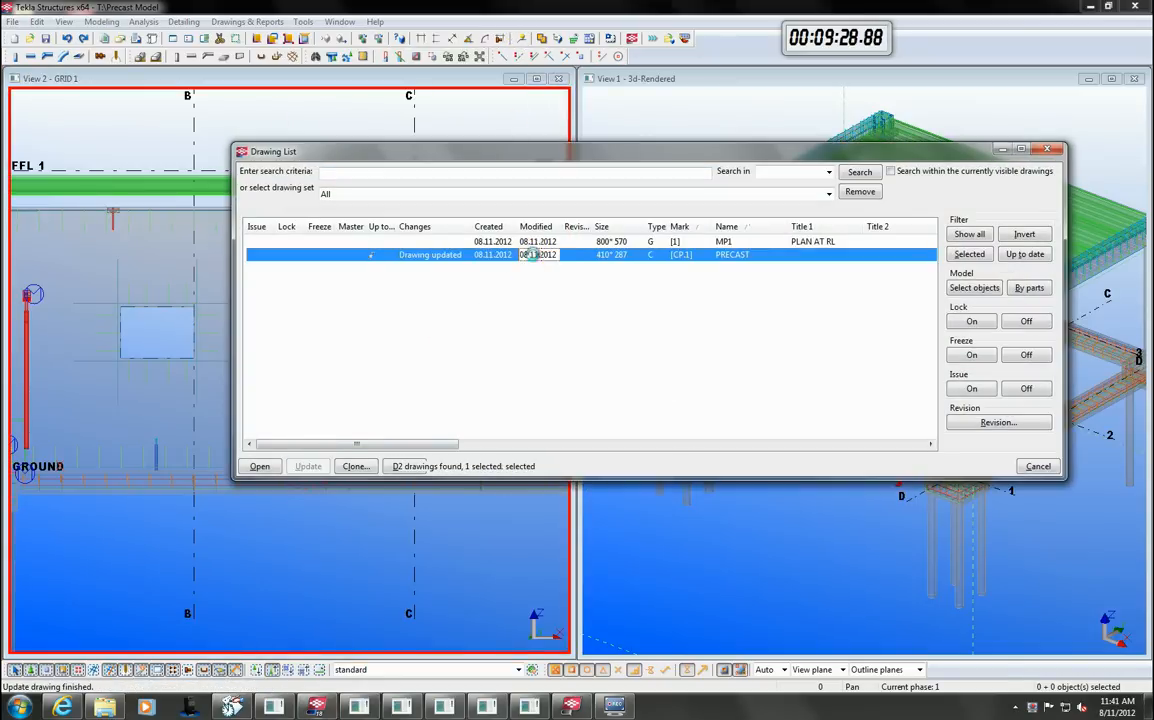
# - Check the raised opening in CP.1, close it keeping changes and maximize the 3D model view
pyautogui.doubleClick(536, 256)
pyautogui.scroll(3, 358, 405)
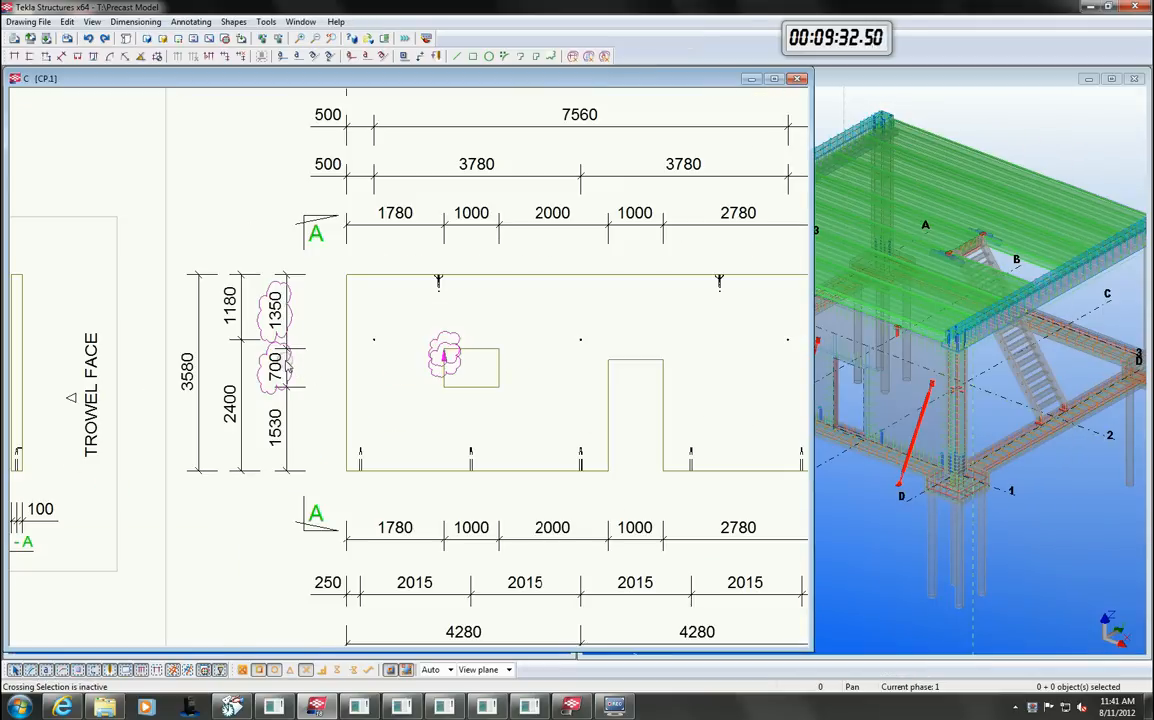
pyautogui.click(280, 350)
pyautogui.scroll(-1, 313, 369)
pyautogui.scroll(-1, 313, 369)
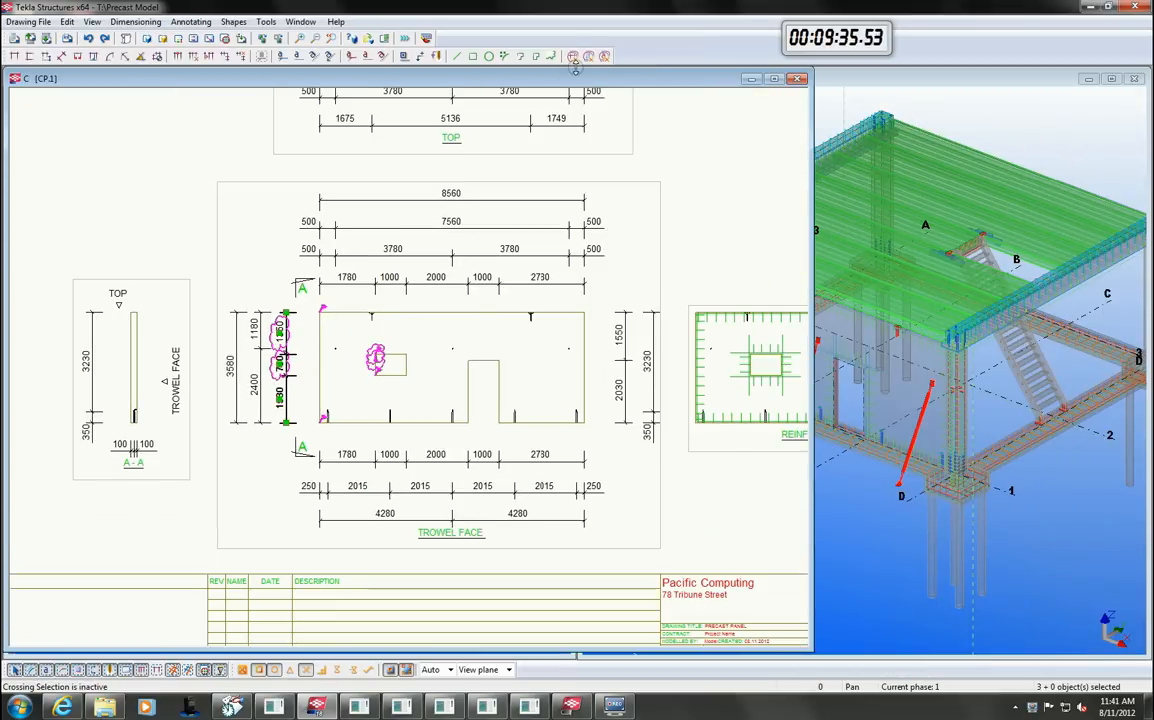
pyautogui.scroll(-2, 695, 232)
pyautogui.click(797, 78)
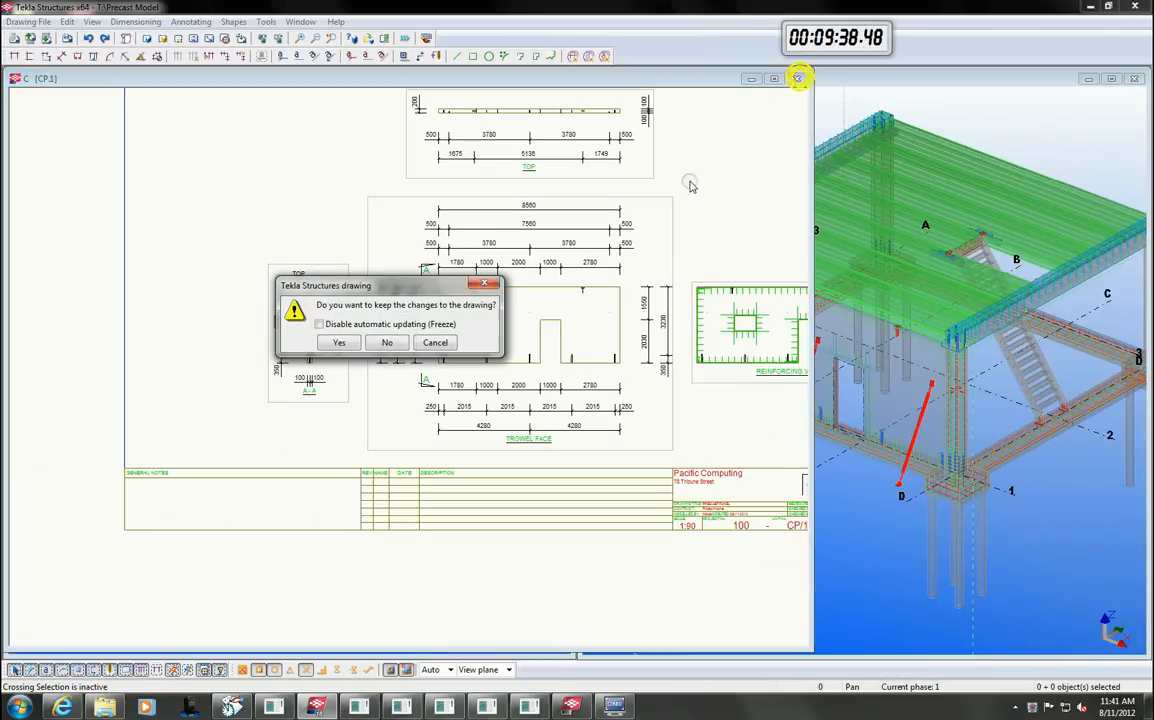
pyautogui.click(346, 343)
pyautogui.click(556, 80)
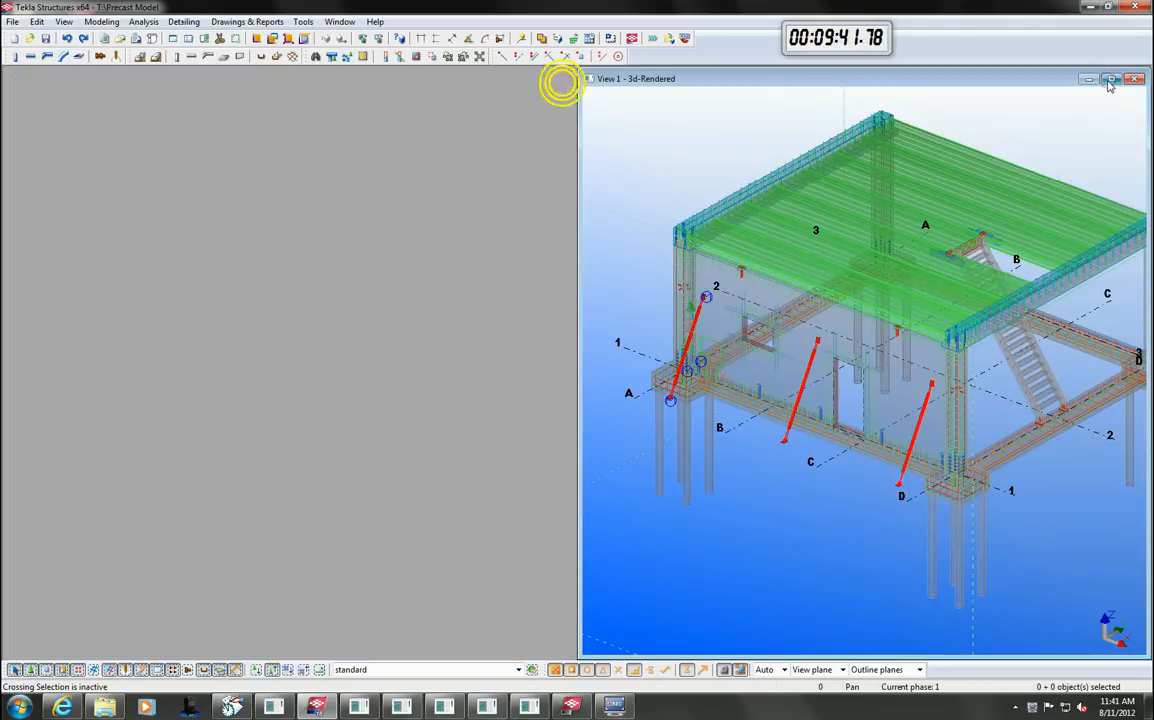
pyautogui.click(1106, 80)
# - Create the Rebar_Schedule.html report for the whole model, replacing the existing file
pyautogui.hotkey('ctrl', 'b')
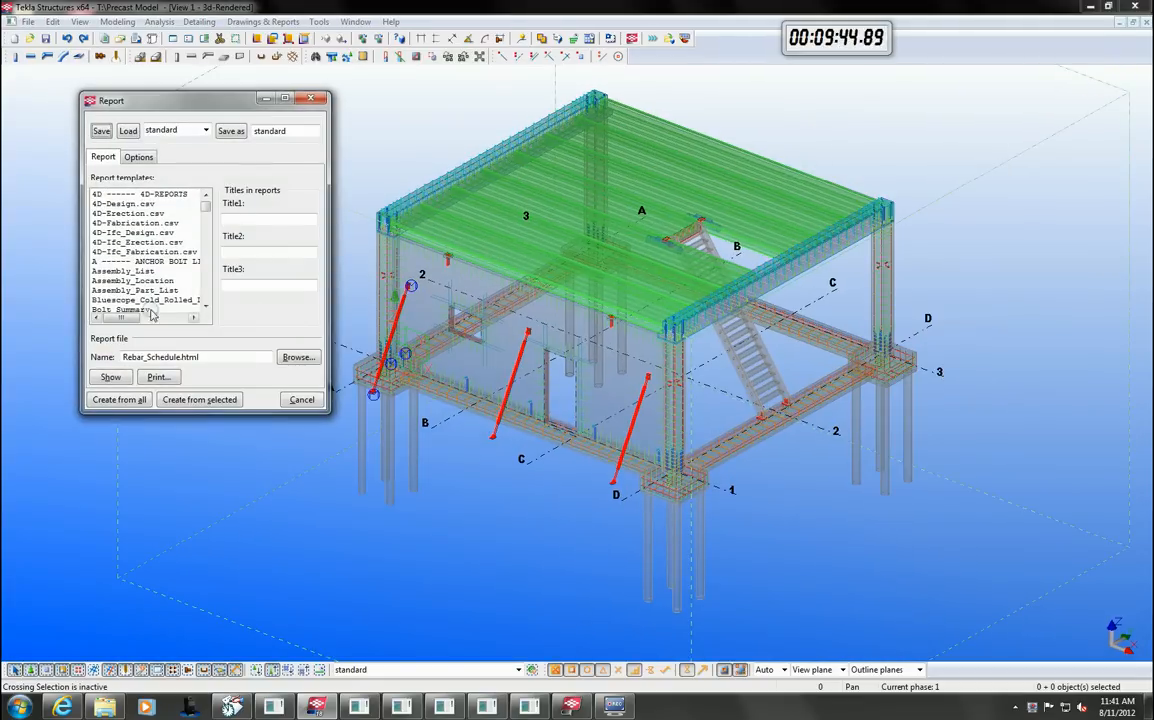
pyautogui.click(150, 290)
pyautogui.scroll(-2, 157, 305)
pyautogui.scroll(-2, 205, 311)
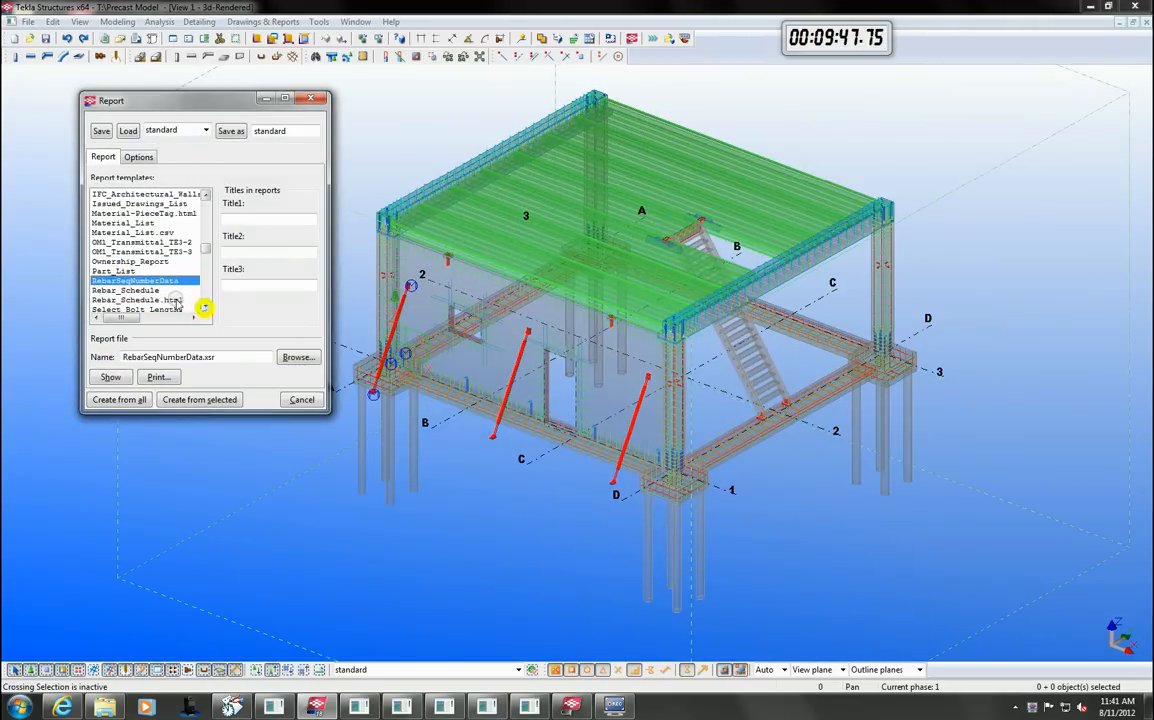
pyautogui.click(190, 300)
pyautogui.click(131, 401)
pyautogui.click(555, 362)
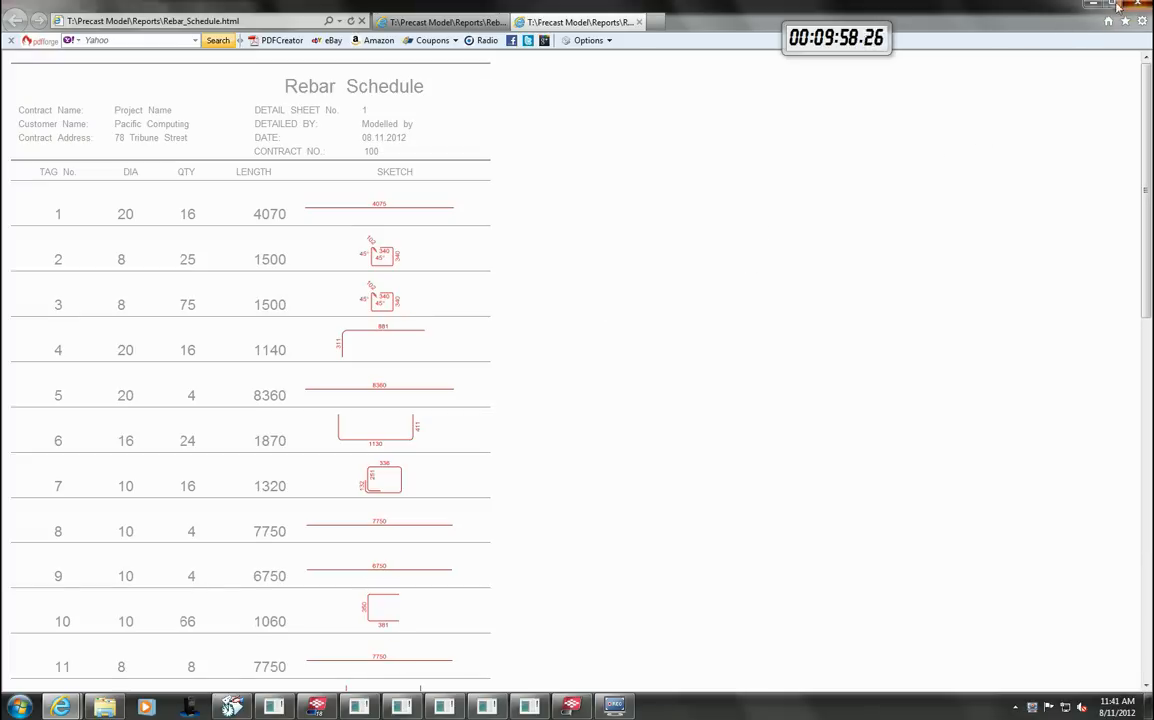
# - Read the Rebar Schedule in the browser and close the browser window
pyautogui.click(1069, 98)
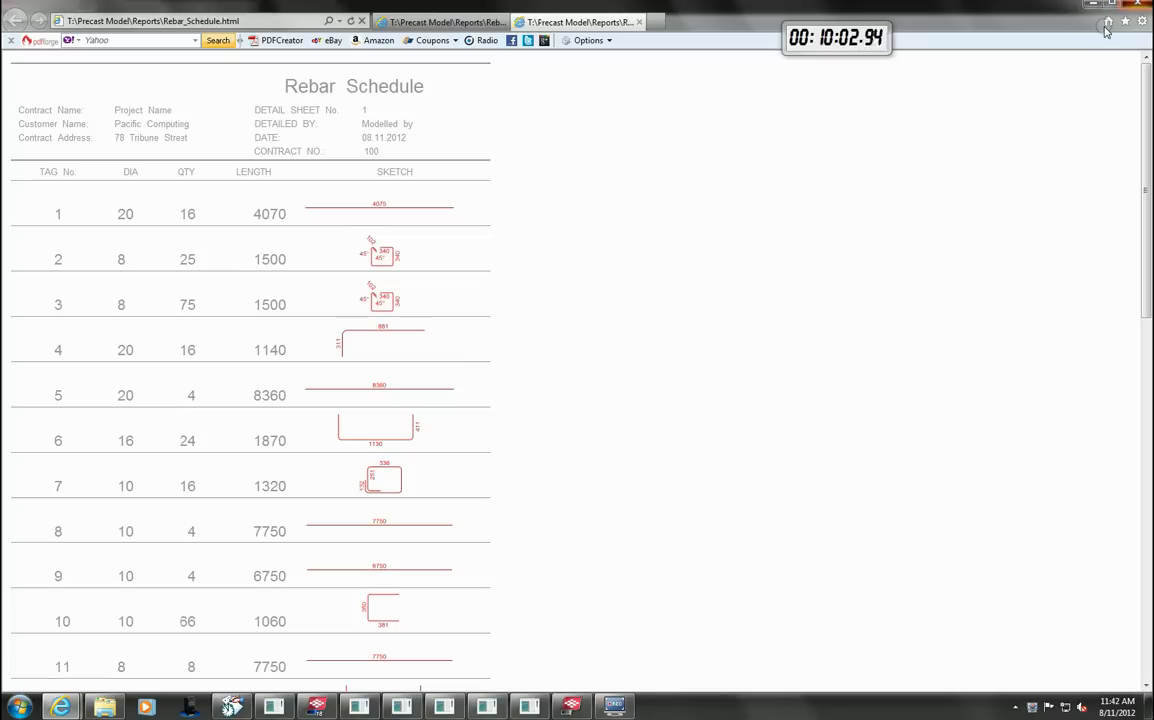
pyautogui.click(1140, 6)
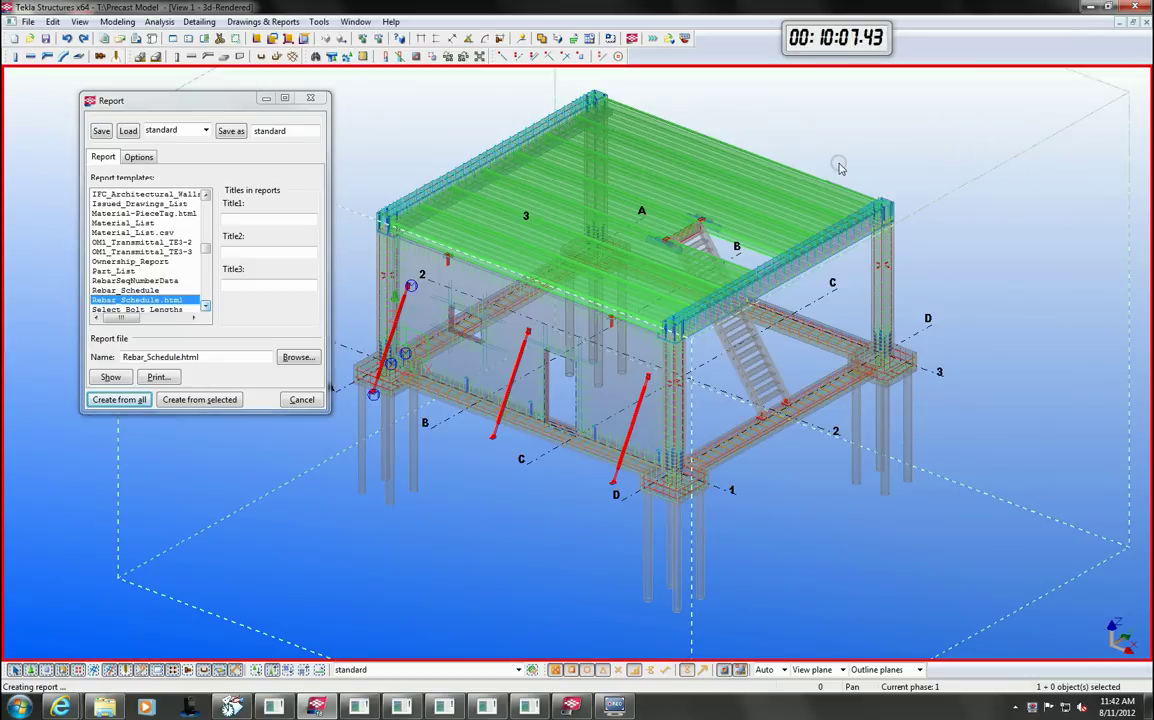
# - Close the report dialog and start a general arrangement drawing from the 3D model view
pyautogui.click(755, 148)
pyautogui.scroll(-3, 700, 210)
pyautogui.moveTo(820, 268); pyautogui.dragTo(815, 290, button='middle')
pyautogui.rightClick(845, 233)
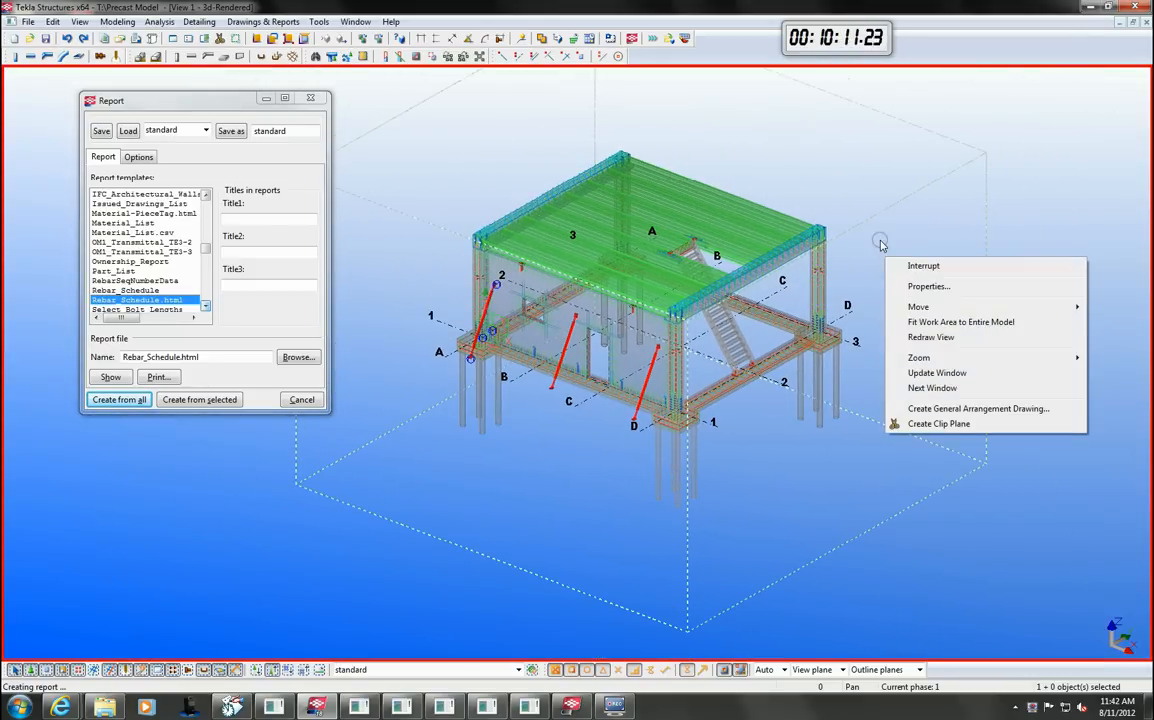
pyautogui.press('Escape')
pyautogui.click(310, 98)
pyautogui.rightClick(889, 250)
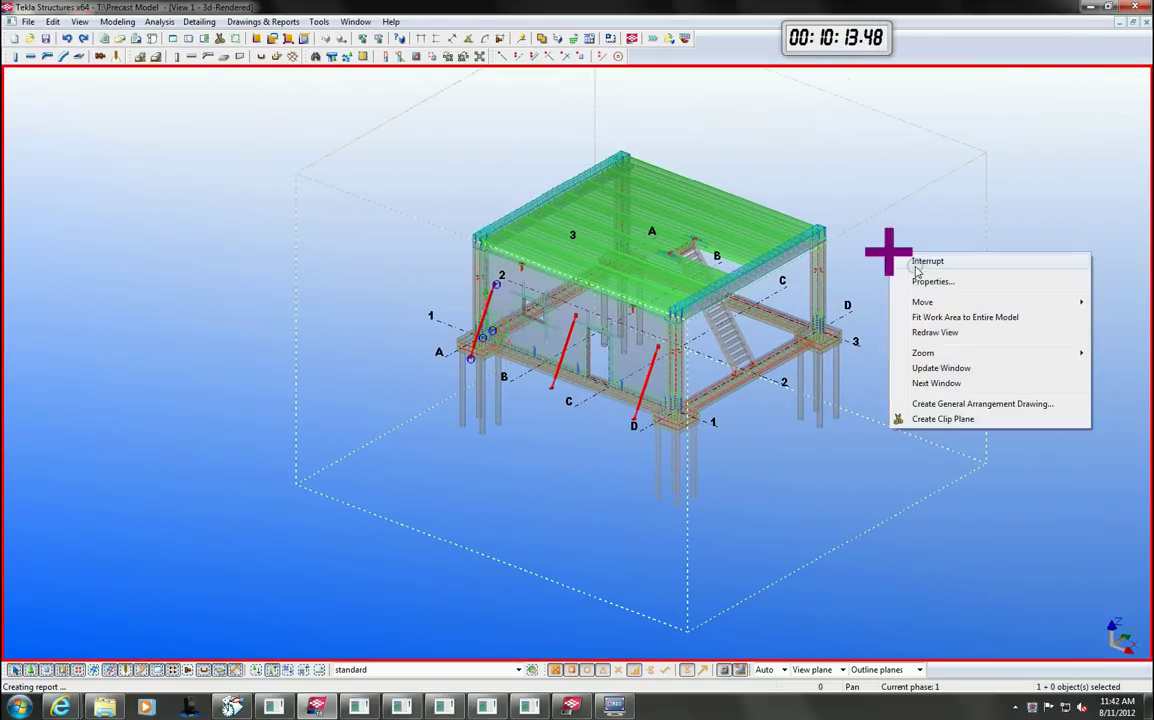
pyautogui.click(960, 404)
# - Create the GA drawing with 3d-Rendered, GRID 1 and PLAN GROUND views, opening it when done
pyautogui.keyDown('ctrl'); pyautogui.click(130, 214); pyautogui.keyUp('ctrl')
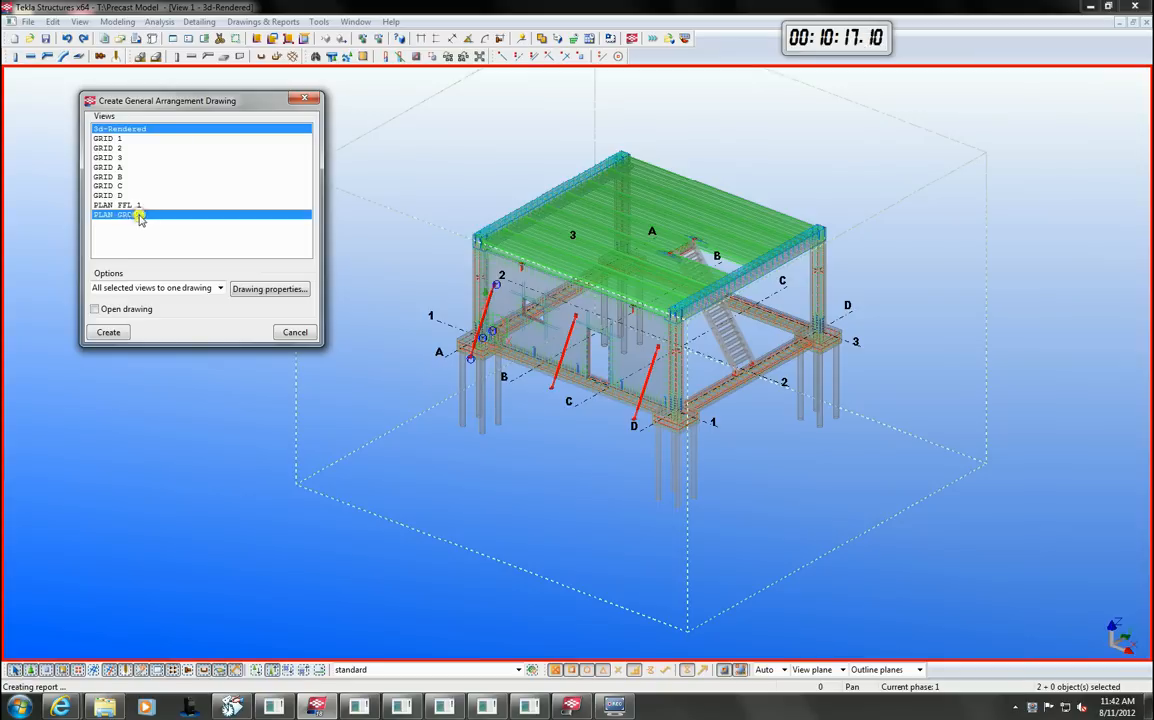
pyautogui.keyDown('ctrl'); pyautogui.click(110, 138); pyautogui.keyUp('ctrl')
pyautogui.click(95, 309)
pyautogui.click(110, 332)
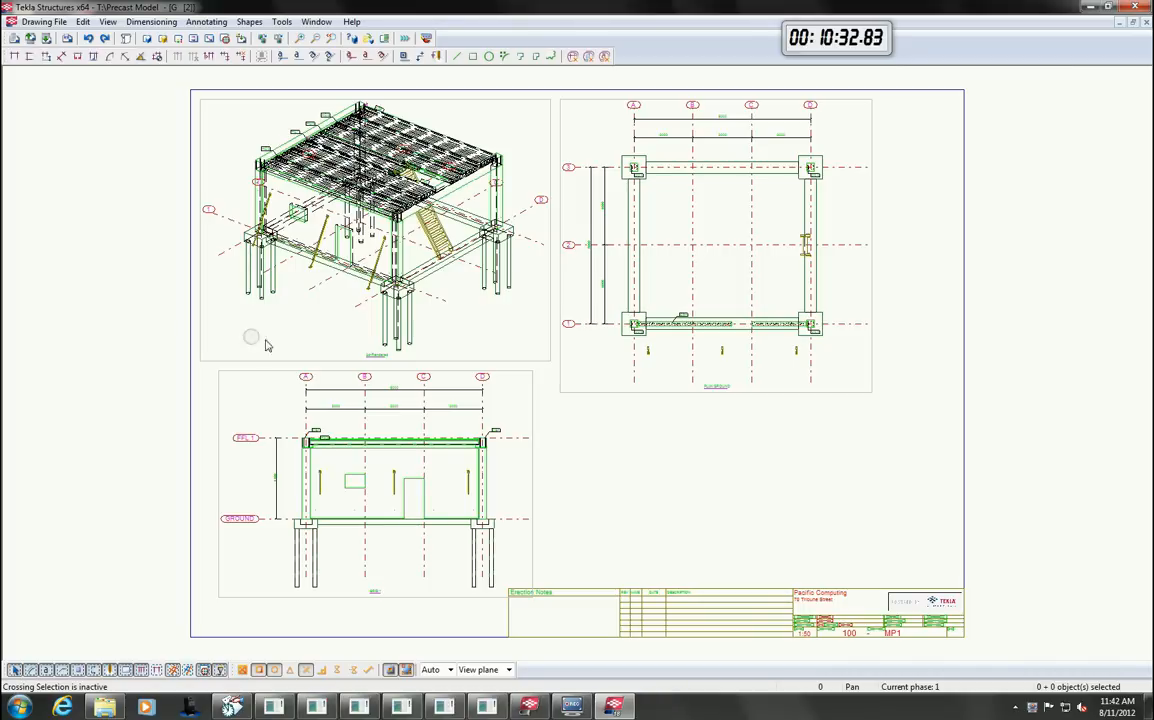
# - Load the Shaded_3D_View settings into the drawing's 3D view and apply them
pyautogui.doubleClick(530, 362)
pyautogui.click(998, 71)
pyautogui.click(900, 196)
pyautogui.click(844, 72)
pyautogui.click(920, 511)
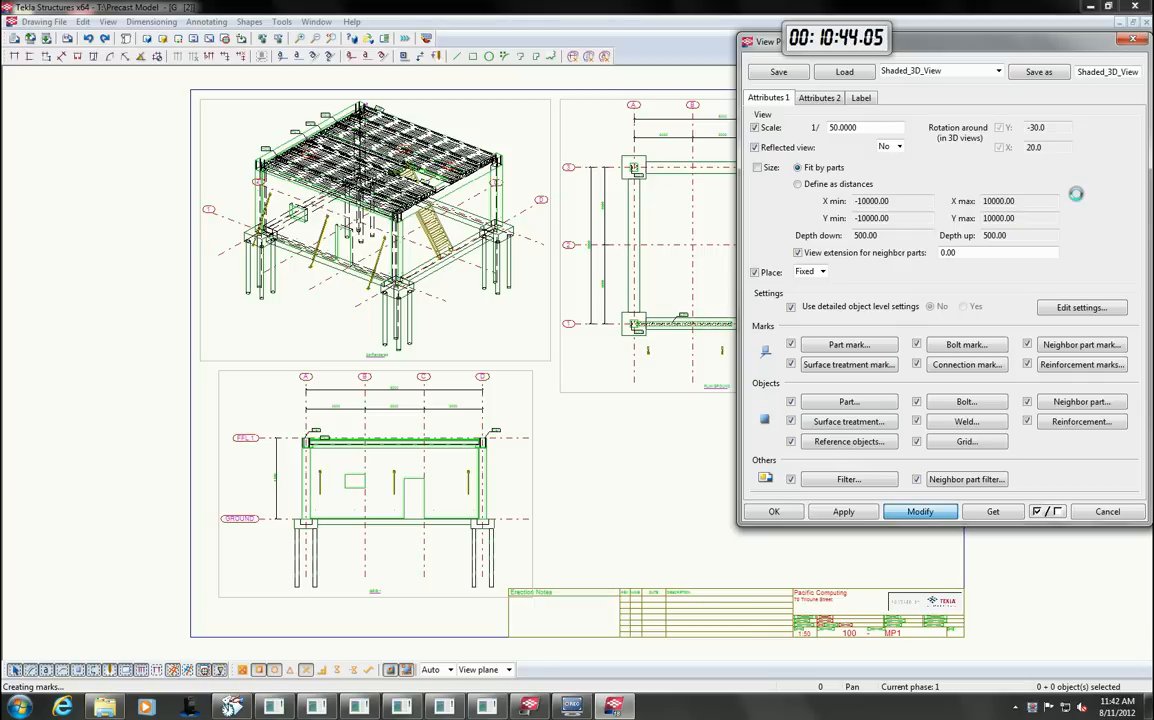
pyautogui.click(1132, 38)
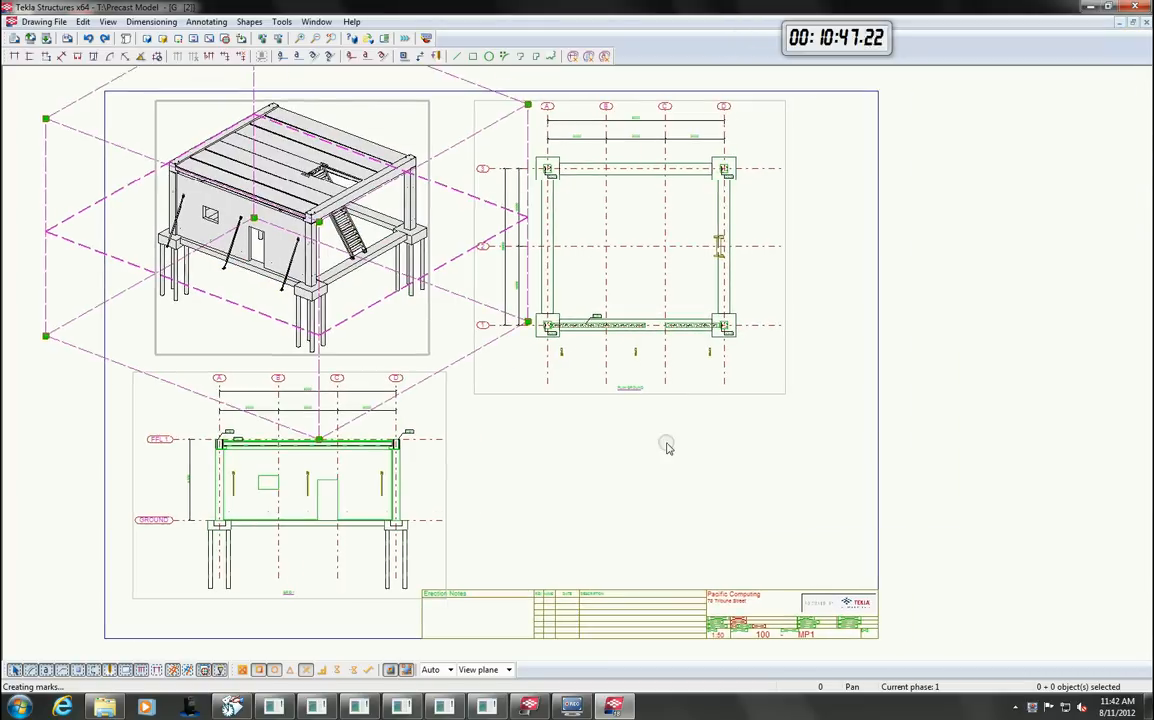
# - Close the arrangement drawing keeping its changes
pyautogui.click(1146, 21)
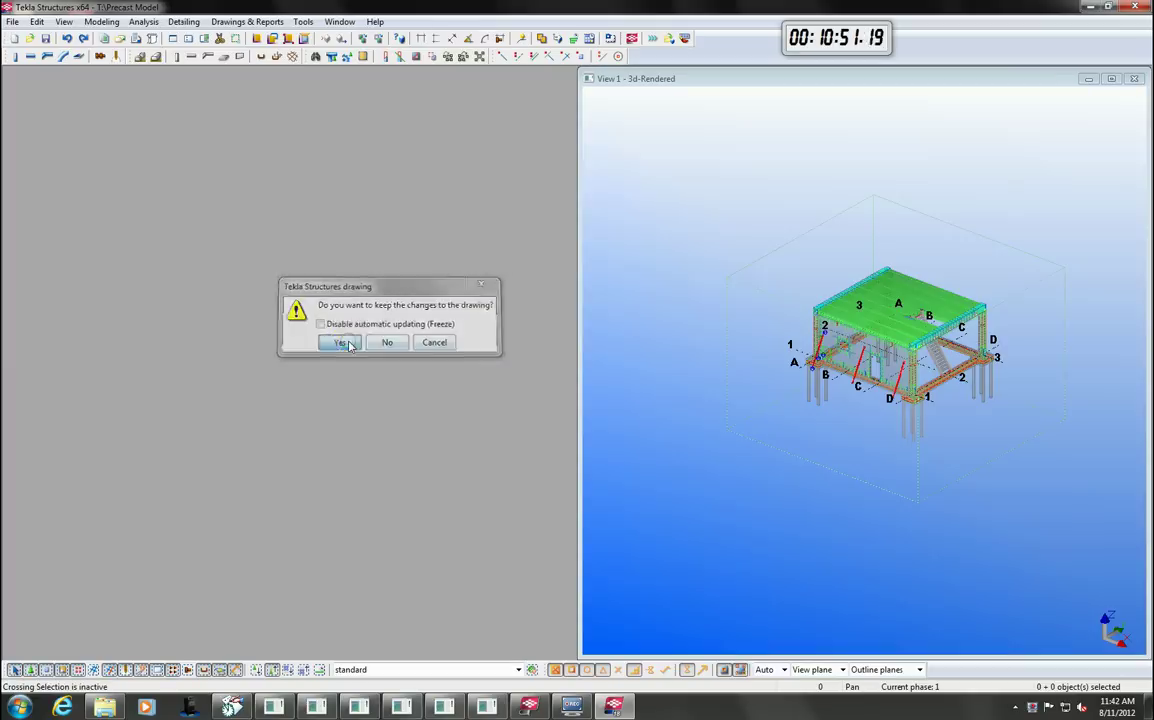
pyautogui.click(341, 343)
# - Publish the model to Tekla BIMsight with reinforcements and grid included
pyautogui.click(1110, 78)
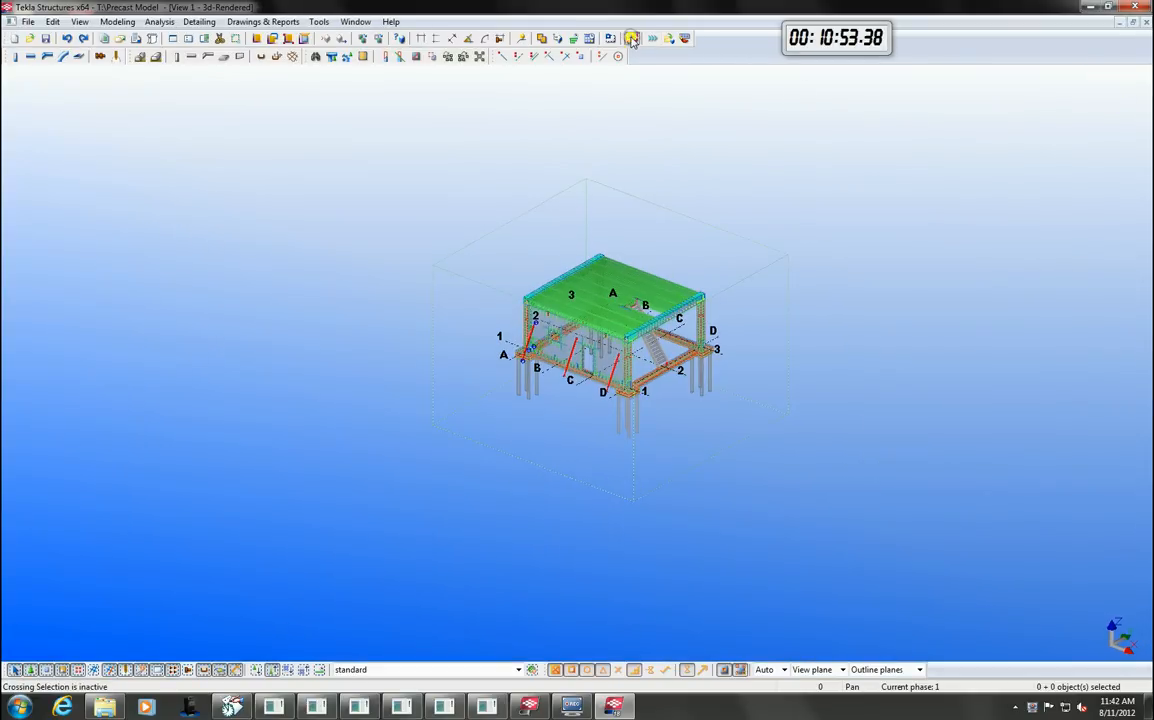
pyautogui.click(571, 37)
pyautogui.click(56, 140)
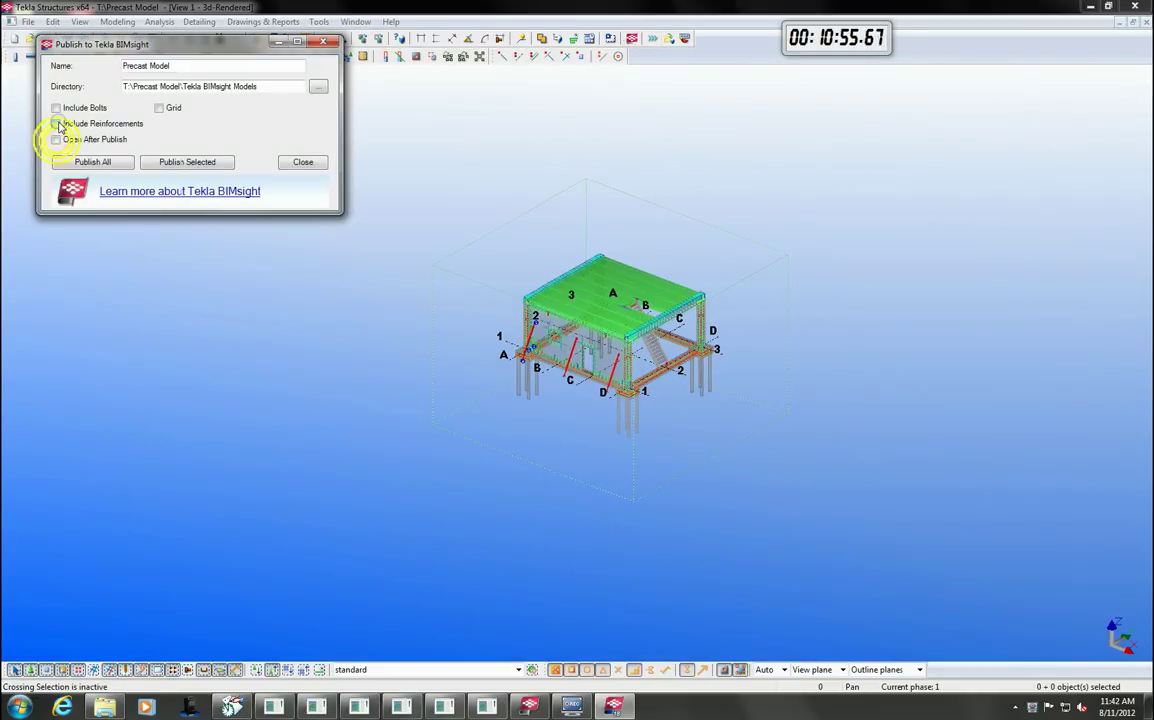
pyautogui.click(158, 107)
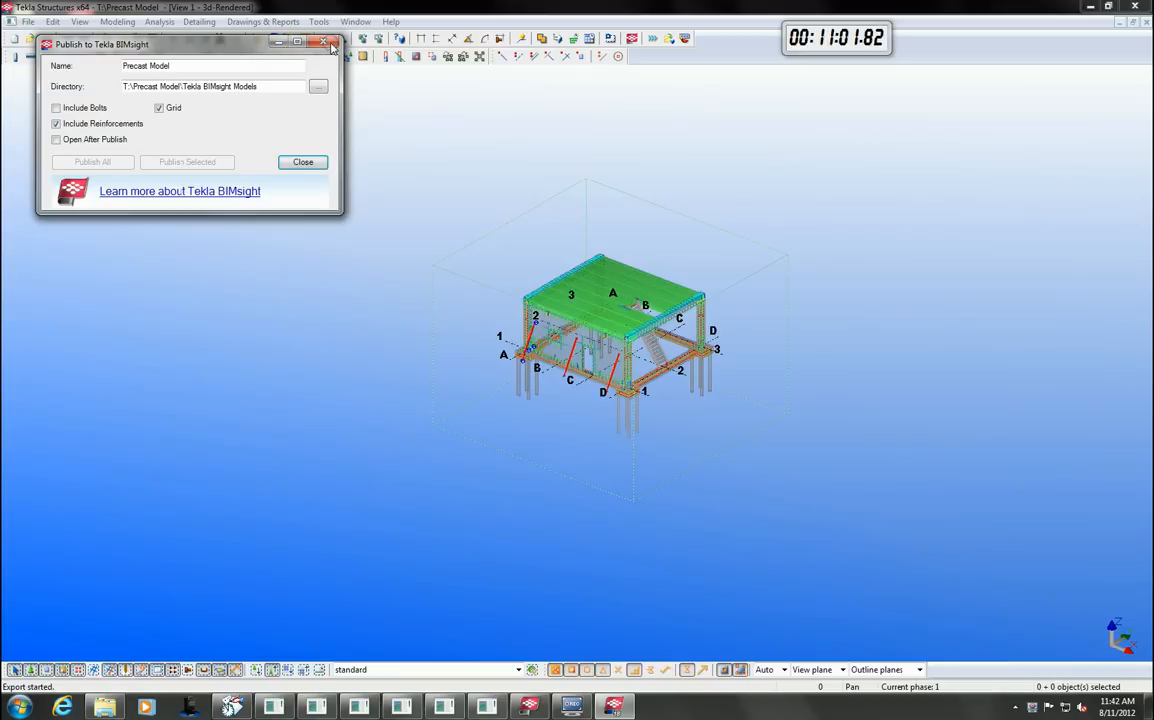
# - Bring Tekla BIMsight forward showing the published Precast Model.ifc with grid, panel, slabs and piles
pyautogui.click(616, 707)
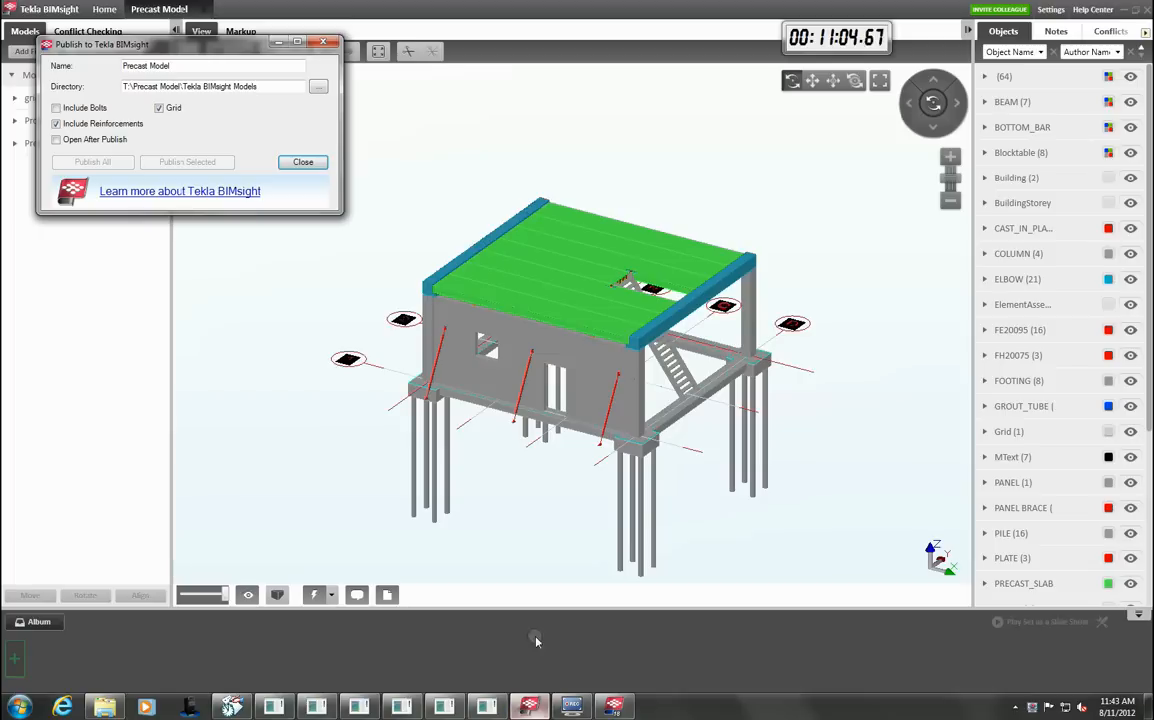